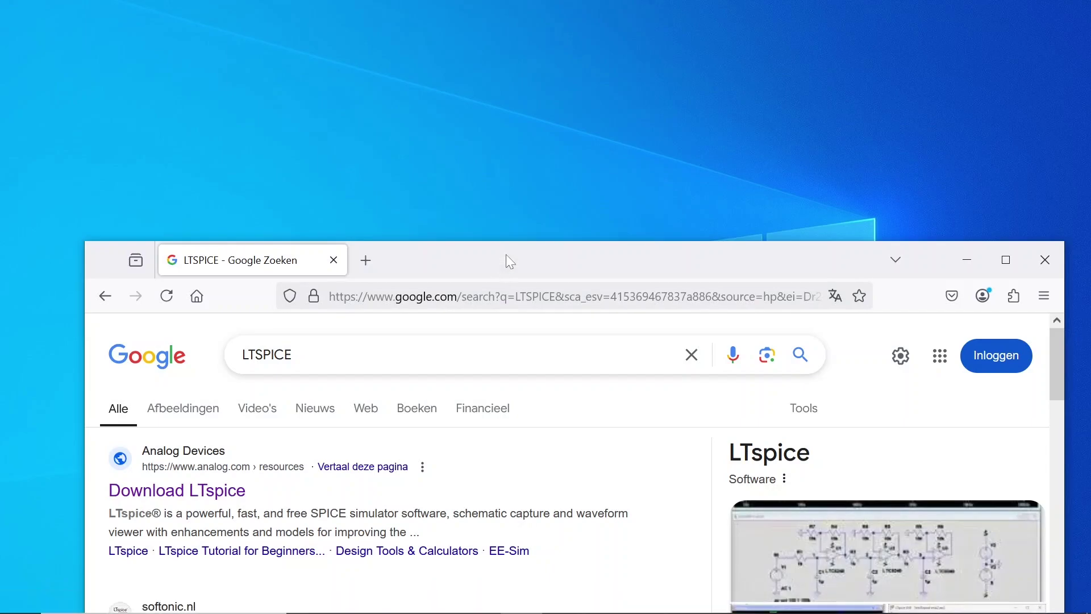
Maximize Firefox and open the Download LTspice page from the search results.
double_click(506, 254)
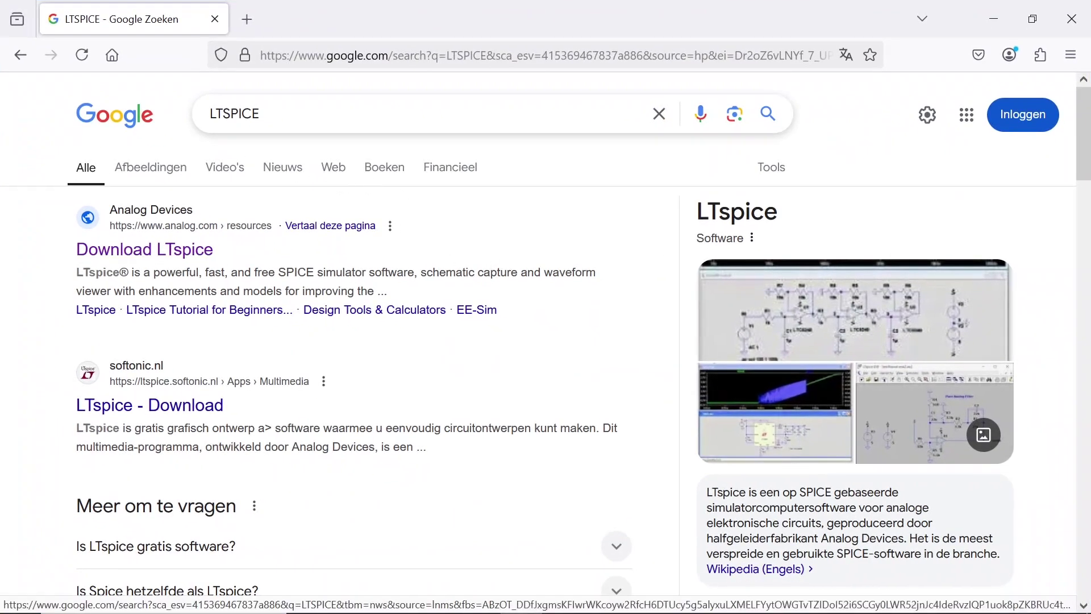
double_click(234, 113)
click(52, 257)
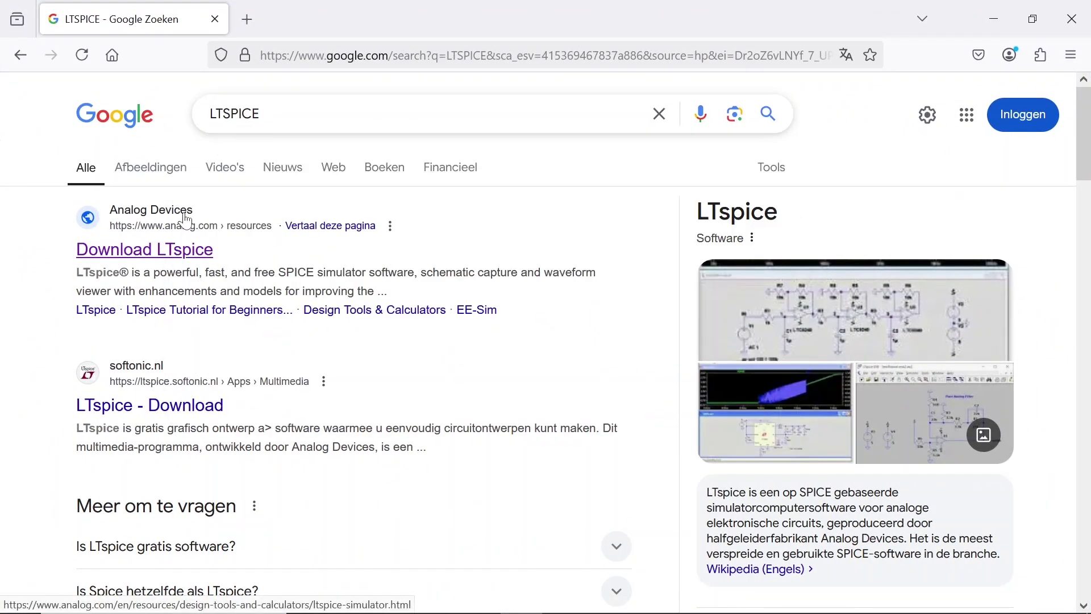
click(142, 252)
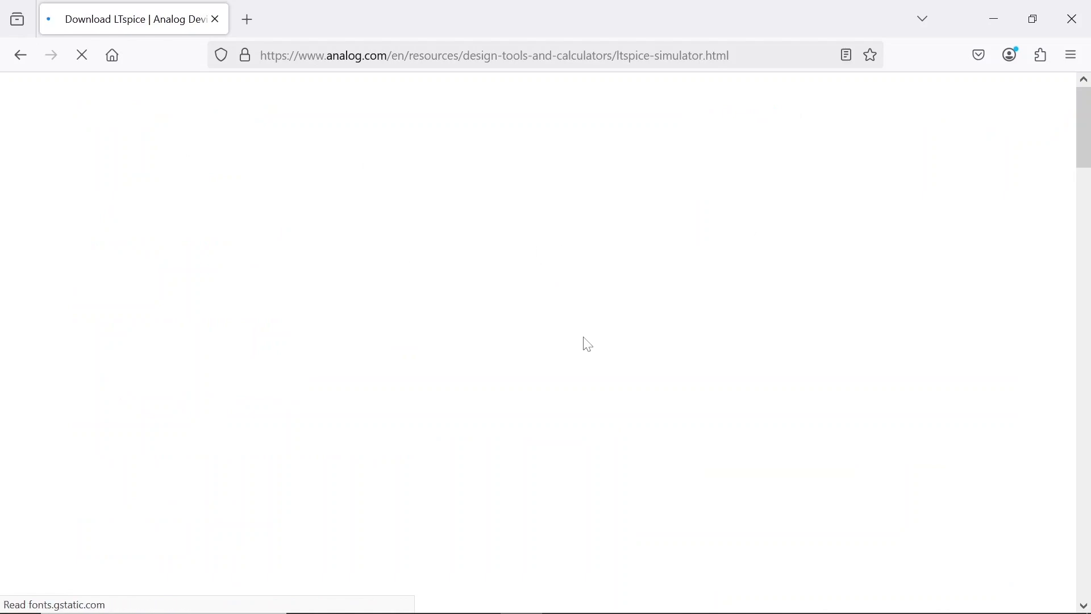
scroll(619, 324, down, 10)
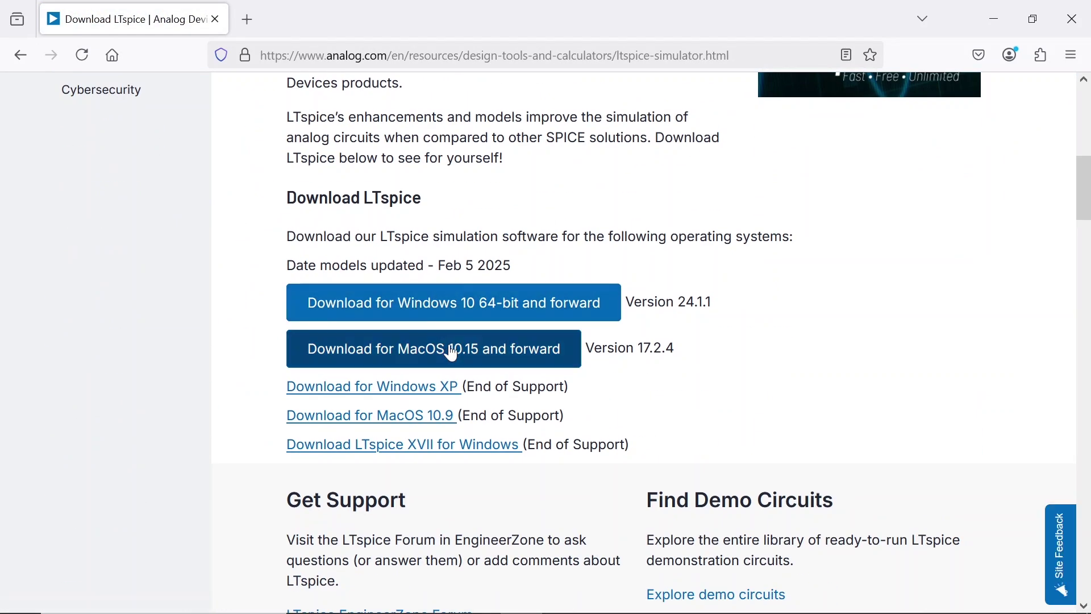
Download the Windows 10 64-bit LTspice64.msi installer and run its installation.
click(473, 312)
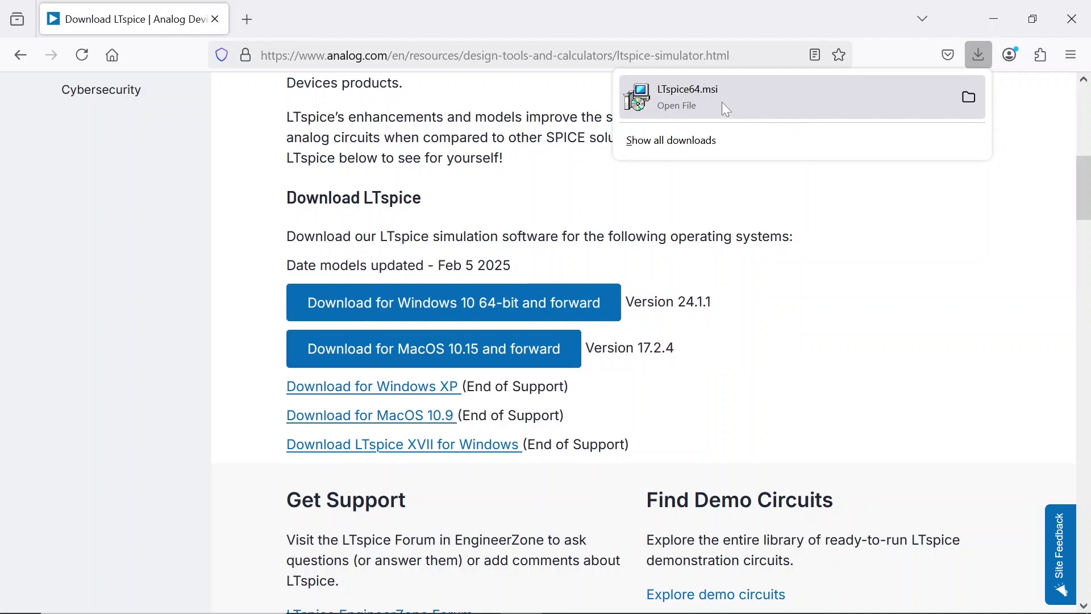
click(719, 101)
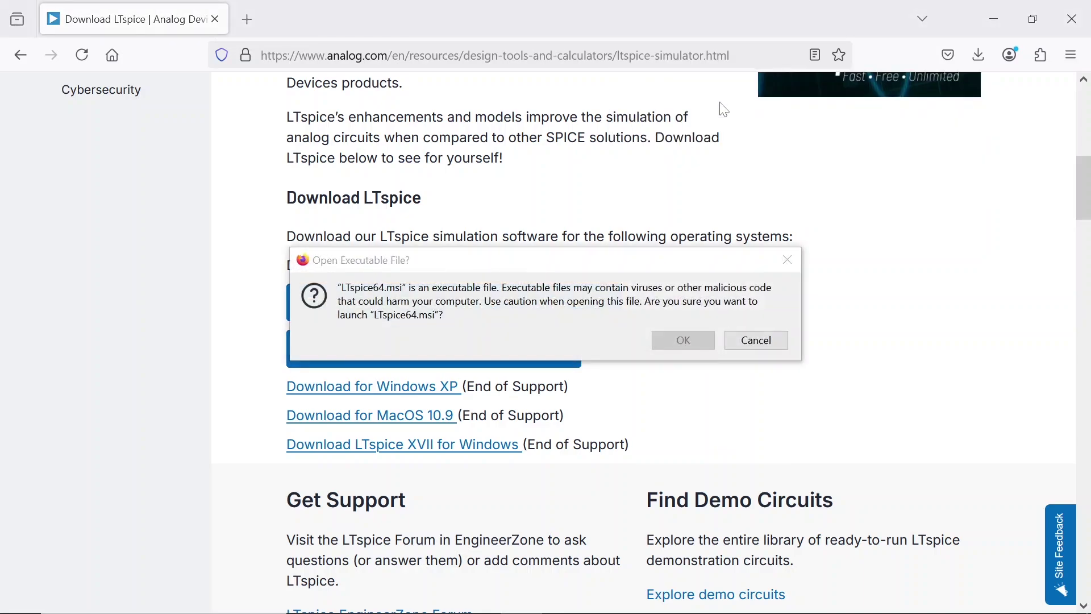
click(688, 339)
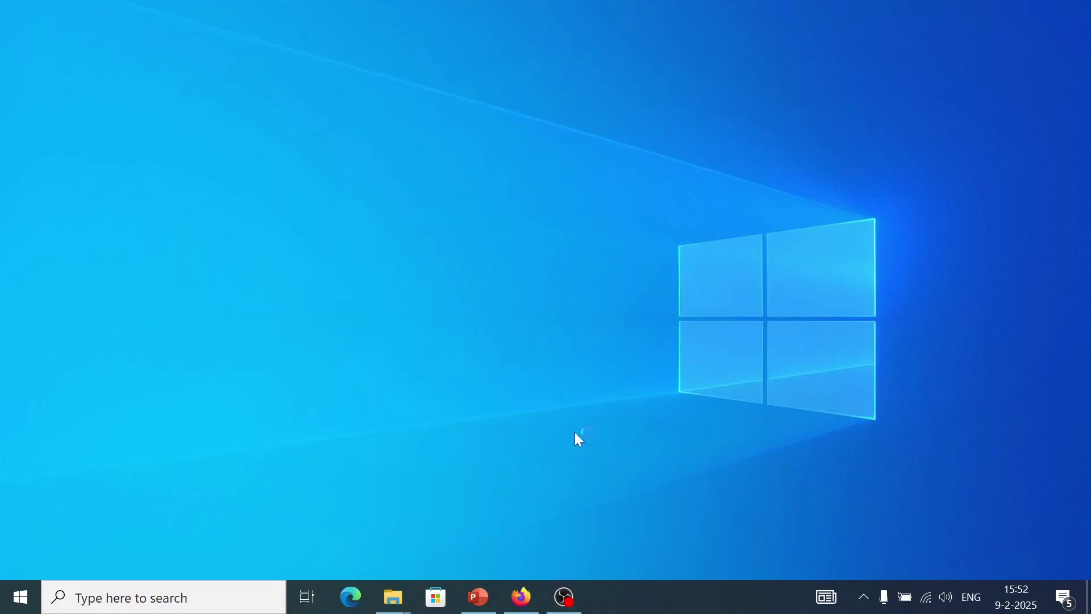
click(615, 449)
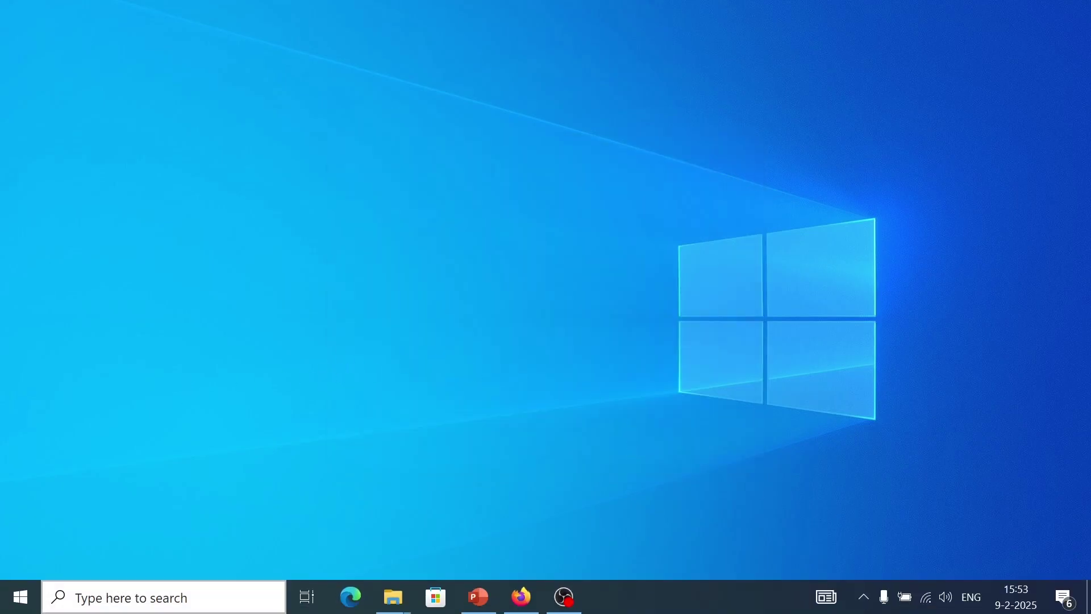
Launch LTspice from Windows search, accept the usage-data prompt, maximize it, and create schematic Draft1.
click(128, 605)
text(lt)
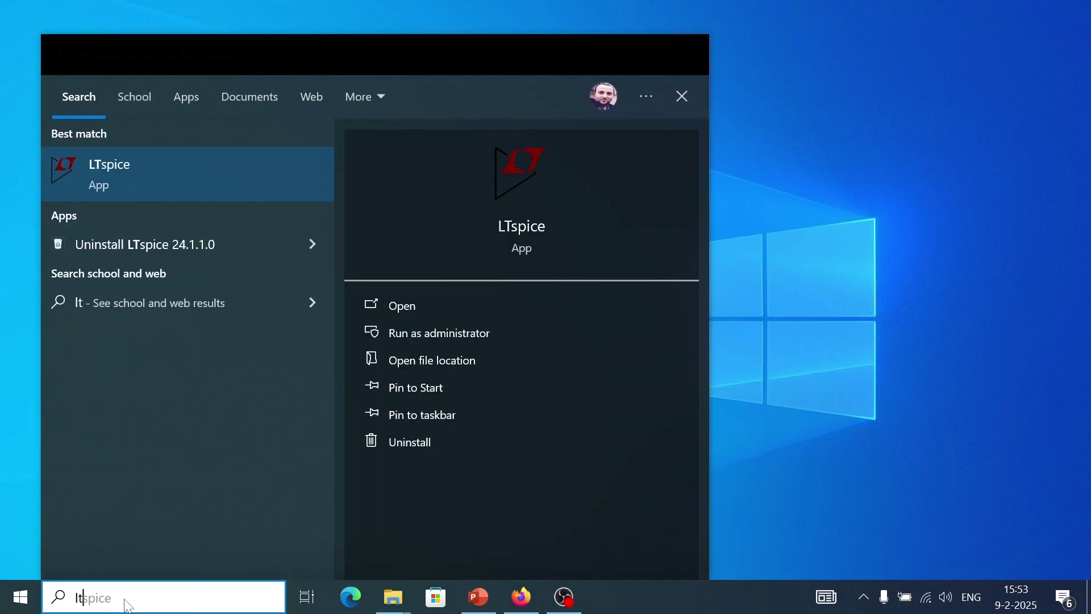
click(74, 193)
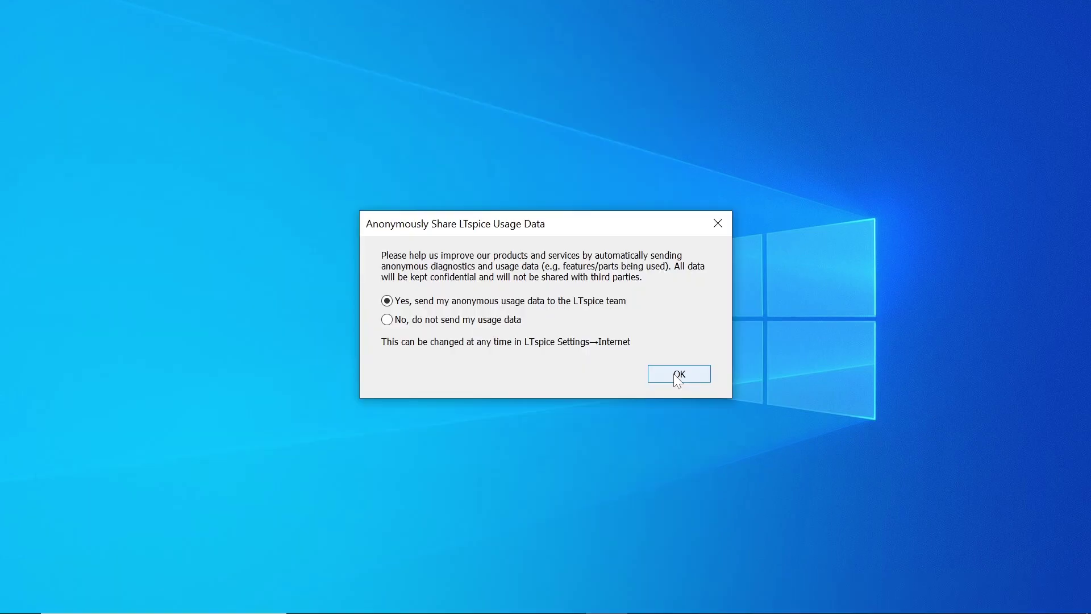
click(679, 373)
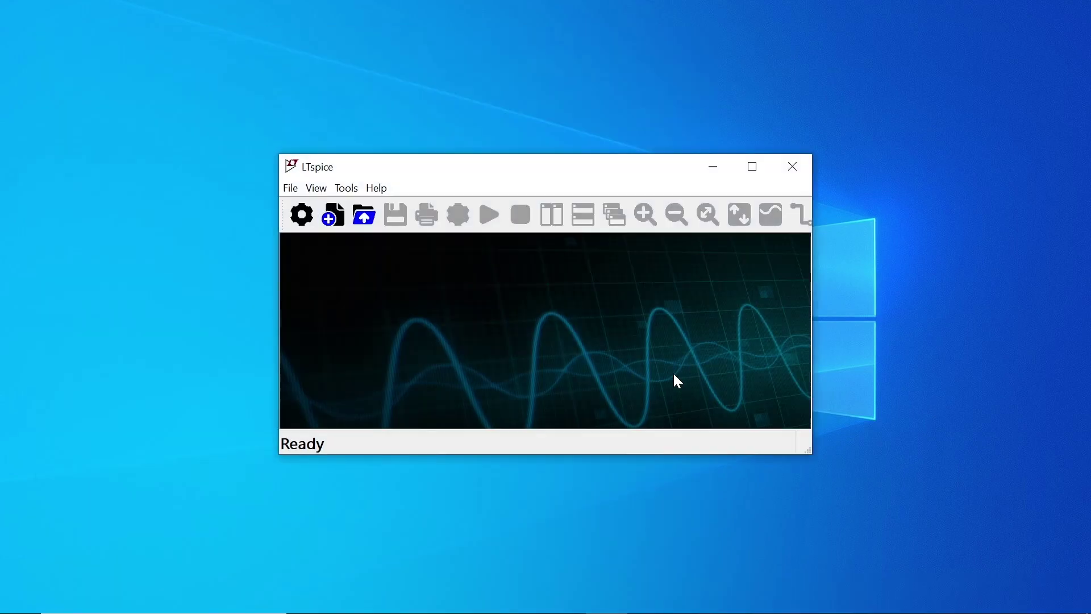
double_click(550, 170)
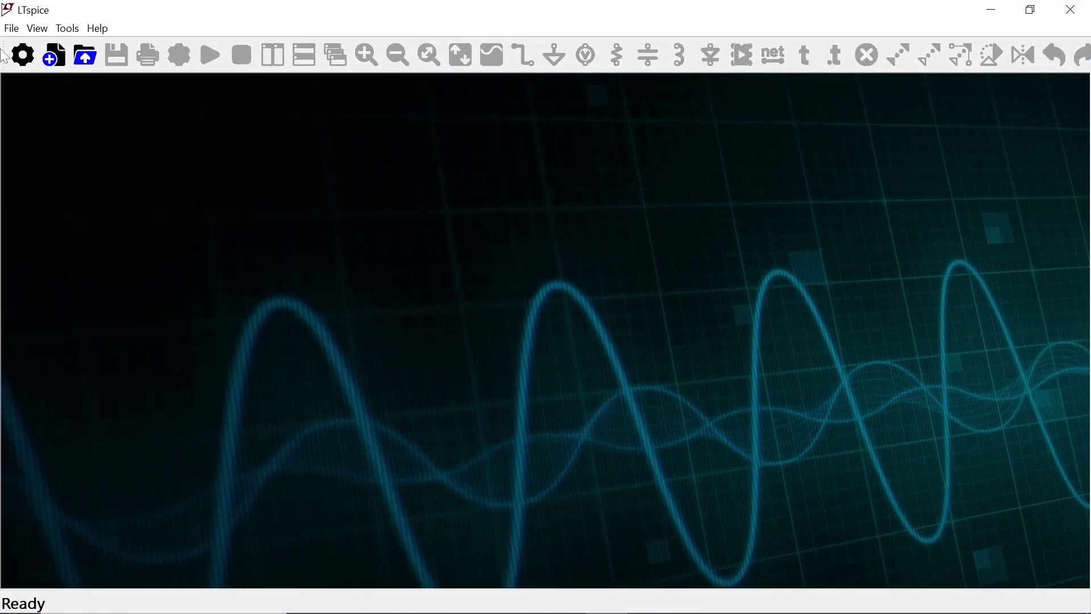
click(12, 29)
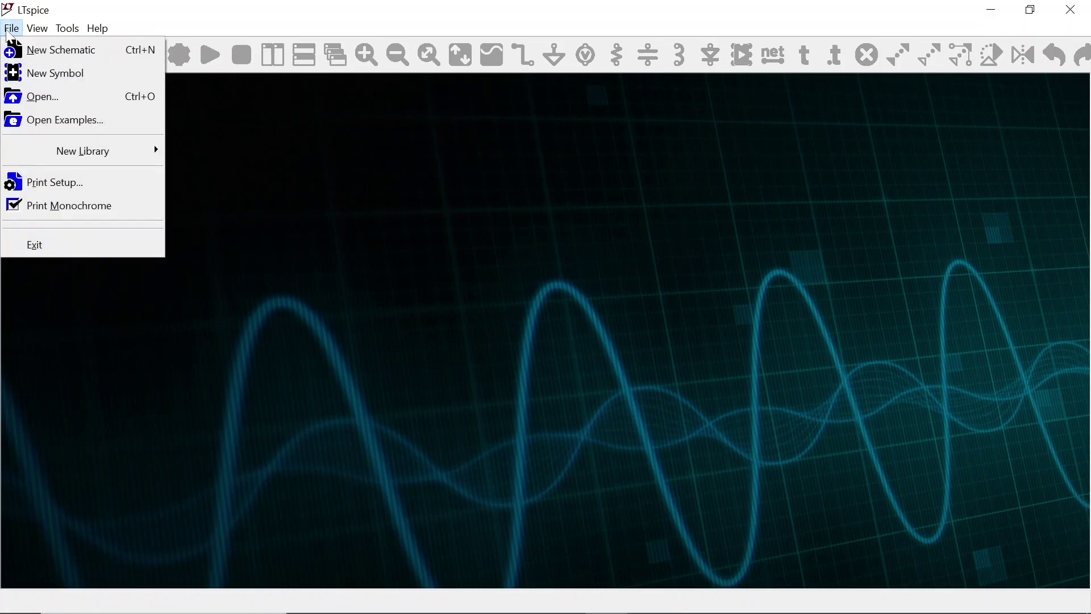
click(34, 46)
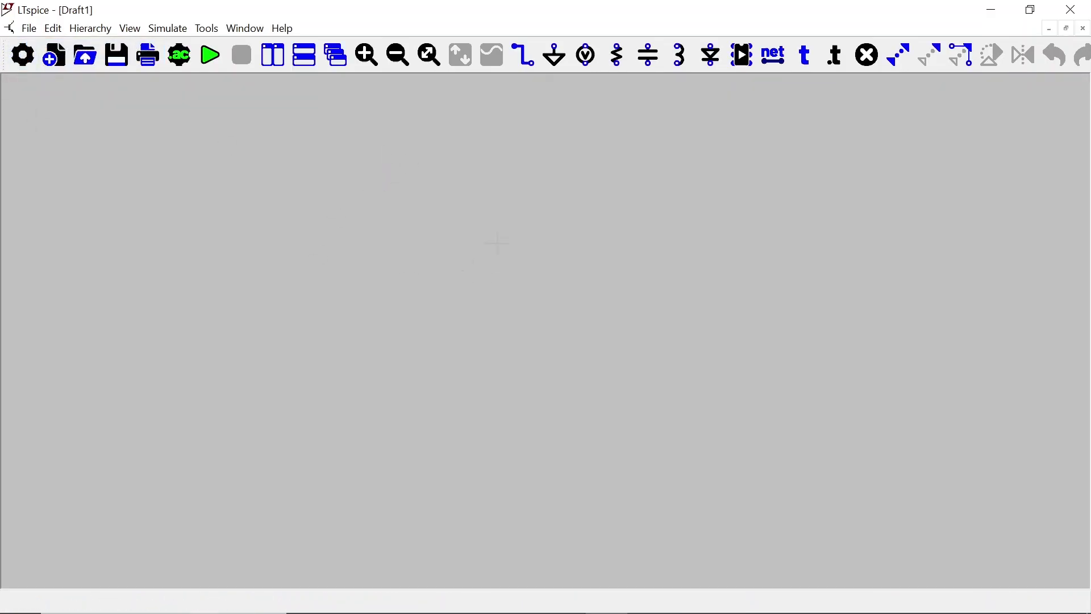
Place voltage source V1 on the left and a horizontal resistor R1 near the top centre.
click(586, 55)
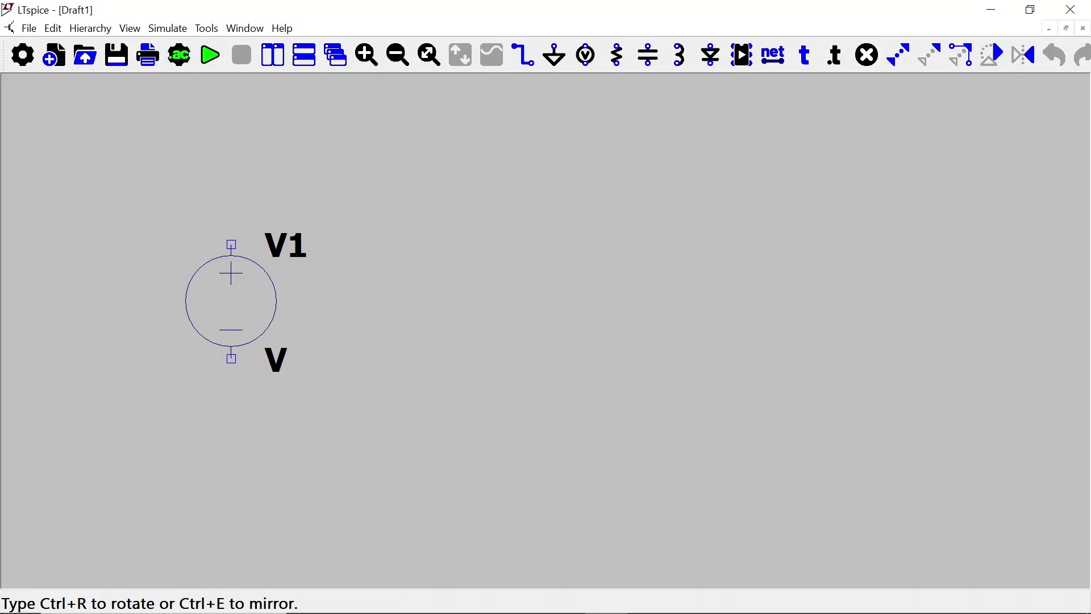
click(231, 301)
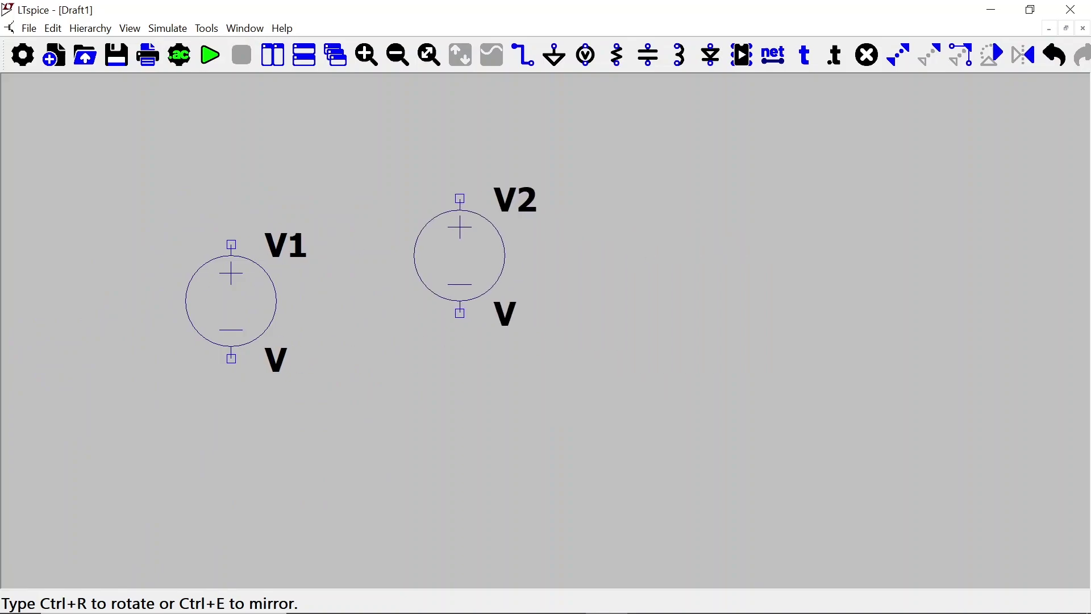
key(Escape)
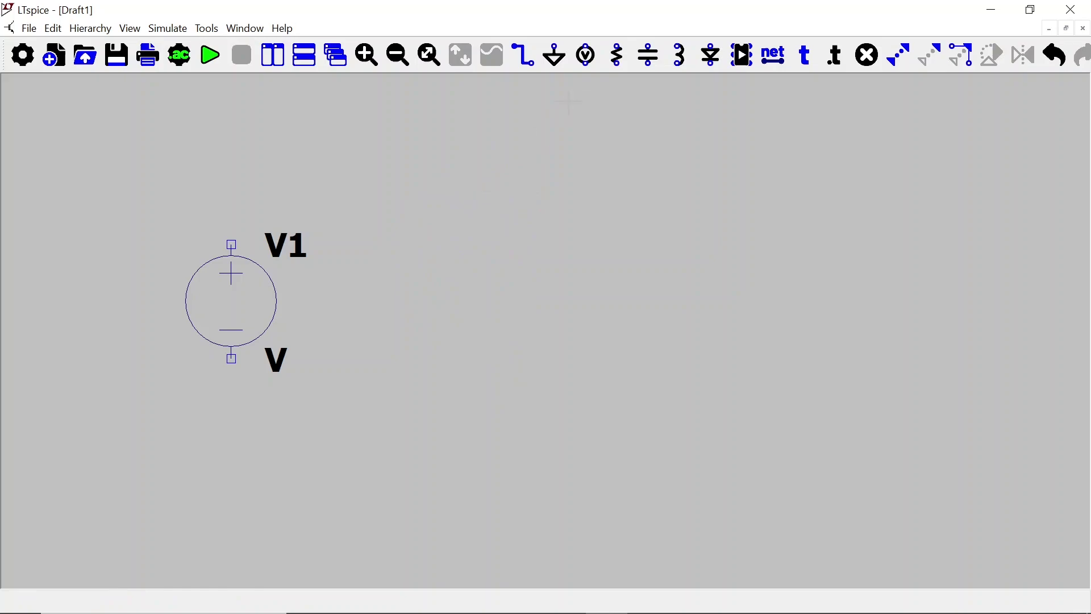
click(617, 57)
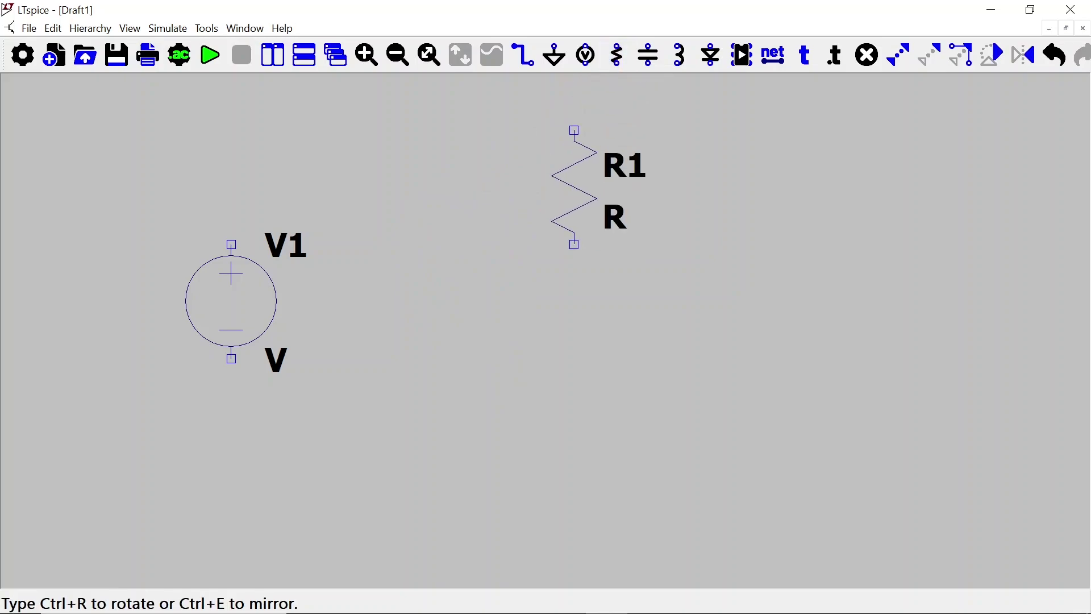
key(ctrl+r)
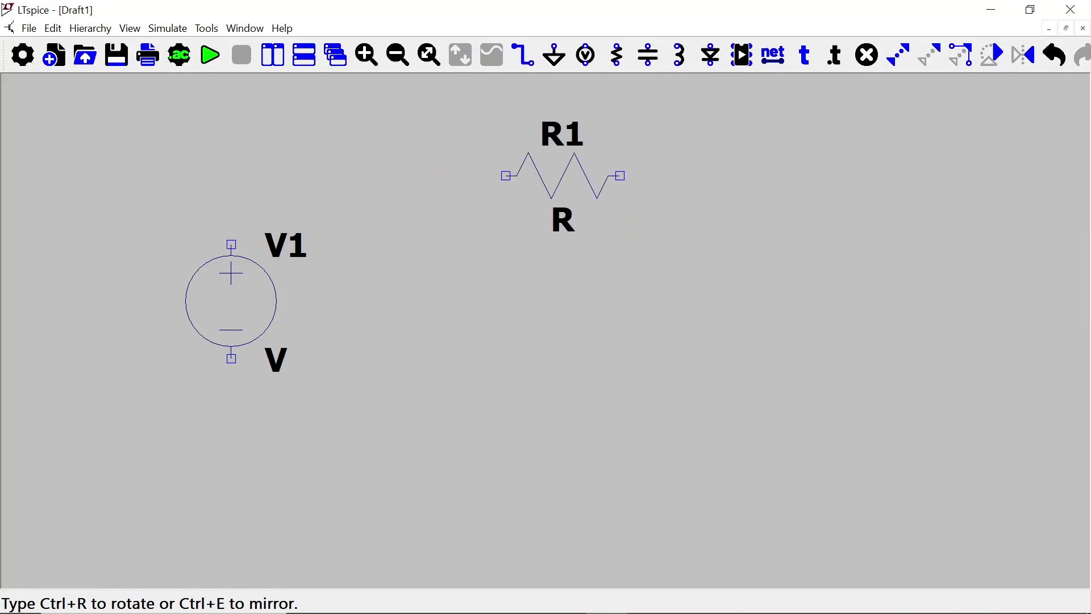
click(551, 232)
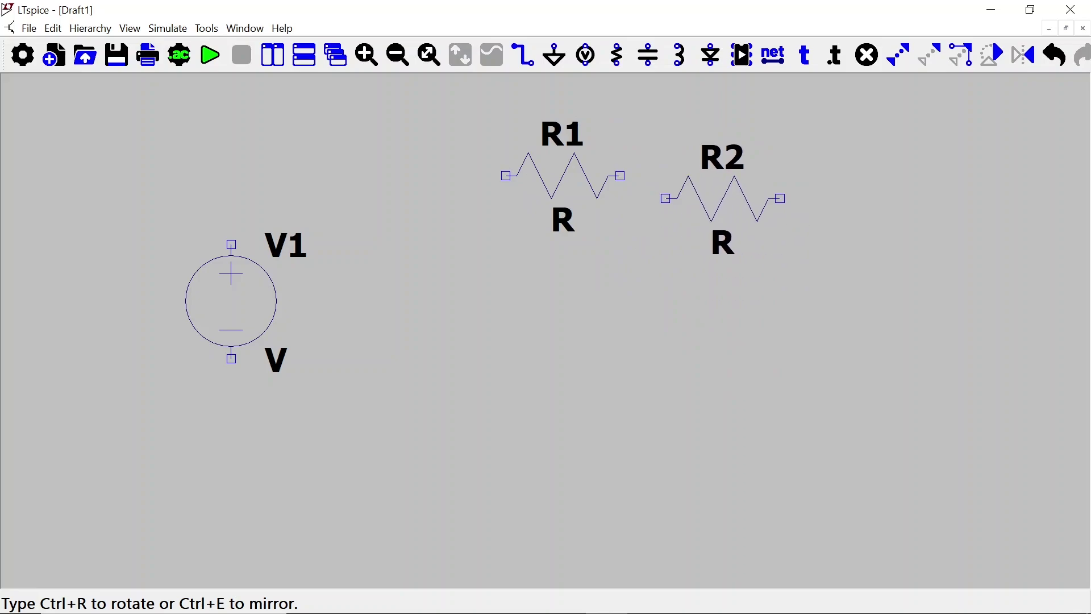
key(Escape)
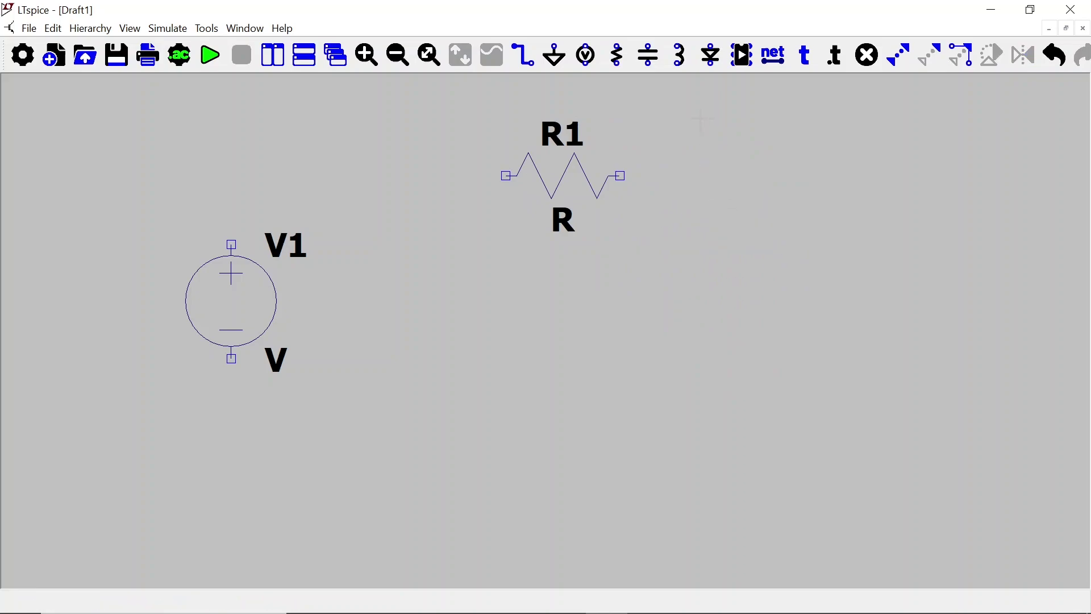
Place capacitor C1 to the right of the resistor.
click(649, 61)
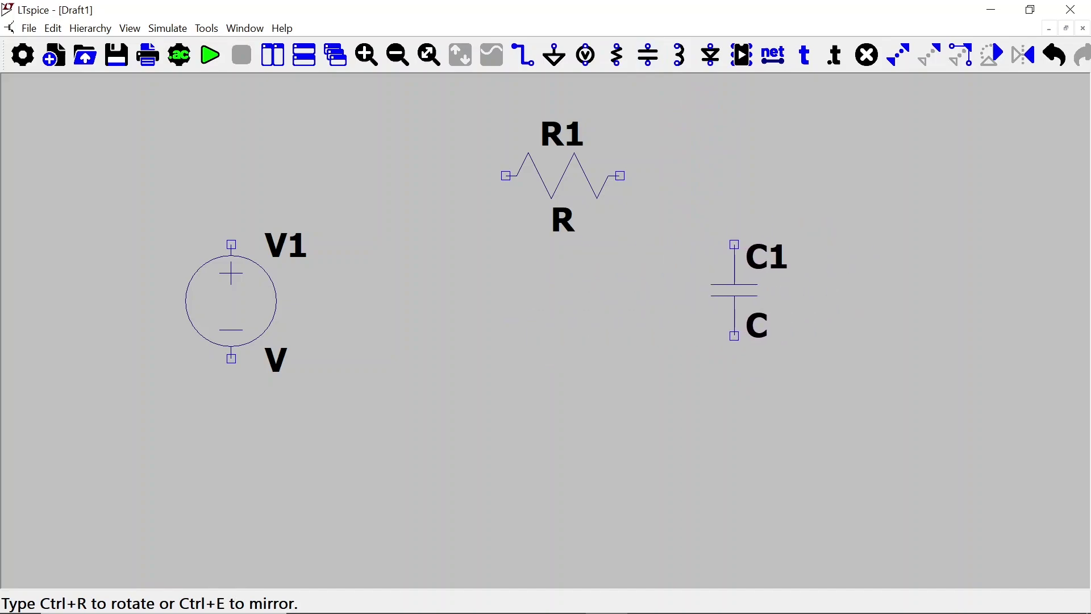
click(734, 244)
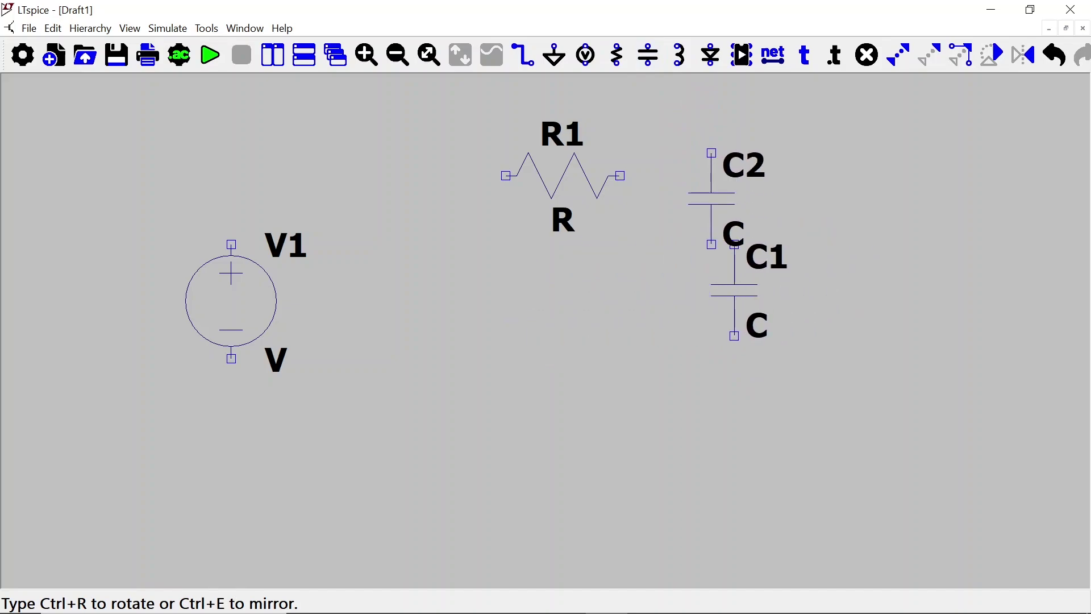
key(Escape)
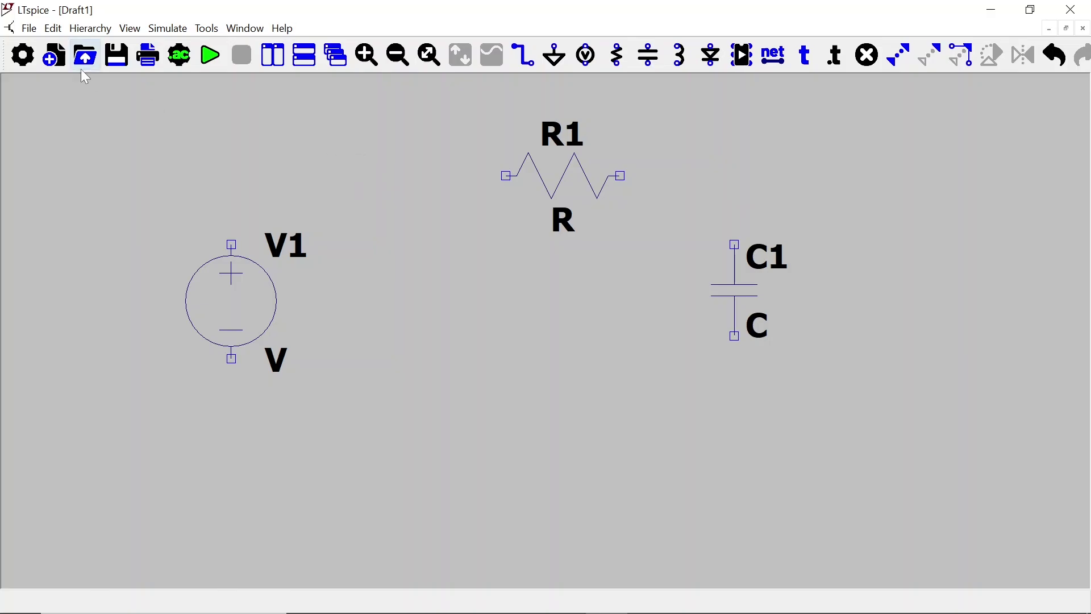
Place a rotated voltage-controlled switch S1 from the component library above V1, left of R1.
click(54, 28)
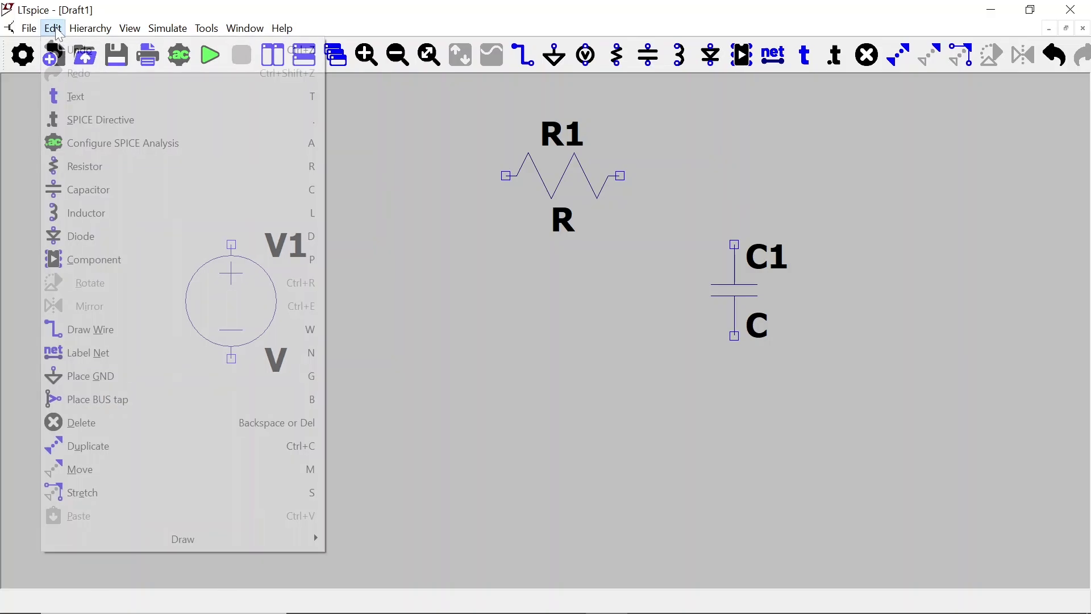
click(86, 261)
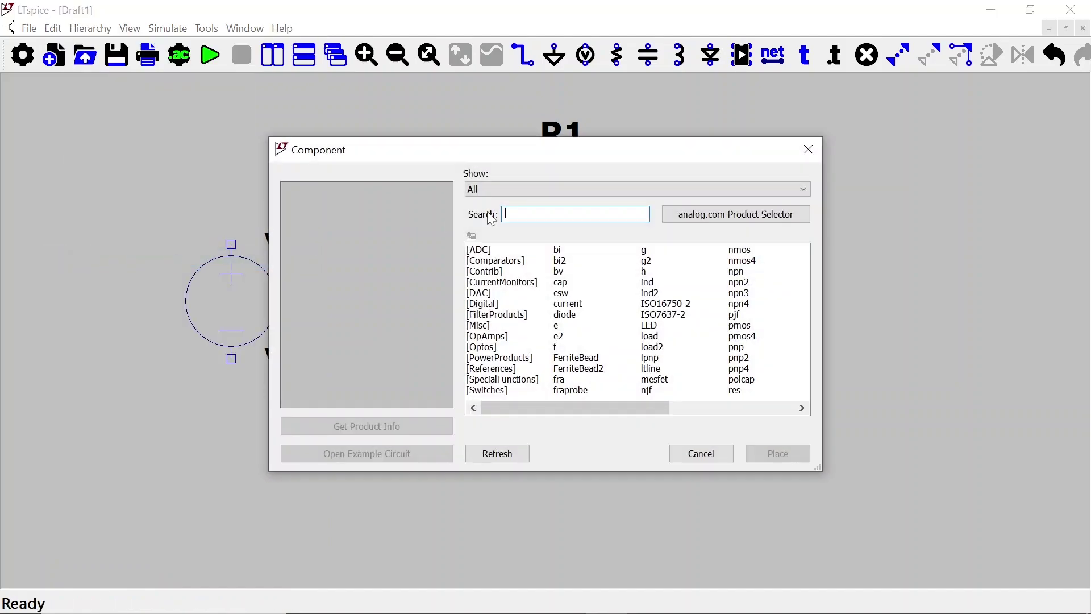
text(sw)
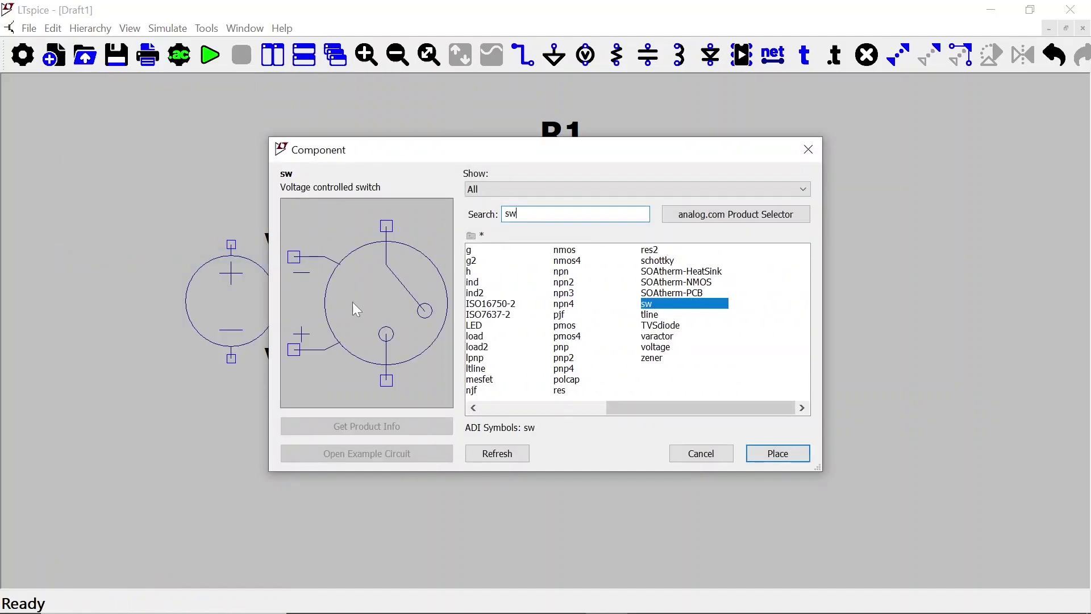
click(778, 453)
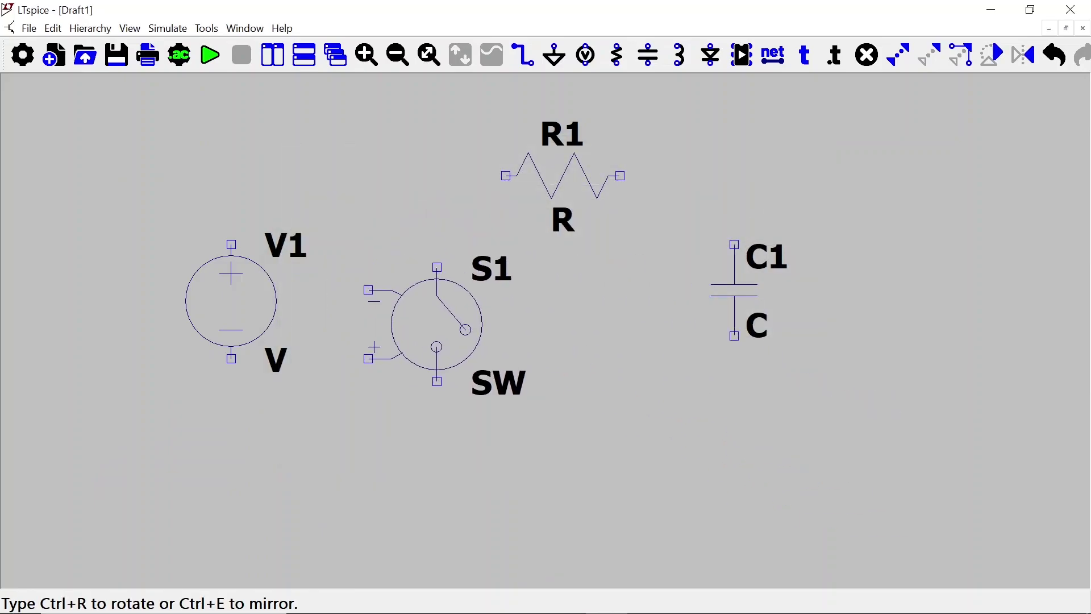
key(ctrl+r)
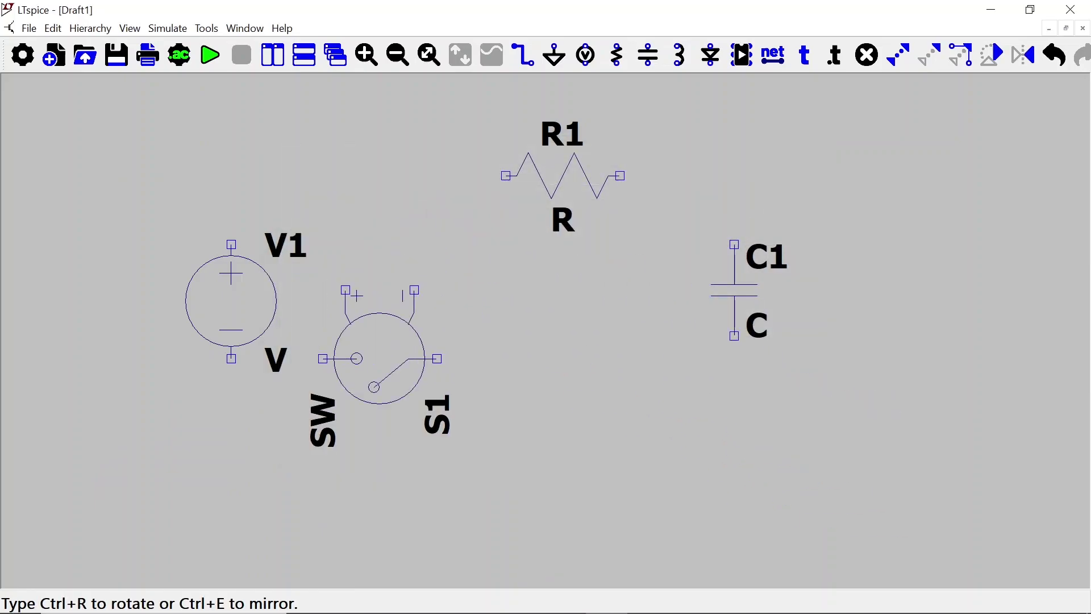
key(ctrl+r)
key(ctrl+r)
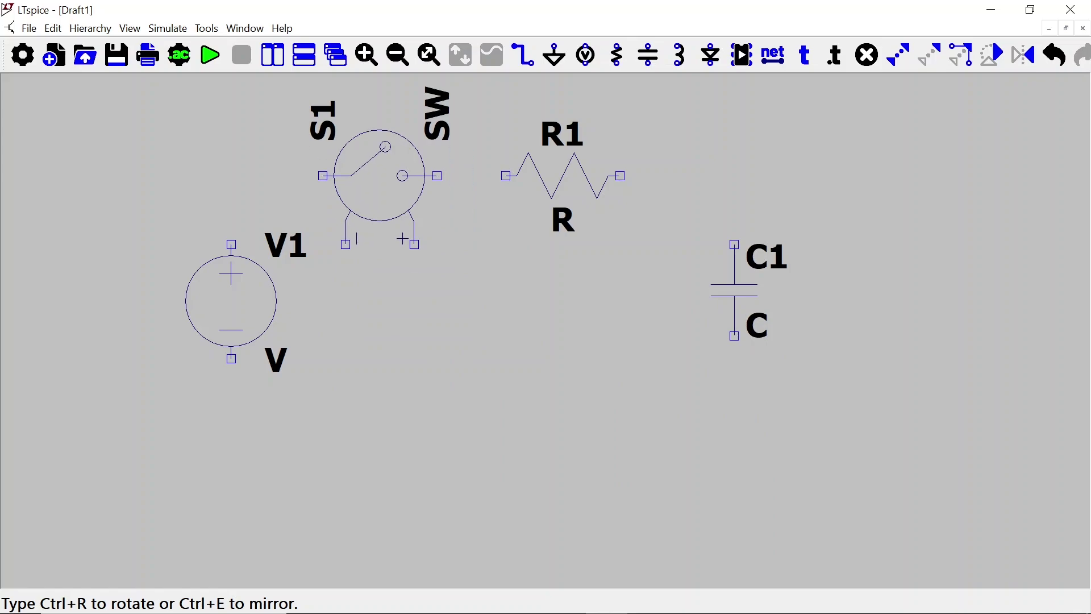
click(380, 176)
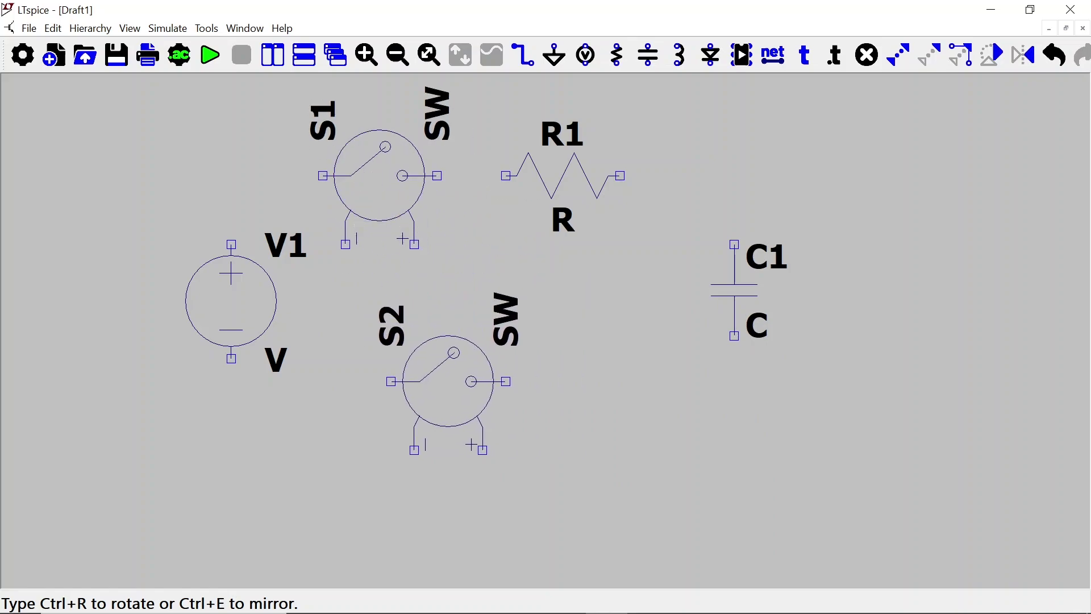
key(Escape)
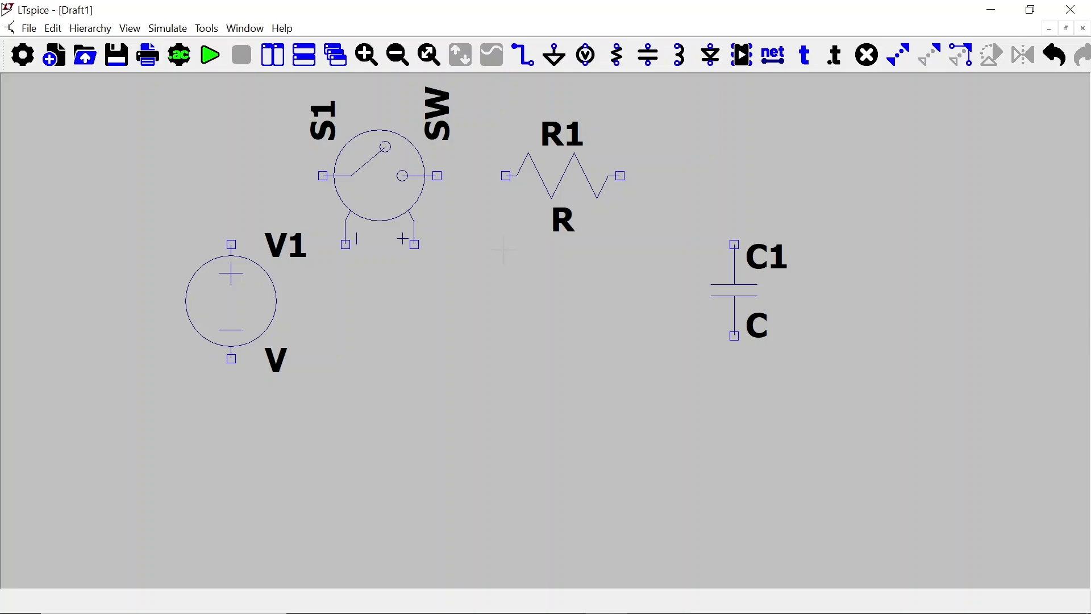
Move source V1 further to the left.
click(935, 55)
click(245, 304)
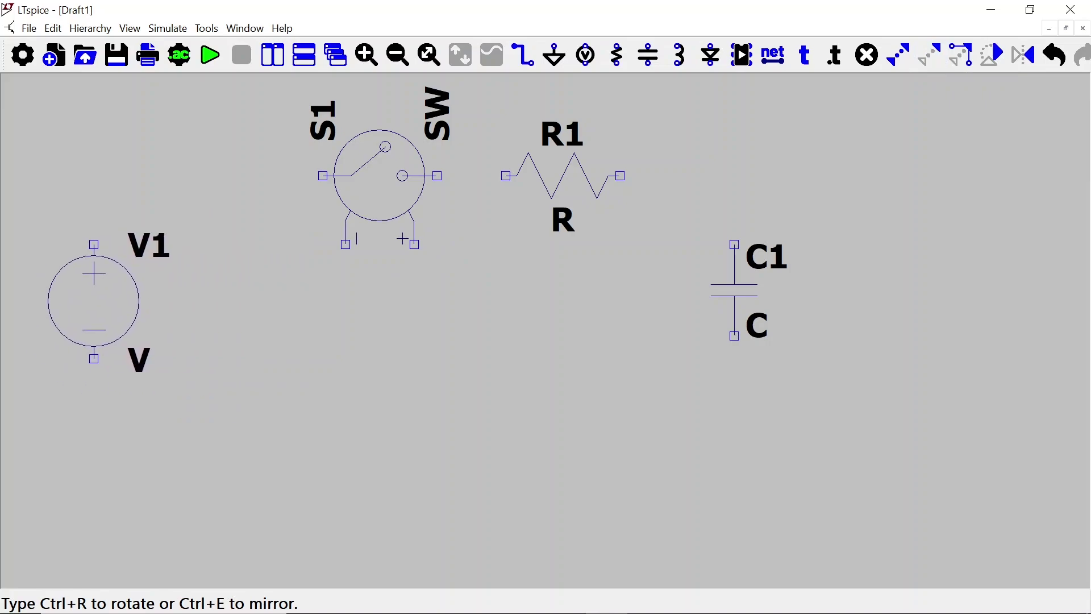
click(122, 301)
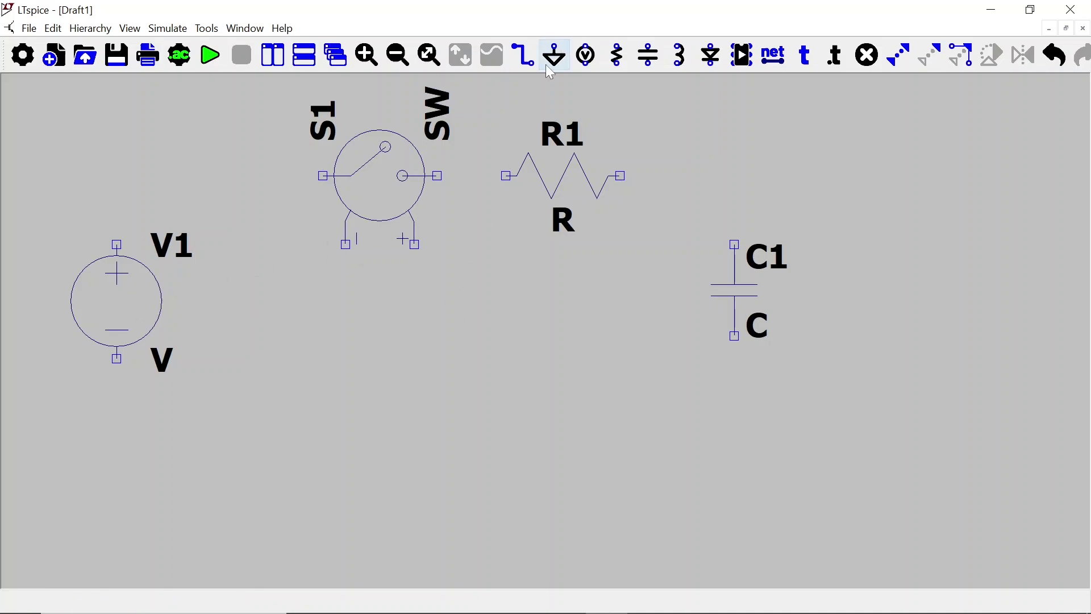
Wire V1, S1, R1 and C1 into a single closed loop.
click(524, 55)
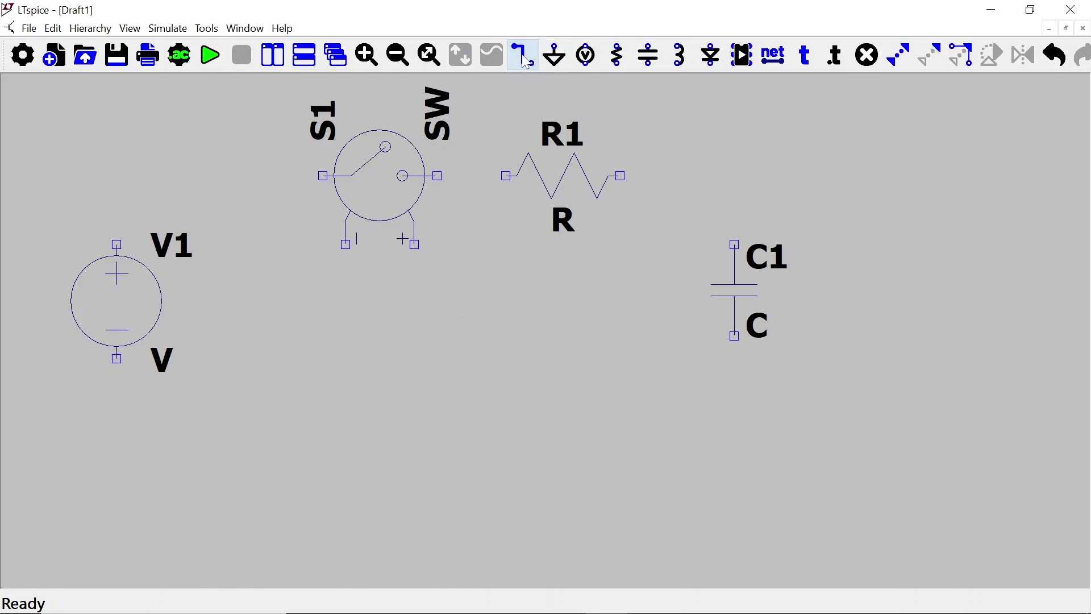
click(323, 176)
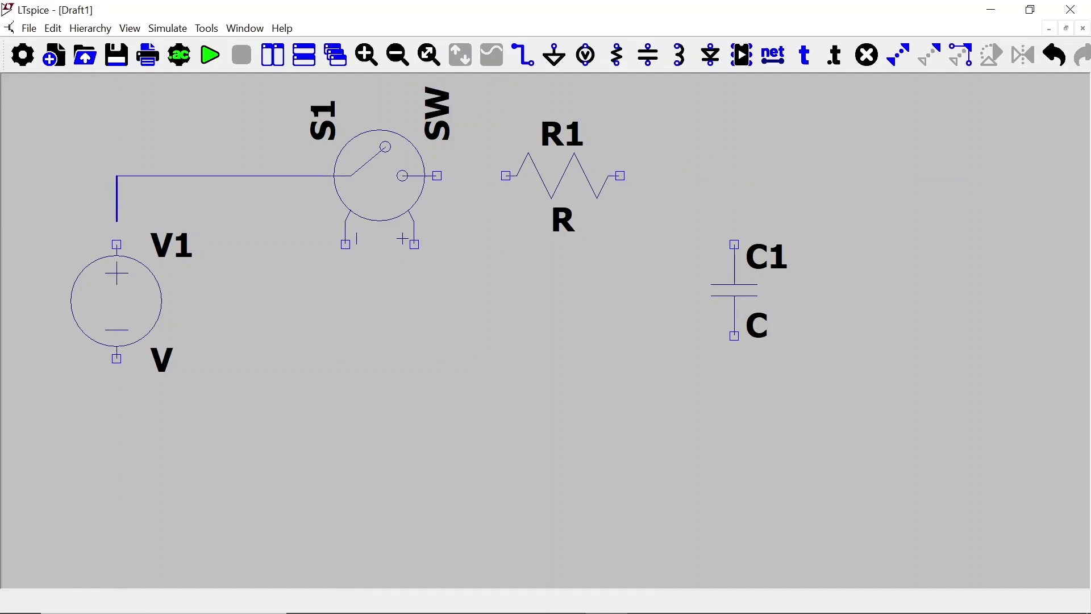
click(117, 244)
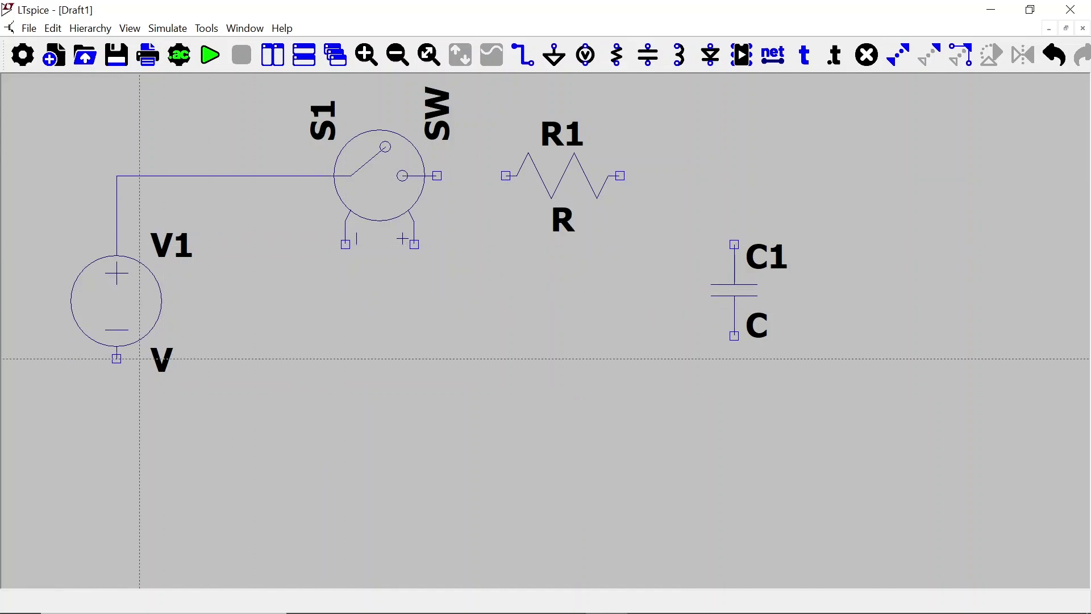
click(116, 359)
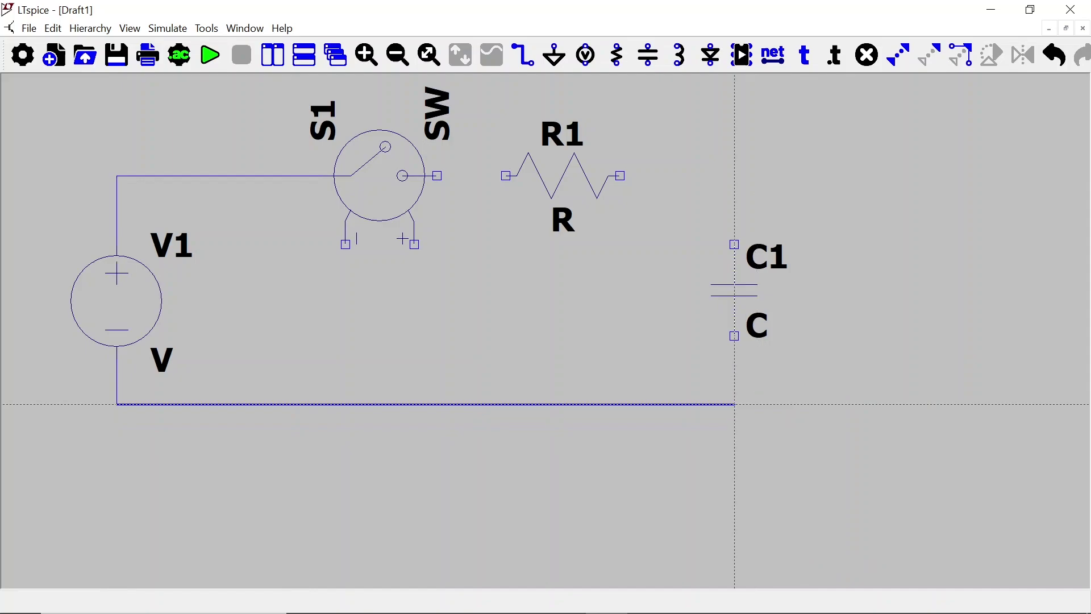
click(735, 404)
click(735, 335)
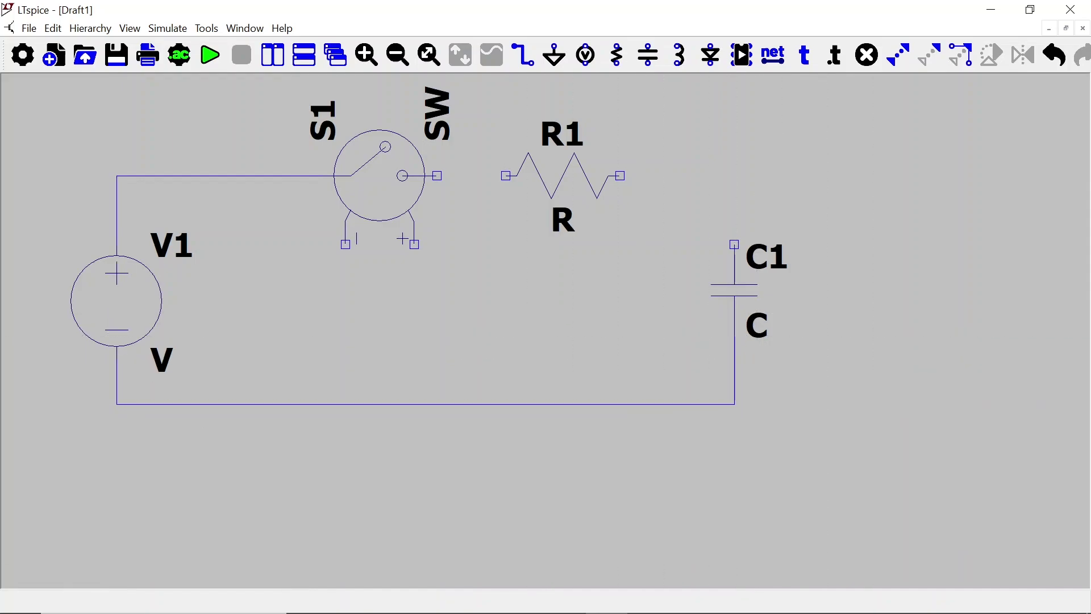
click(735, 244)
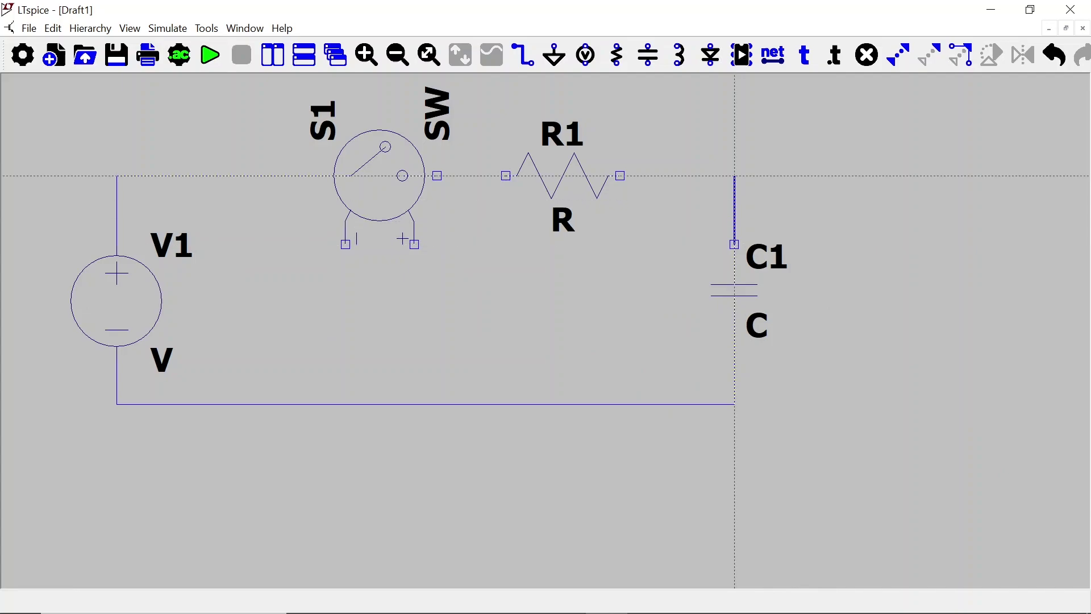
click(620, 176)
click(506, 176)
click(437, 177)
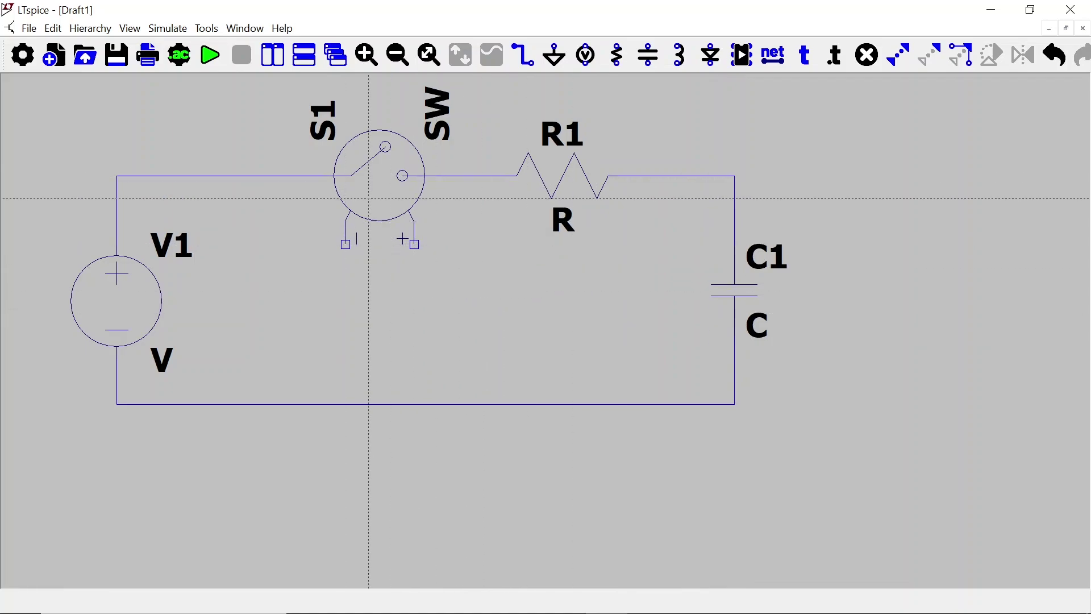
key(Escape)
Place a horizontal voltage source V2 beneath the switch and fit the schematic in view.
drag(369, 176, 369, 348)
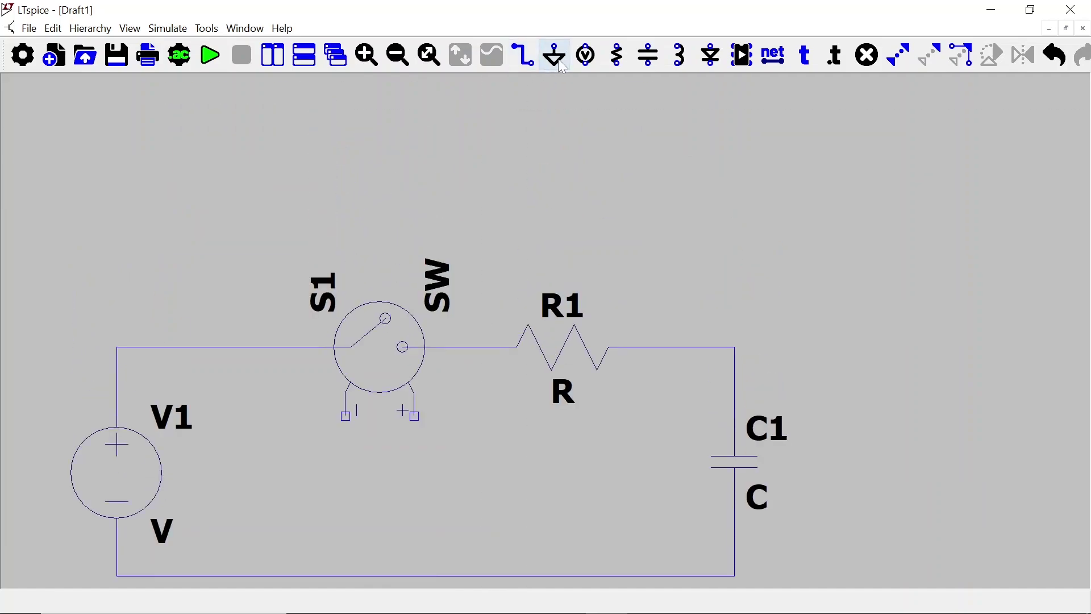
click(583, 66)
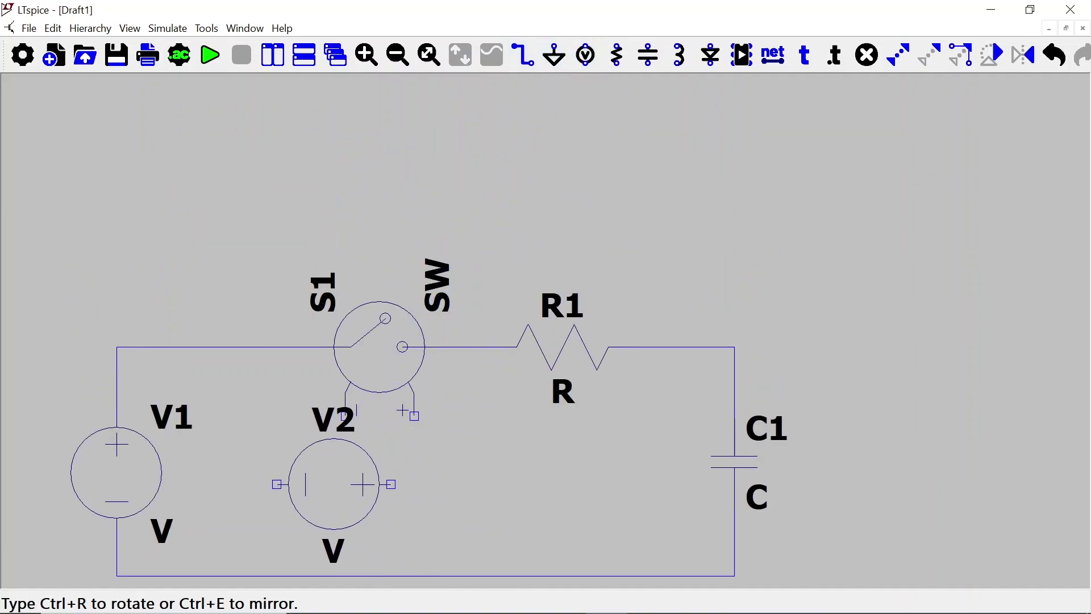
key(ctrl+r)
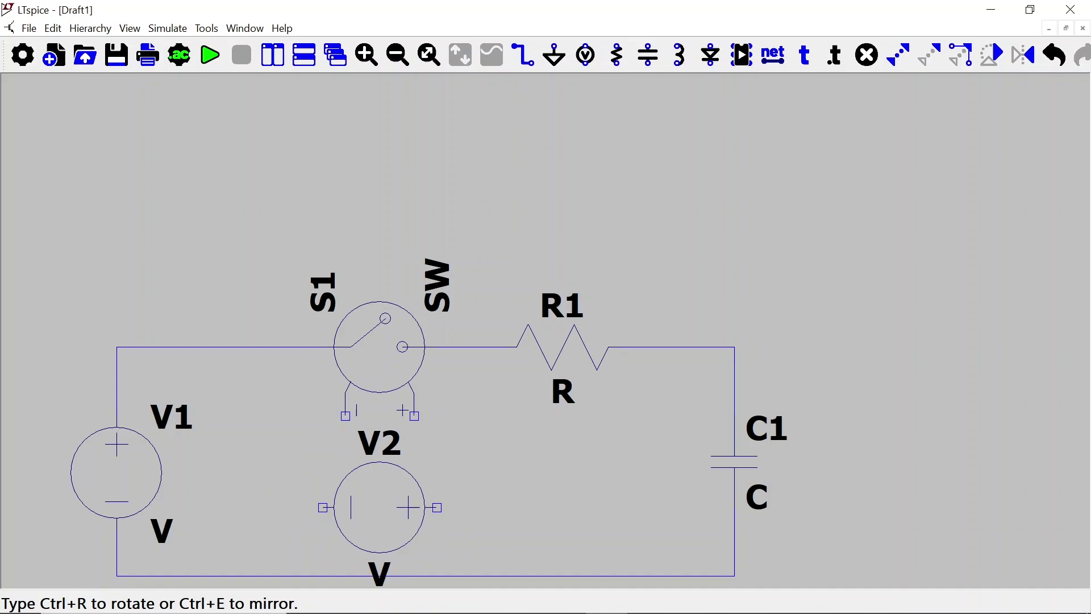
click(379, 507)
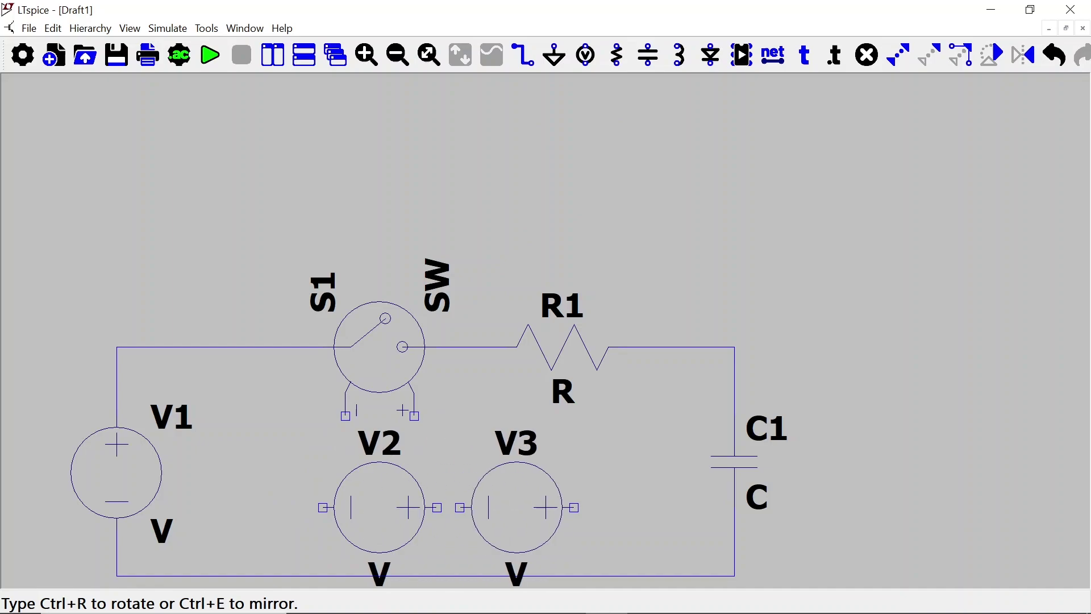
key(Escape)
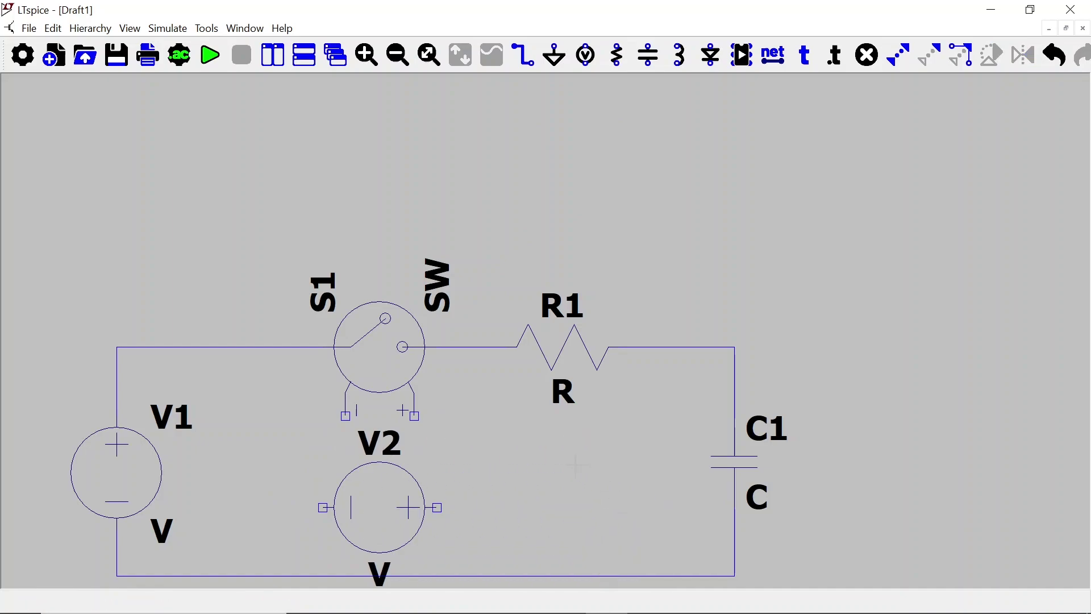
scroll(575, 466, up, 1)
drag(550, 217, 645, 121)
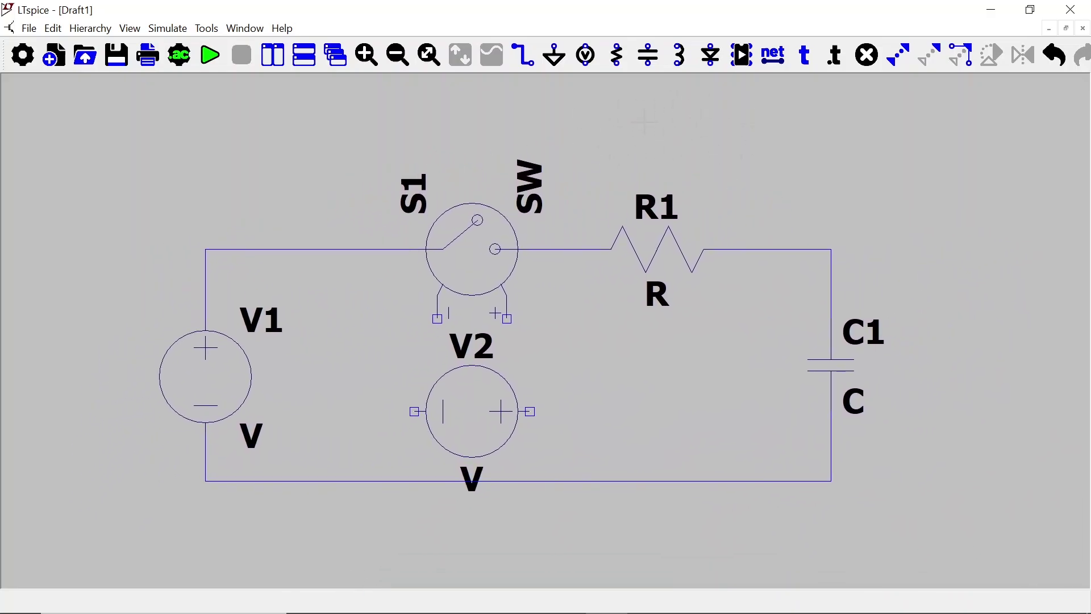
click(429, 55)
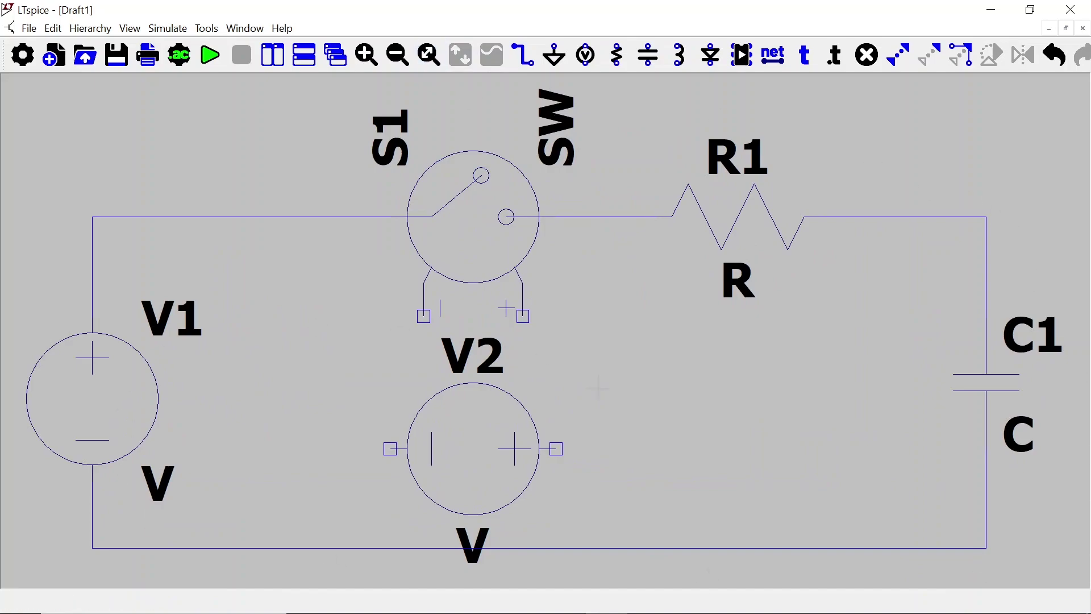
Wire S1's negative control pin to V2's left terminal and positive pin to V2's right terminal.
click(523, 55)
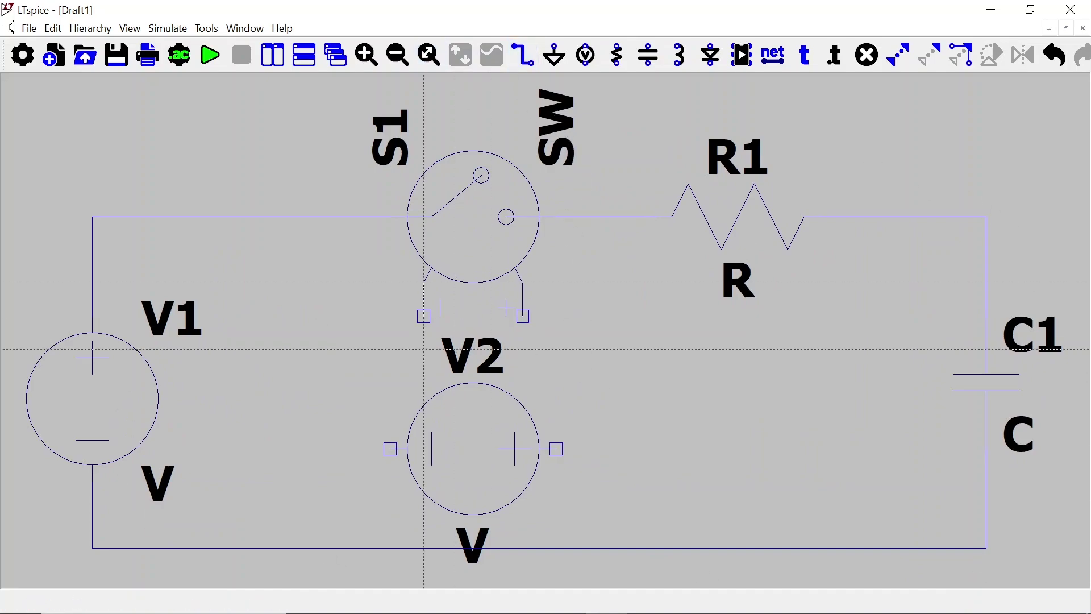
click(424, 316)
click(325, 316)
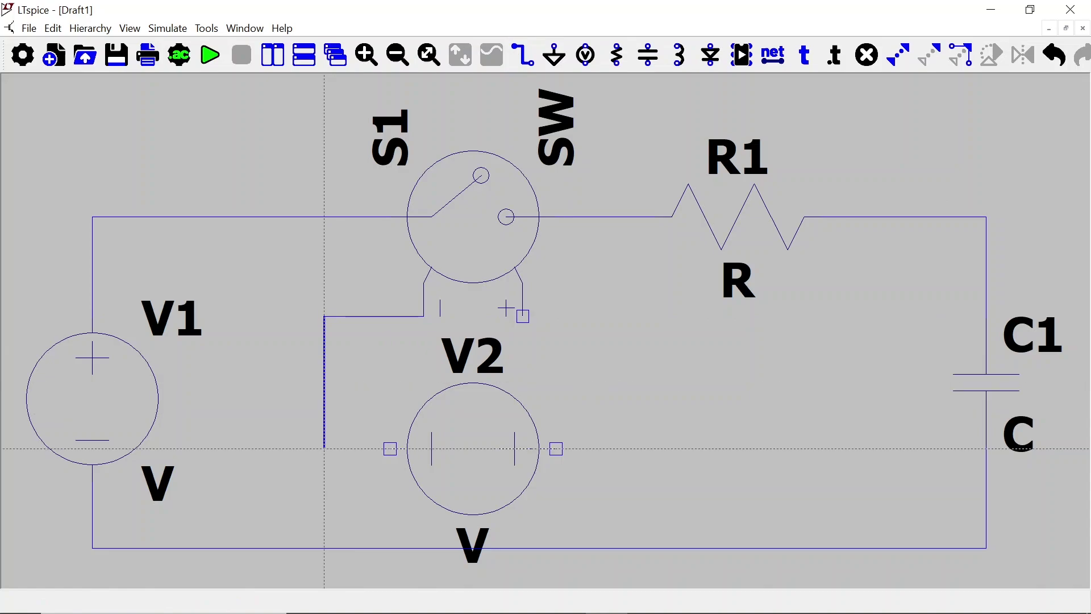
click(324, 448)
click(389, 448)
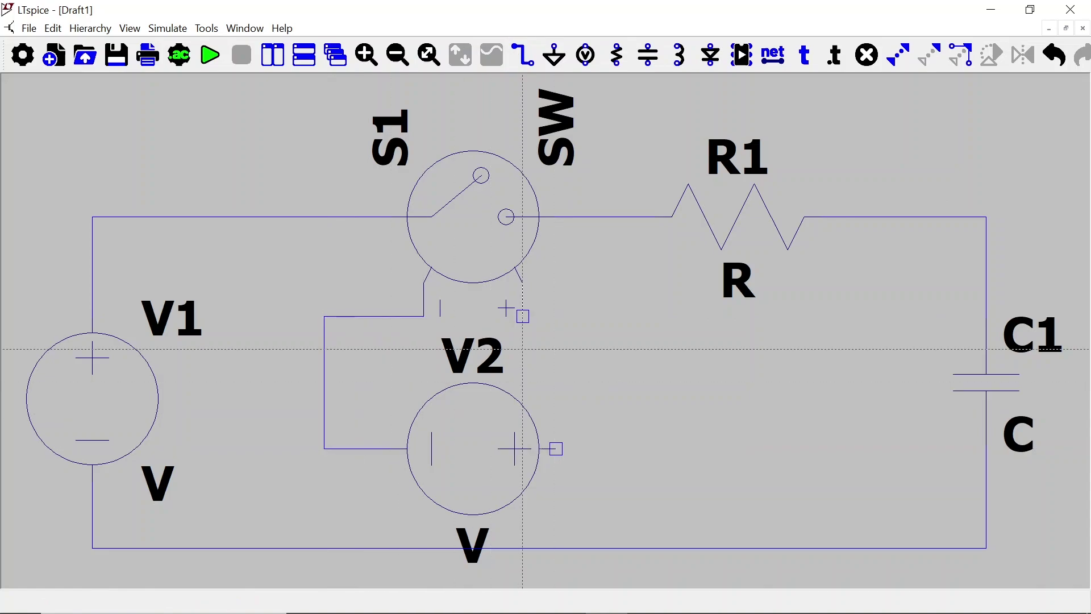
click(523, 316)
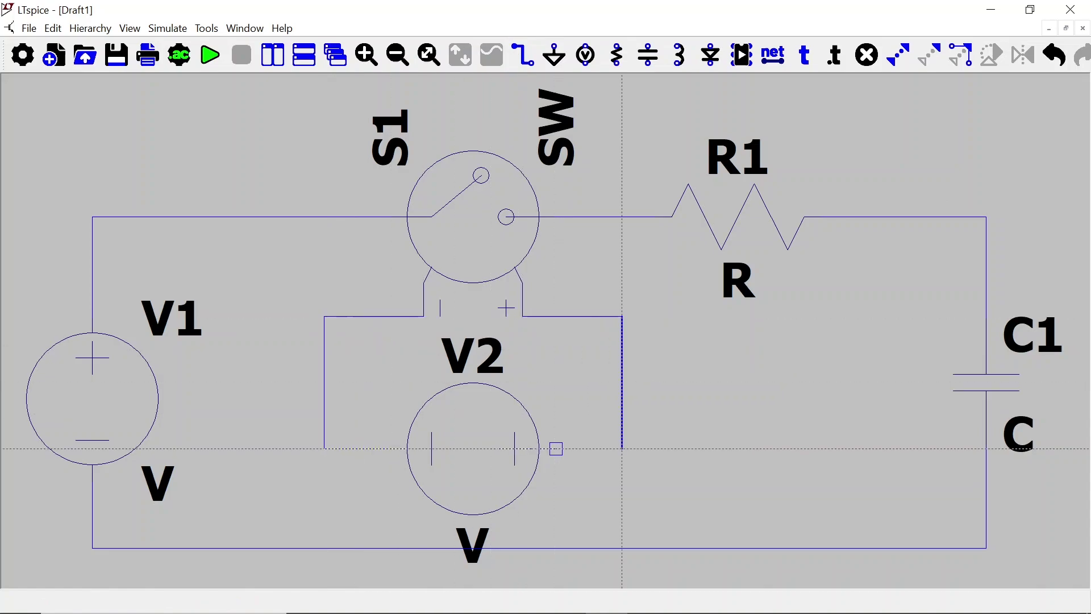
click(623, 448)
click(557, 449)
click(432, 58)
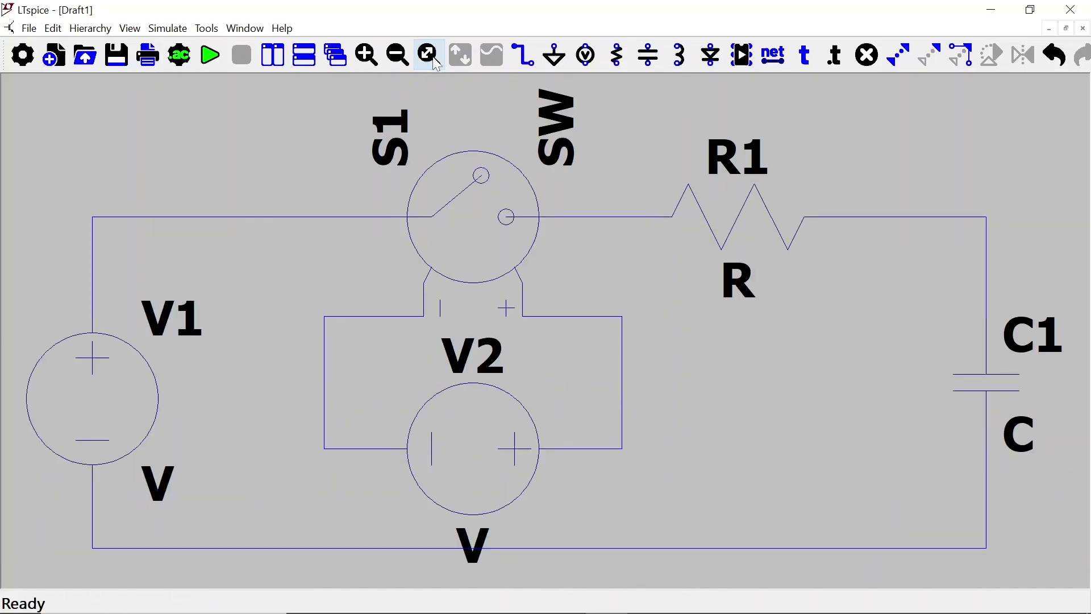
Enter 1k as R1's resistance and 1u as C1's capacitance.
right_click(738, 284)
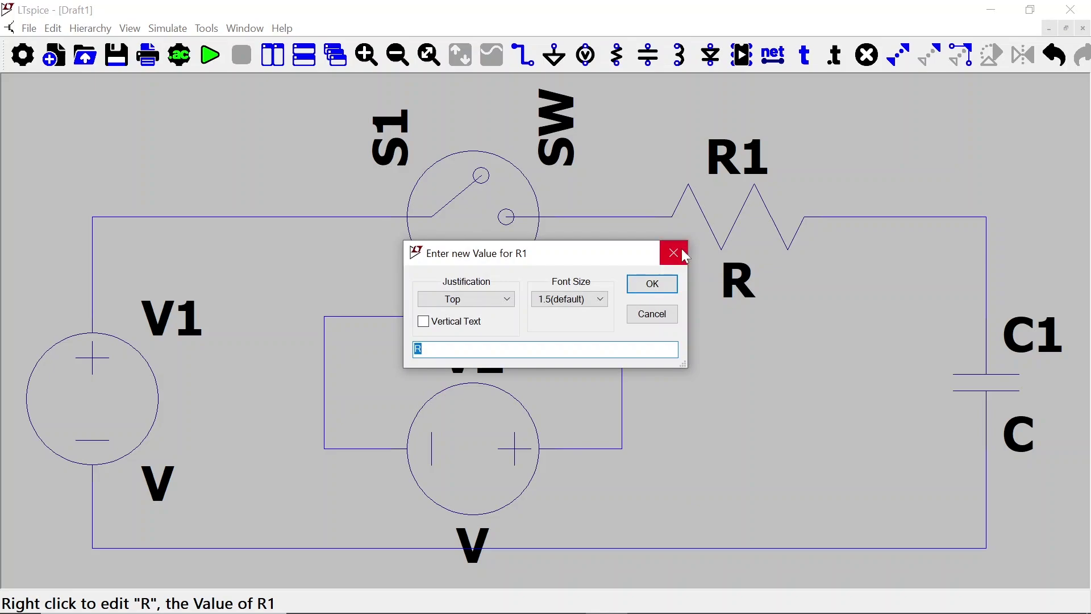
click(682, 250)
right_click(740, 281)
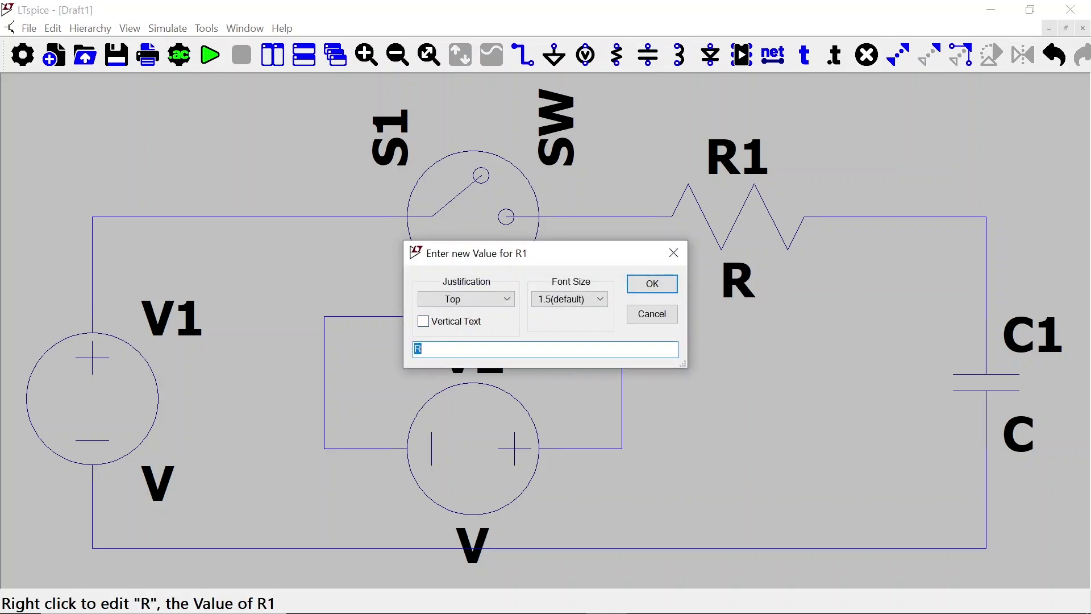
text(1000)
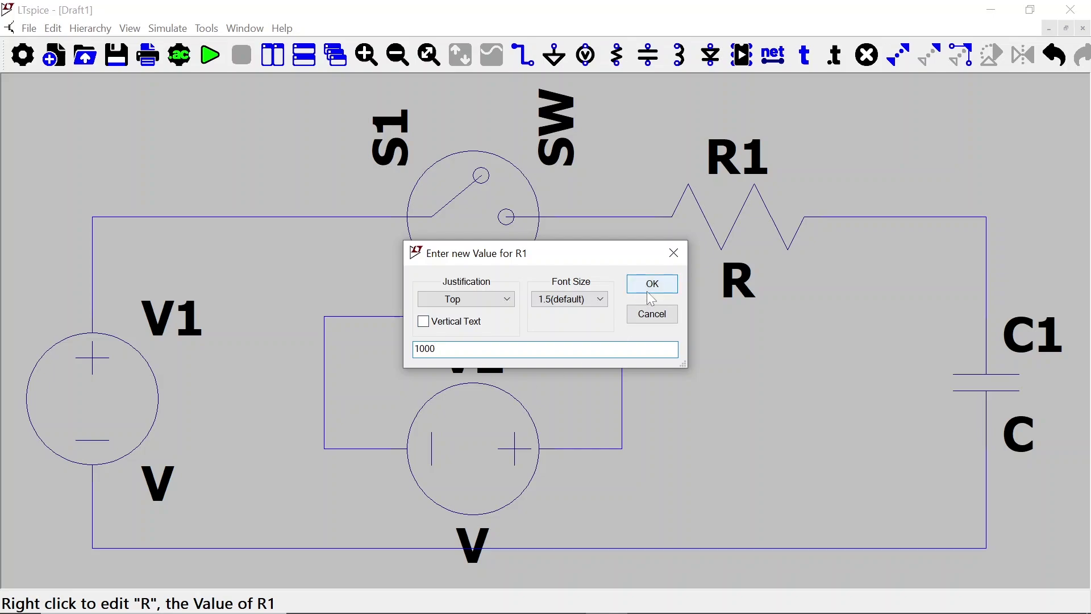
key(BackSpace)
key(BackSpace)
key(BackSpace)
text(1k)
click(670, 287)
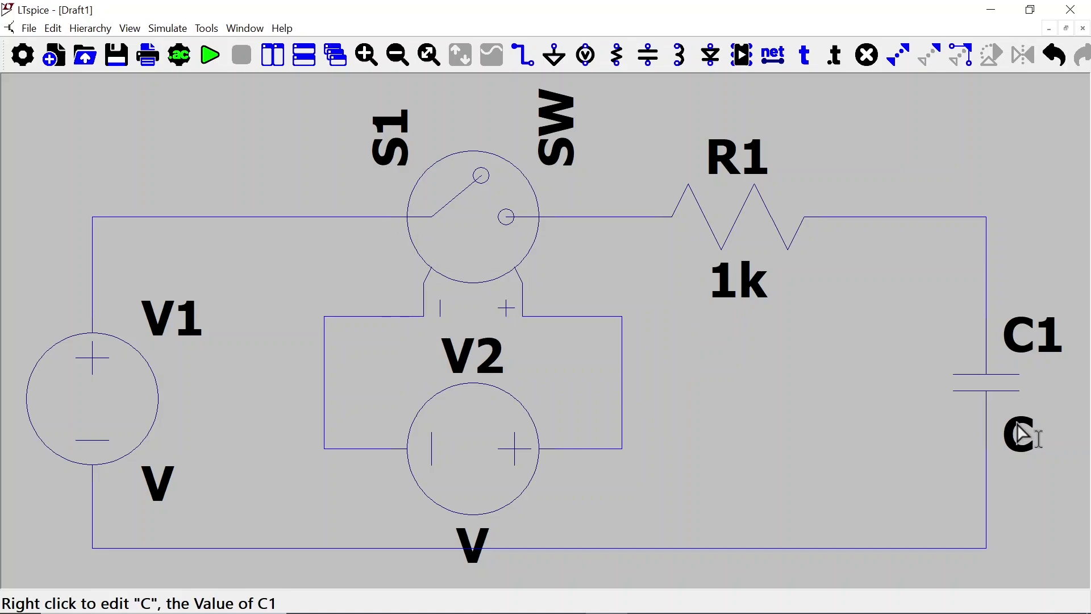
right_click(1021, 430)
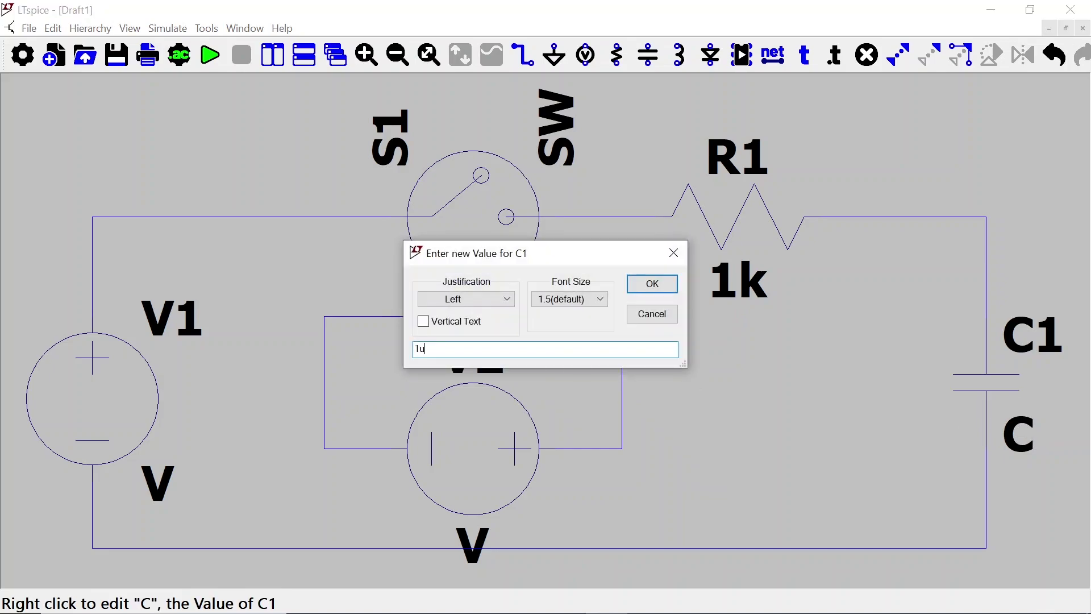
key(Return)
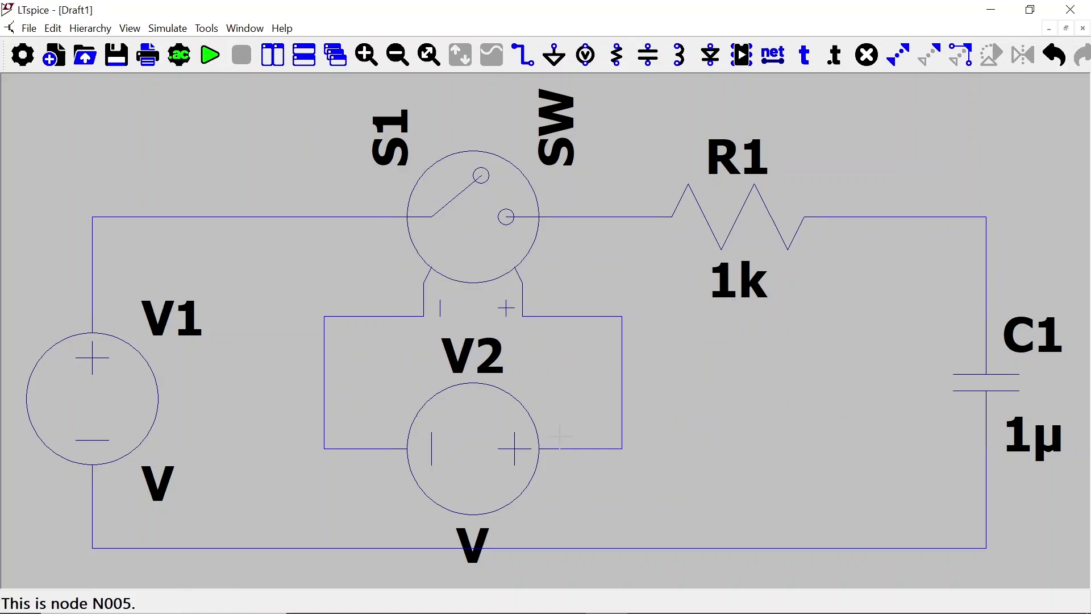
Switch V2 to a PULSE source with Vinitial 0 and Von 10 in its advanced settings.
right_click(482, 453)
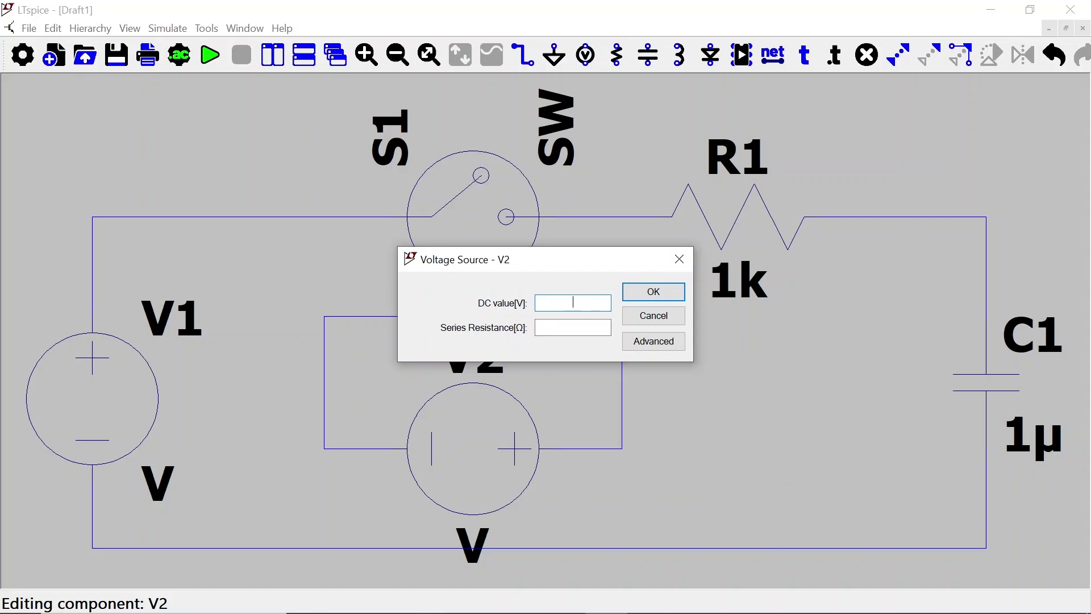
click(659, 348)
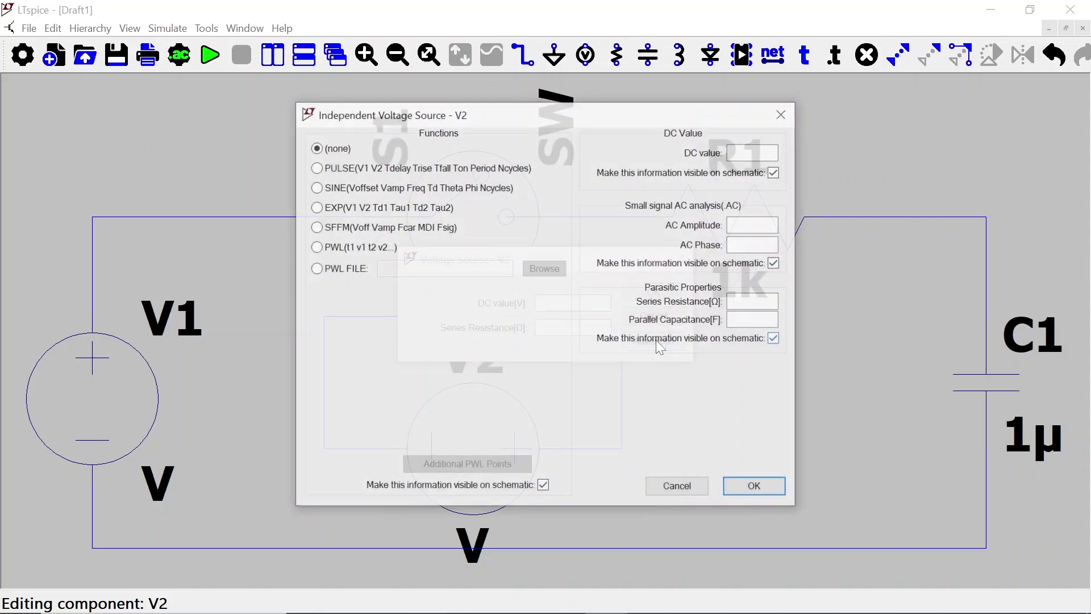
click(319, 167)
click(507, 308)
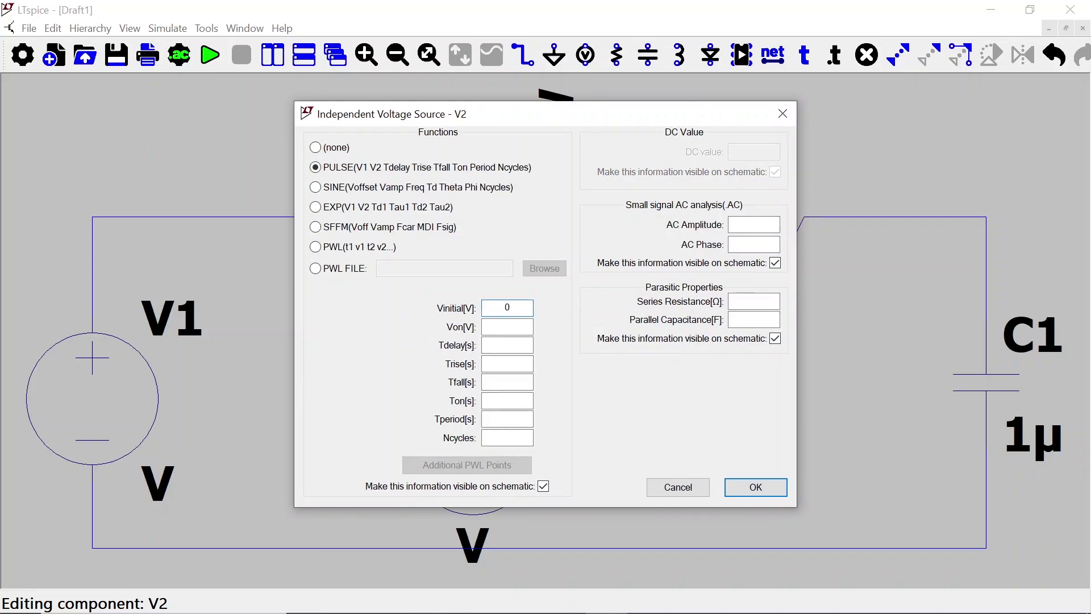
click(507, 326)
Set the pulse Tdelay 0.01, Trise 0, Tfall 0, Ton 1, Tperiod 1 and Ncycles 1.
key(Tab)
text(0.01)
click(507, 363)
click(508, 382)
click(508, 401)
click(508, 419)
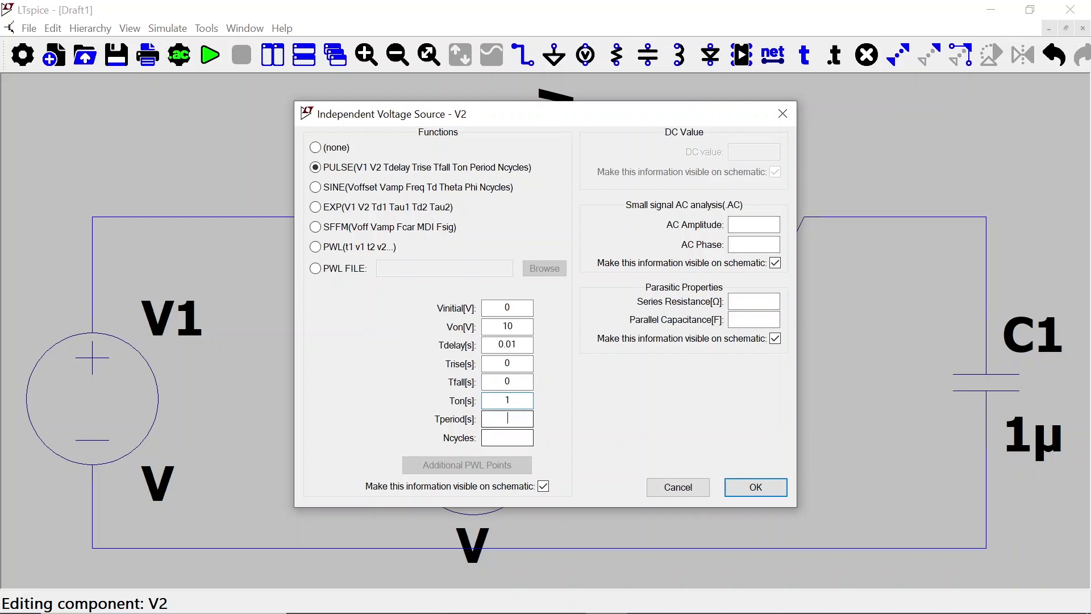
click(507, 437)
click(746, 487)
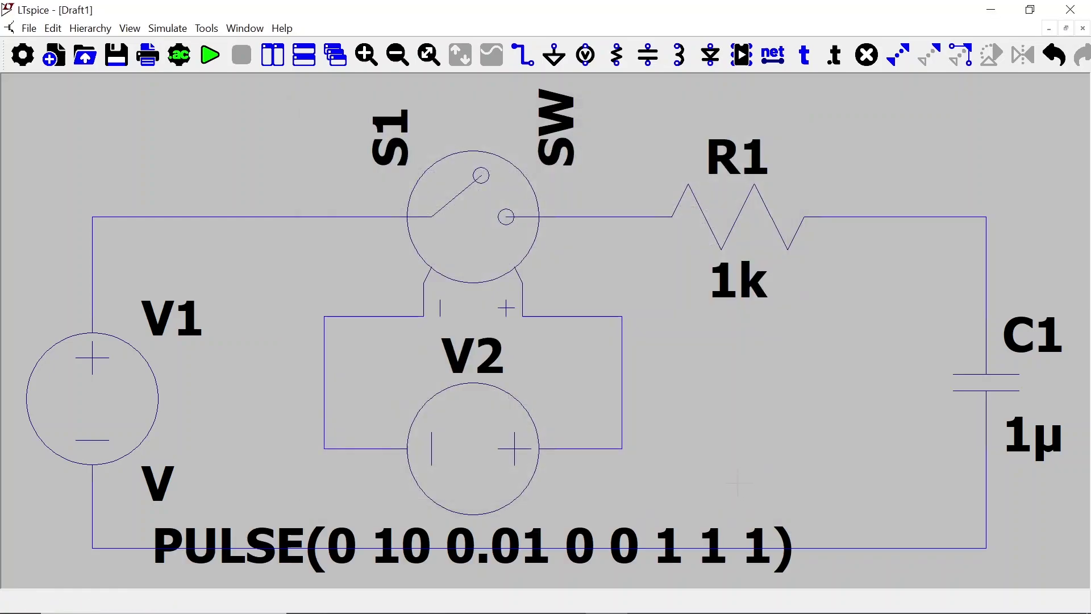
click(403, 64)
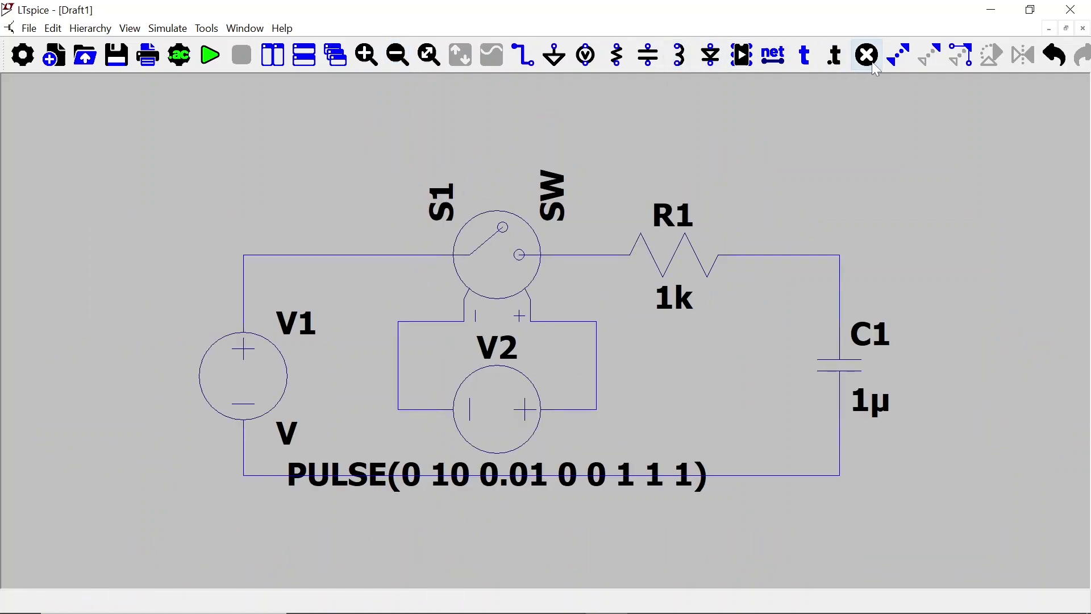
Move the PULSE(0 10 0.01 0 0 1 1 1) label below the circuit's bottom wire.
click(935, 65)
click(534, 480)
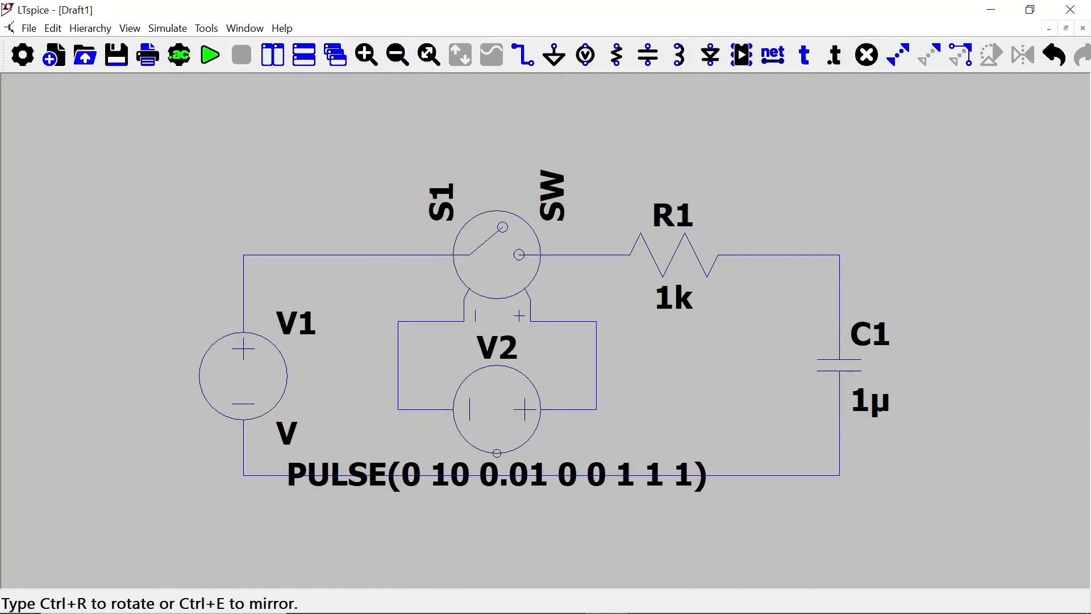
scroll(537, 512, down, 3)
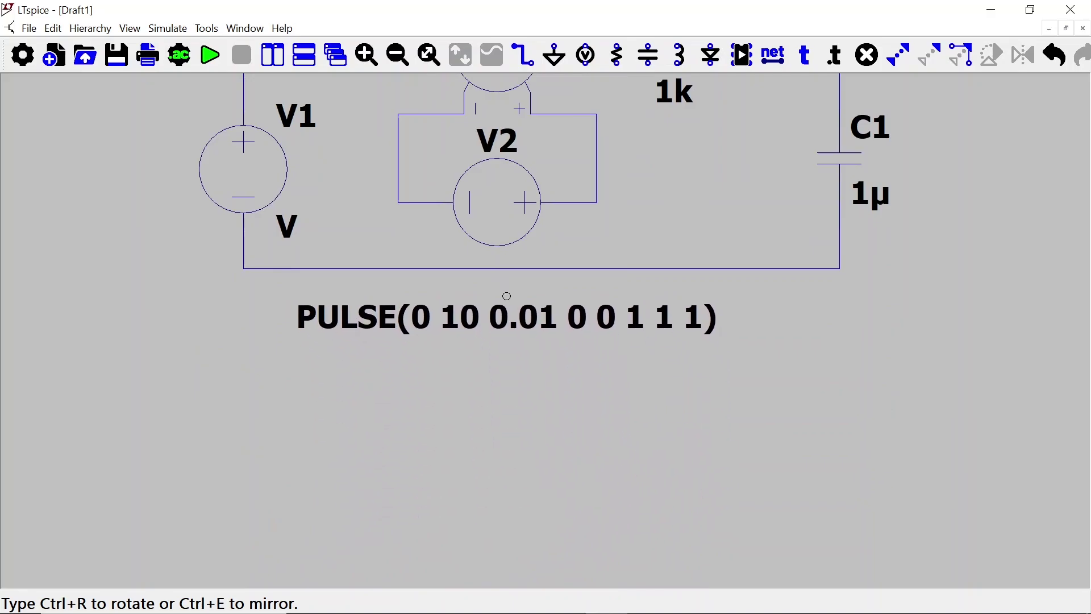
click(547, 323)
click(429, 55)
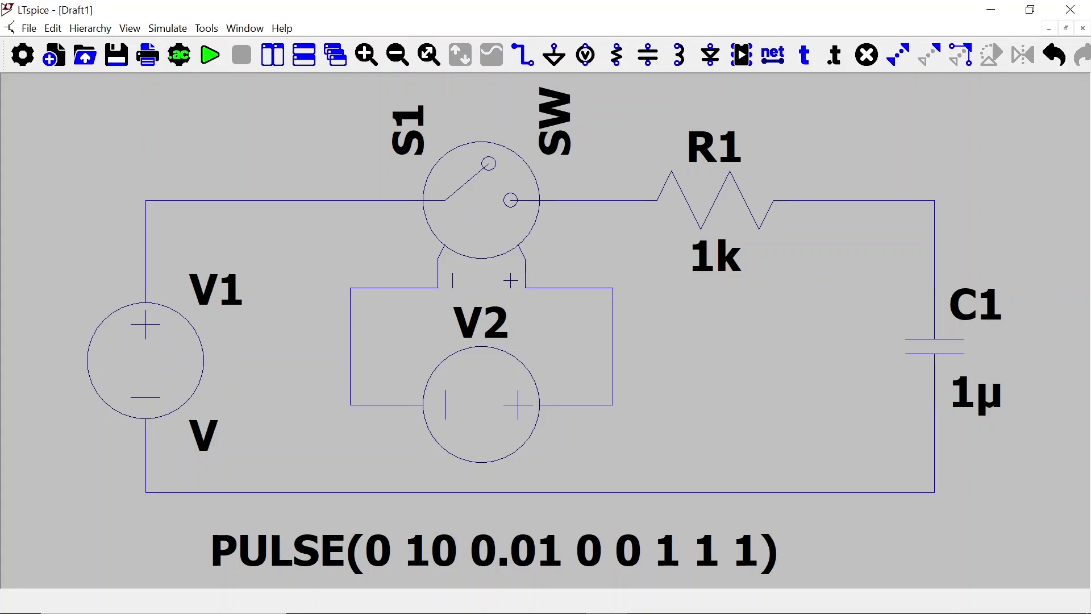
Give V1 a DC value of 10 with series resistance 0.
right_click(149, 335)
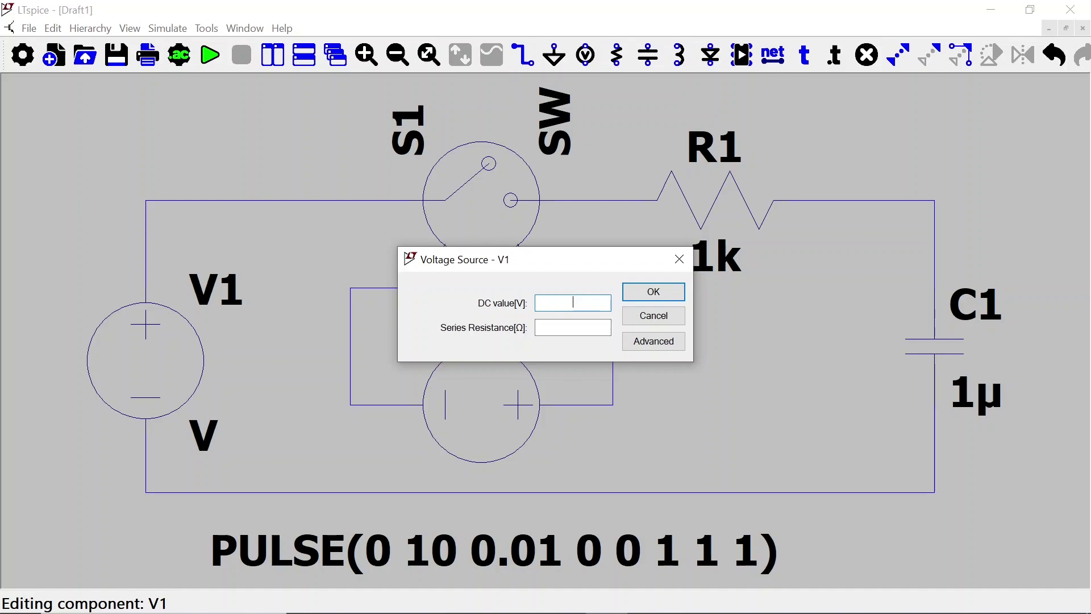
click(572, 328)
click(653, 292)
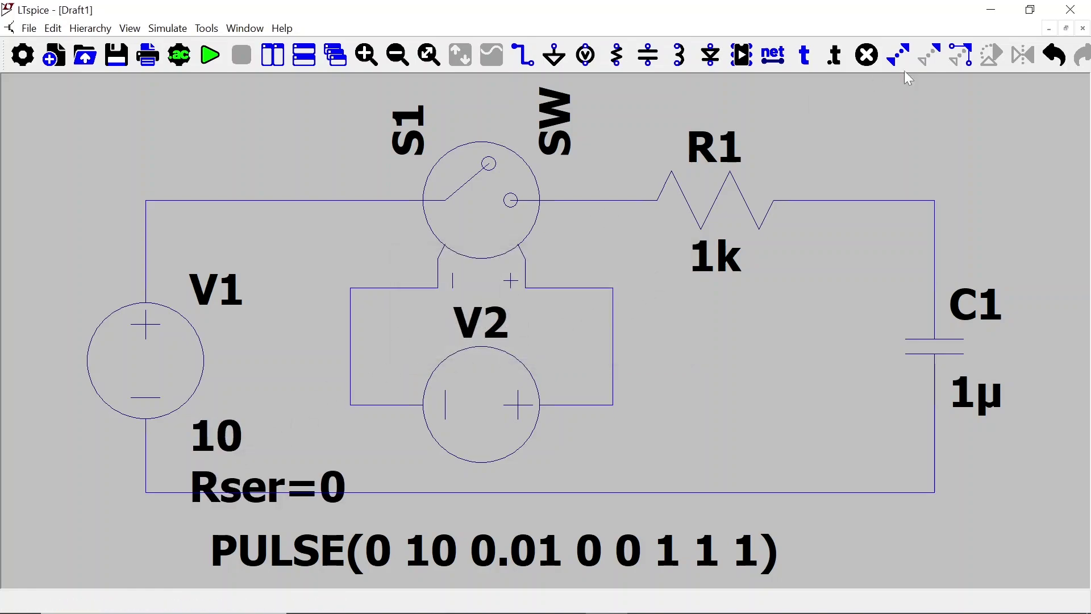
Reposition V1's 10 and Rser=0 labels beside the source, left of the circuit.
click(930, 56)
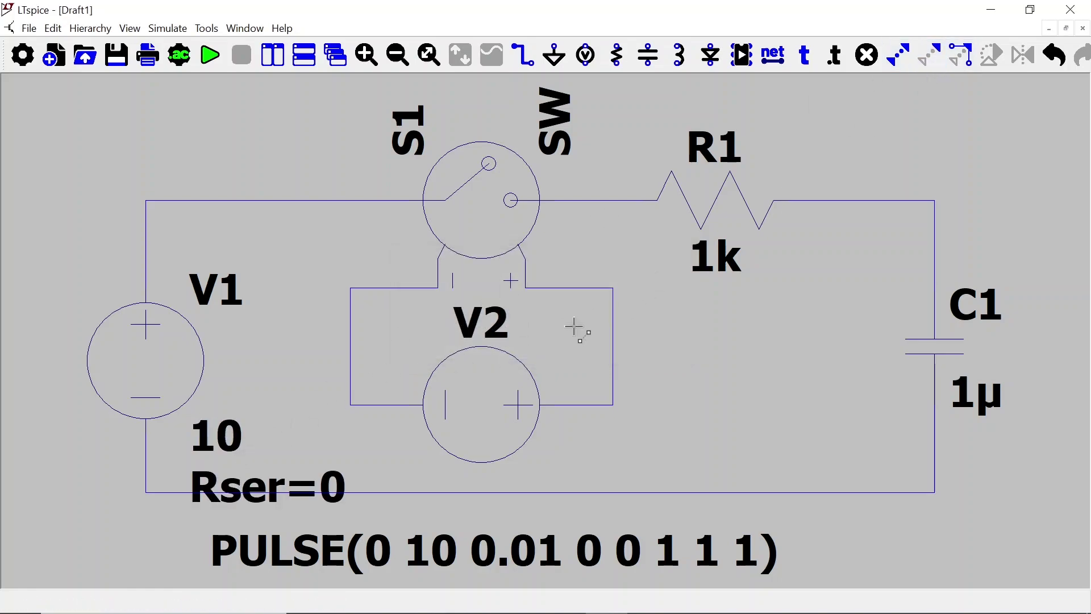
click(219, 439)
click(67, 437)
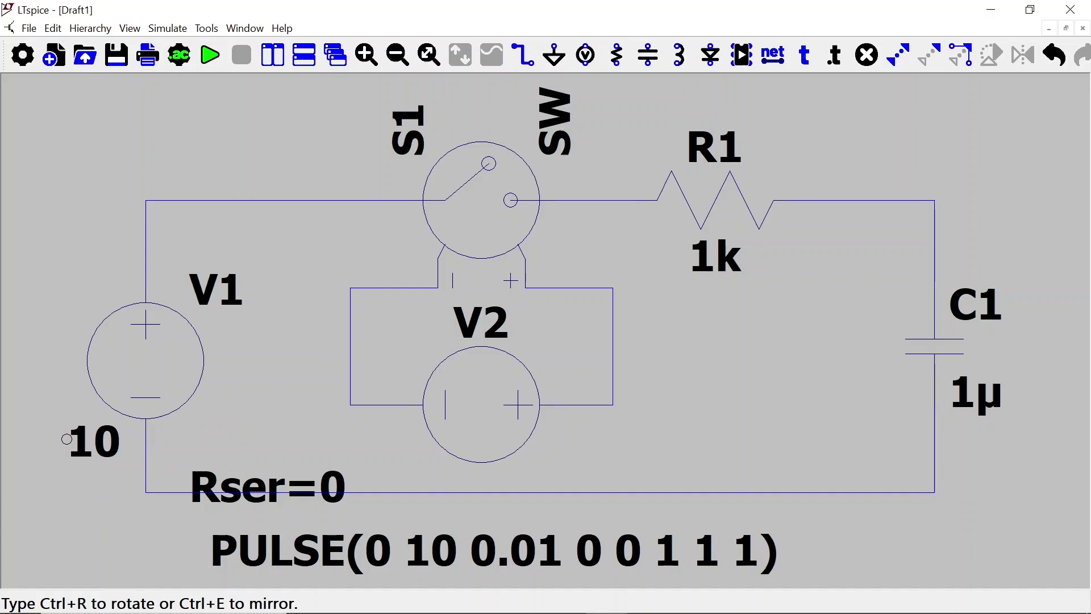
click(207, 484)
click(293, 490)
click(423, 440)
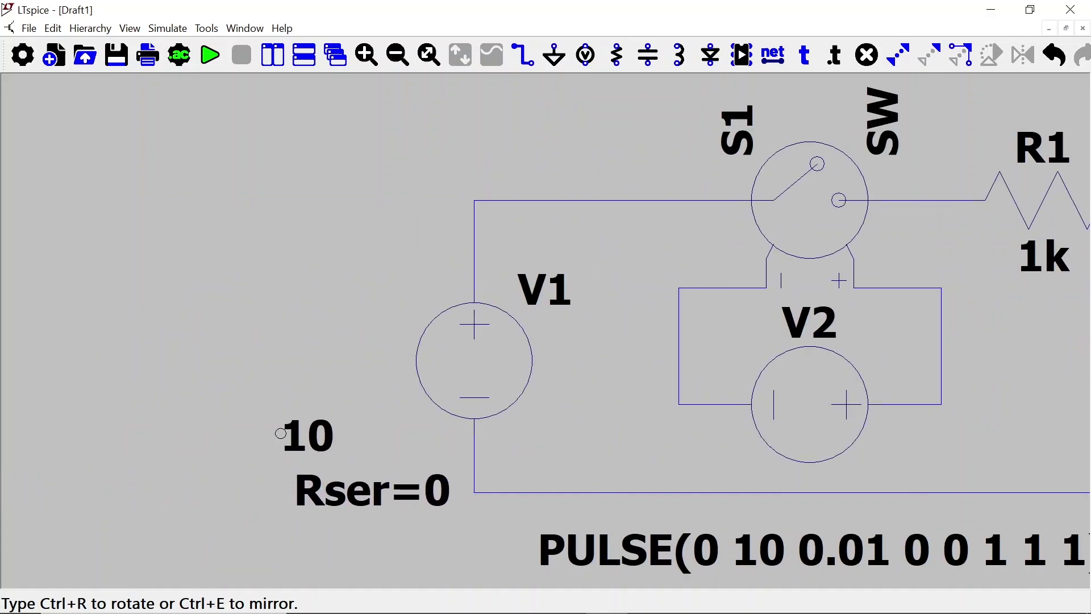
click(294, 435)
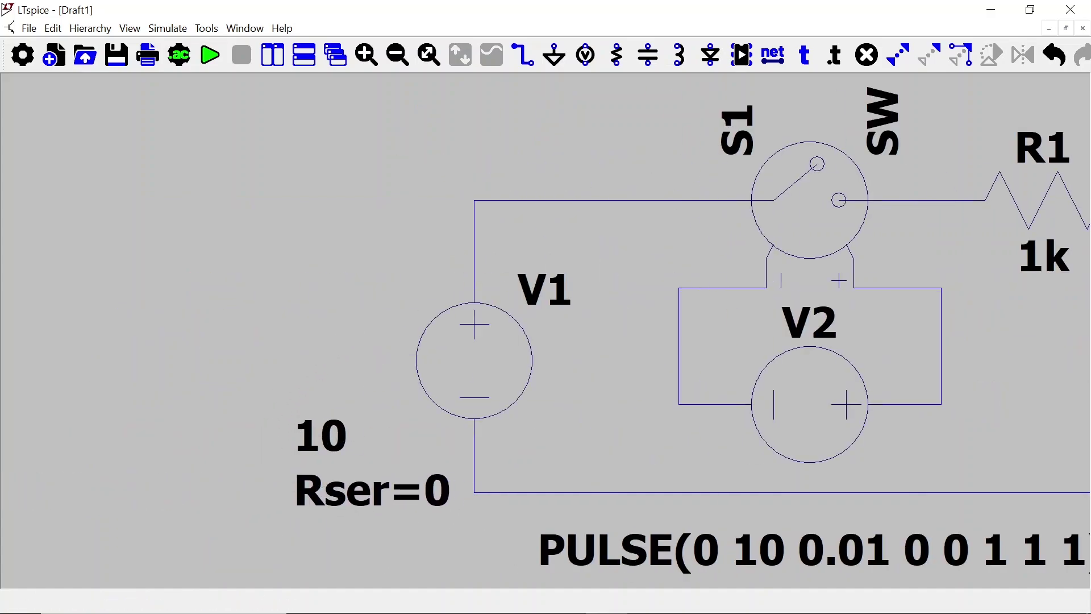
click(430, 56)
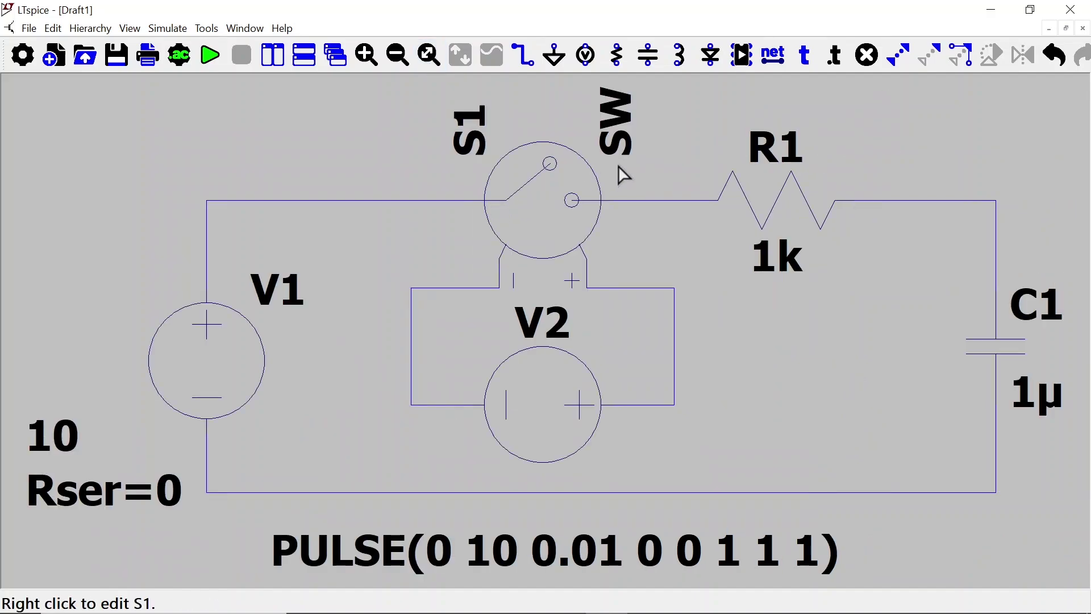
click(282, 28)
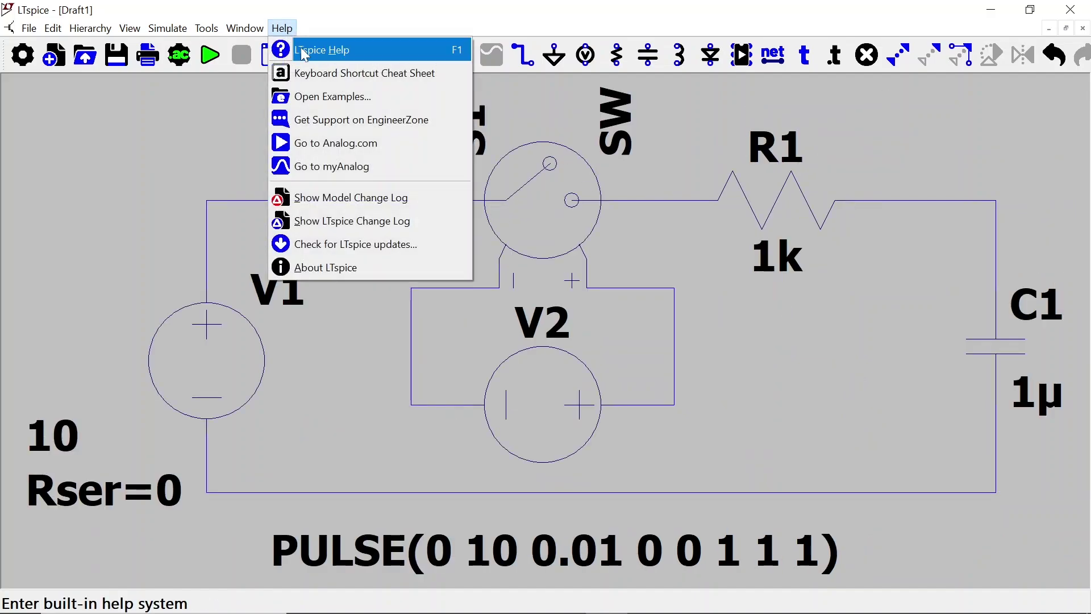
Search the LTspice offline manual for 'sw' and open the Voltage Controlled Switch page.
click(315, 49)
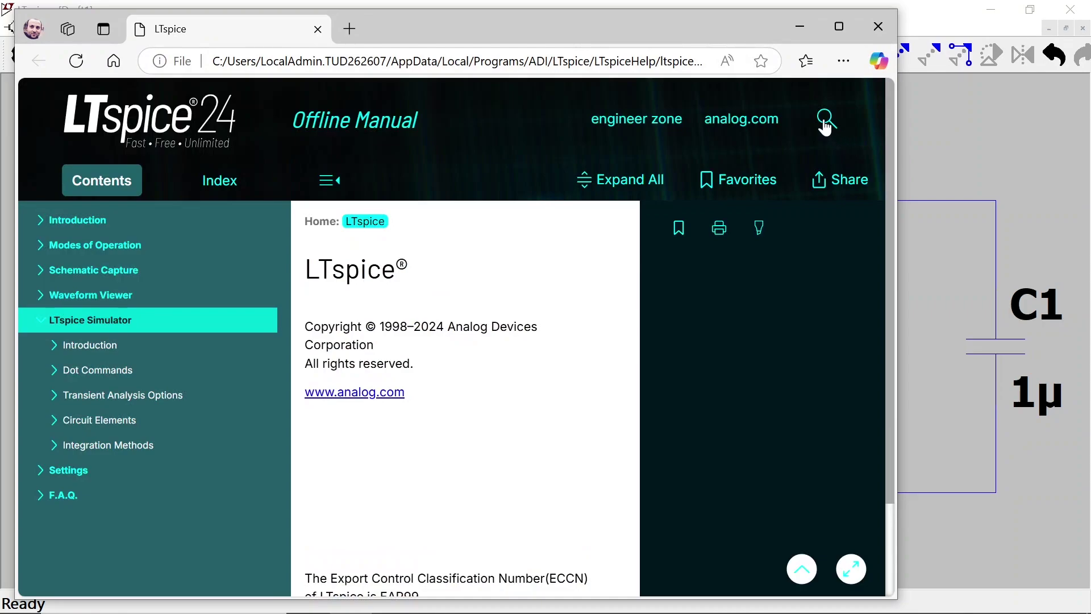
click(826, 118)
text(sw)
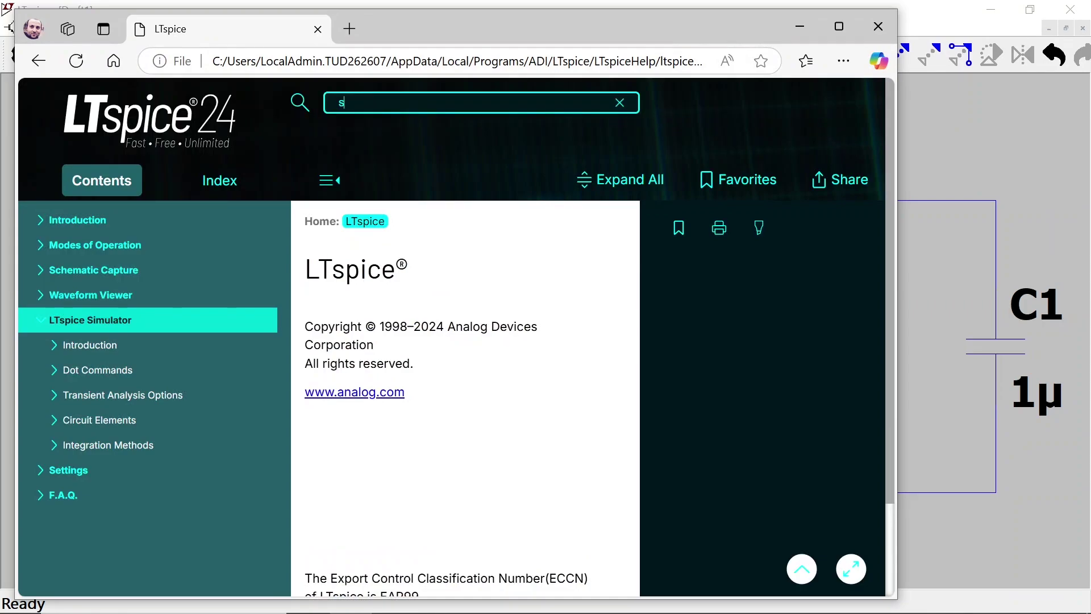
click(365, 130)
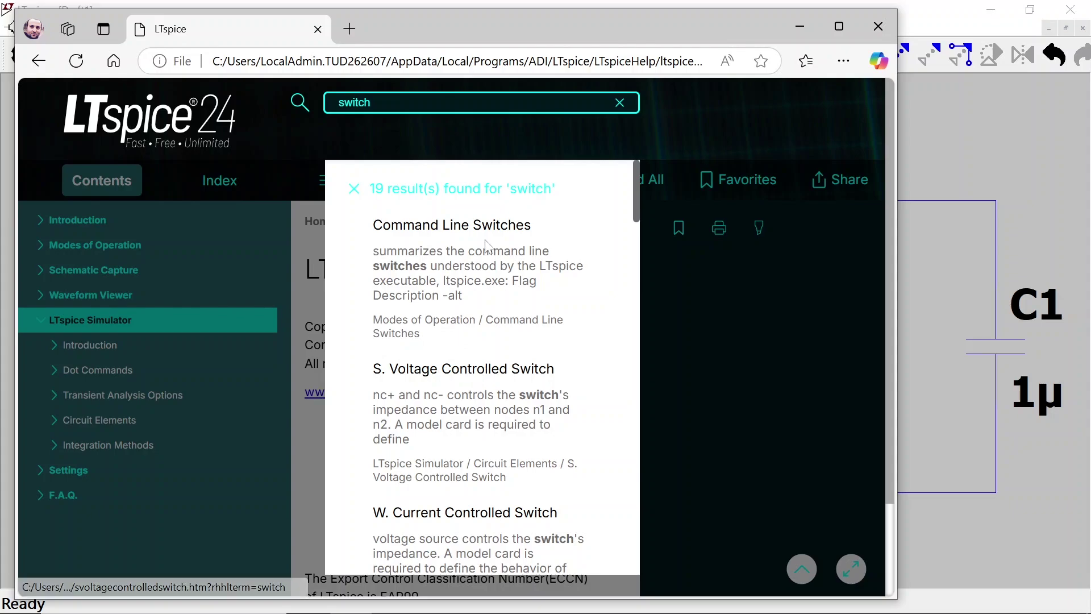
click(460, 377)
scroll(463, 380, down, 3)
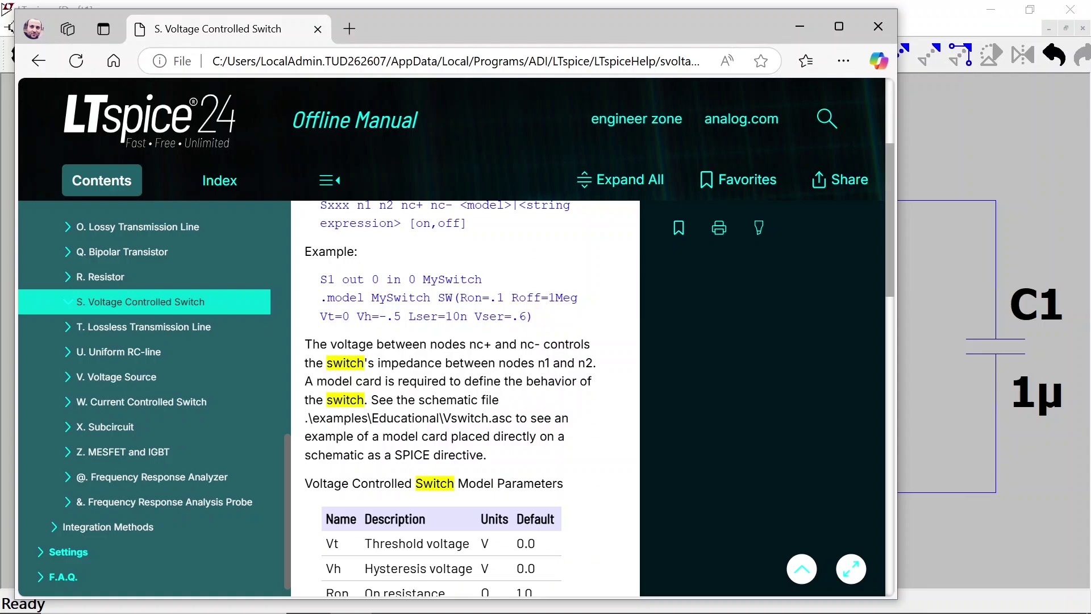
Review the example switch model line and its threshold, hysteresis, Ron, Roff, Lser, Vser and current-limit descriptions.
drag(319, 297, 534, 318)
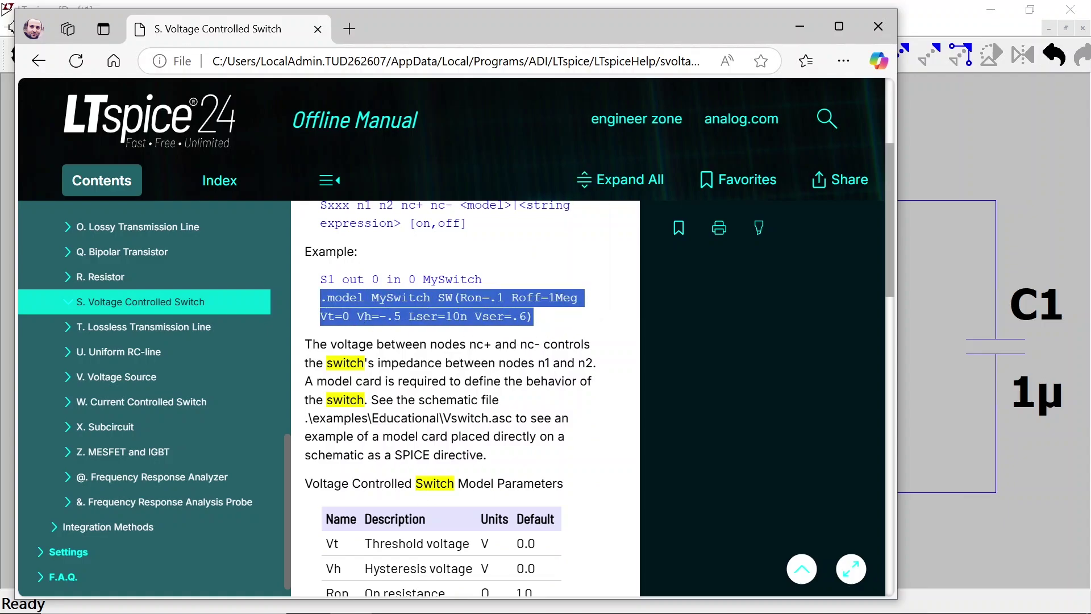
scroll(360, 313, down, 5)
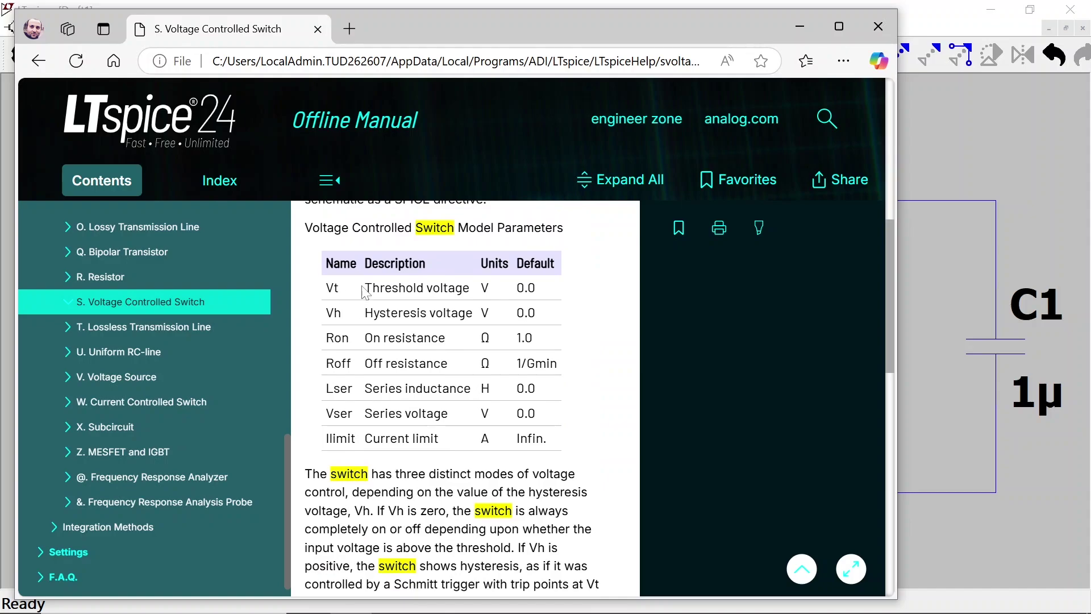
drag(365, 288, 472, 288)
click(476, 292)
drag(365, 313, 473, 313)
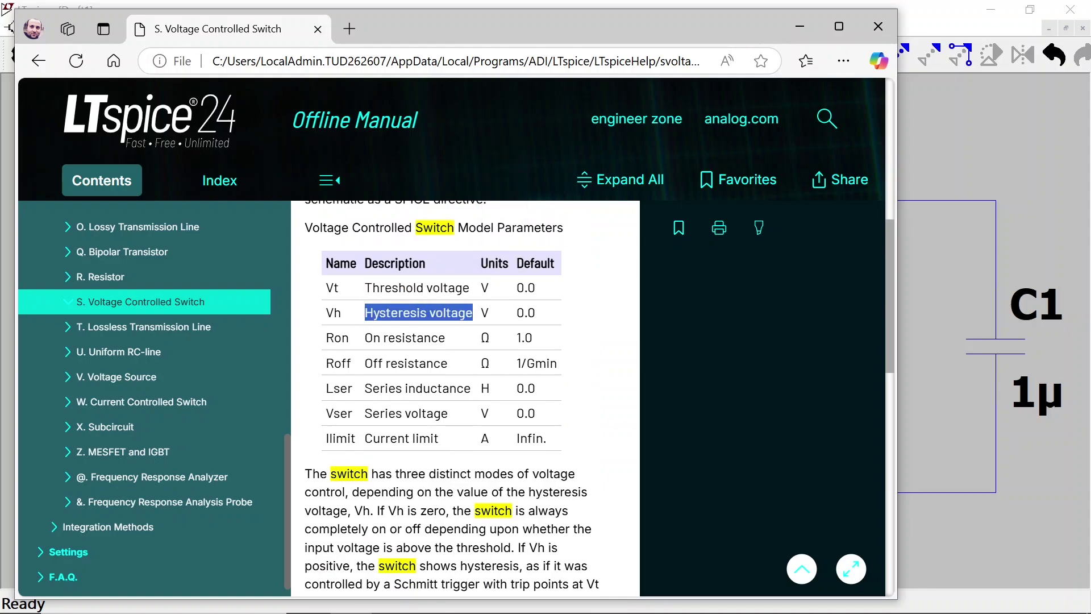
drag(365, 338, 447, 341)
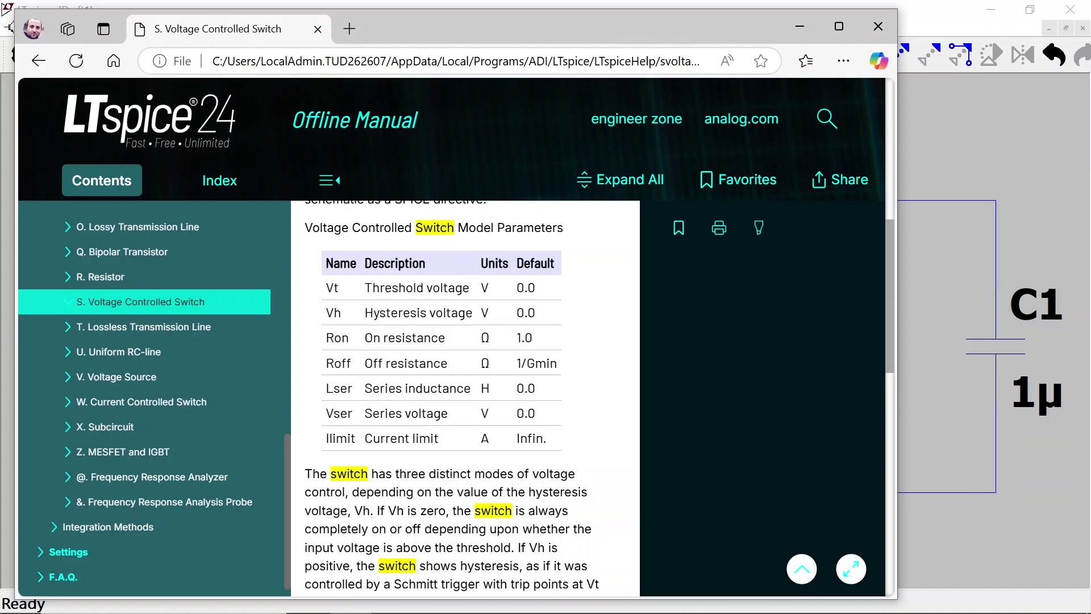
drag(365, 363, 448, 365)
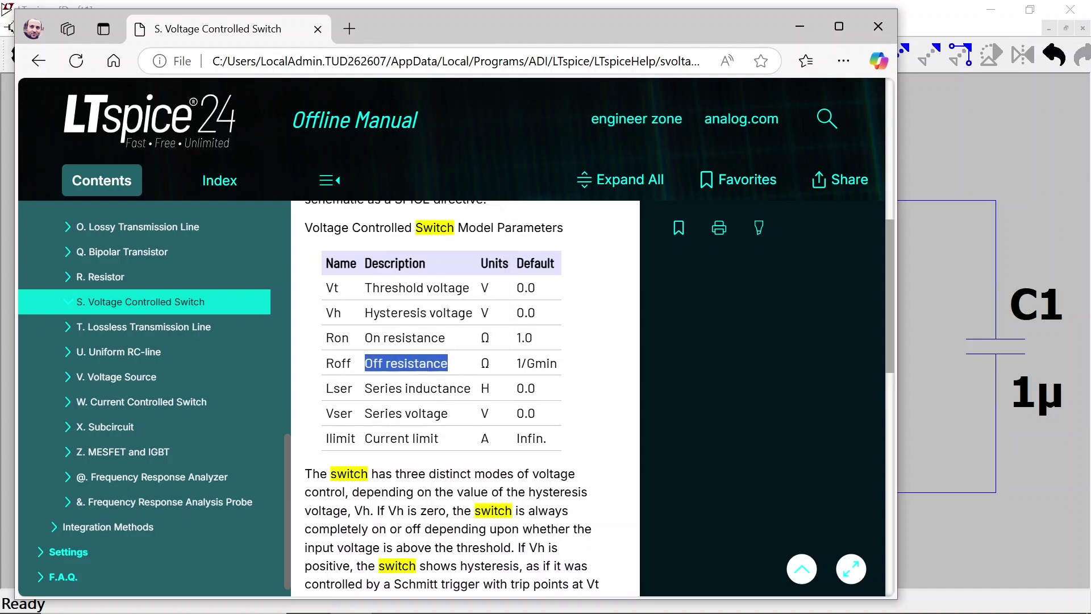
drag(372, 389, 457, 389)
drag(372, 413, 449, 414)
drag(365, 438, 435, 438)
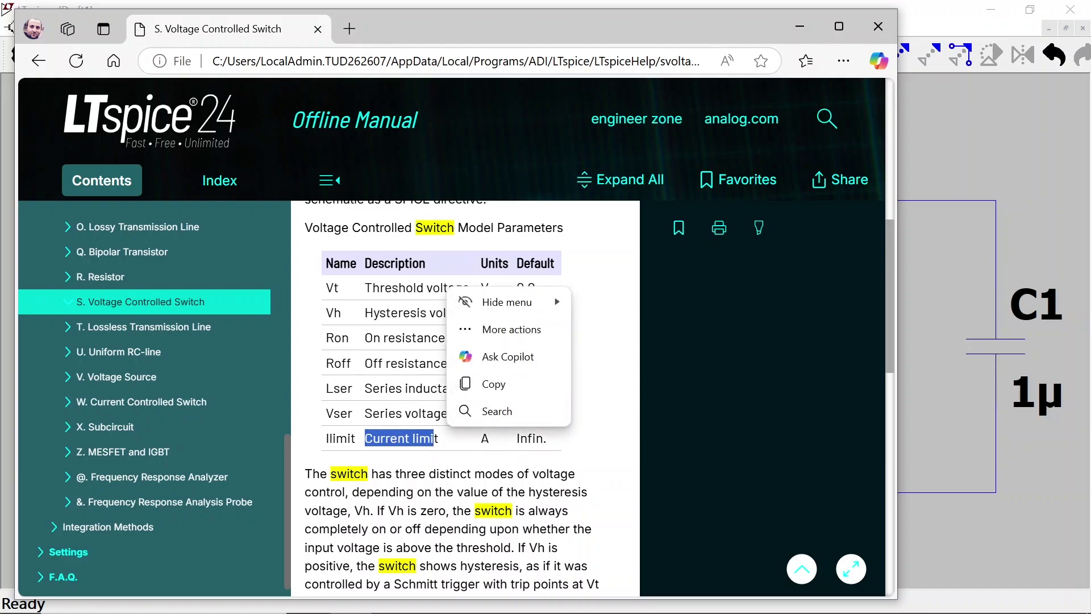
Copy the two example .model lines and return to the LTspice schematic.
scroll(479, 356, up, 5)
drag(542, 405, 324, 389)
right_click(324, 390)
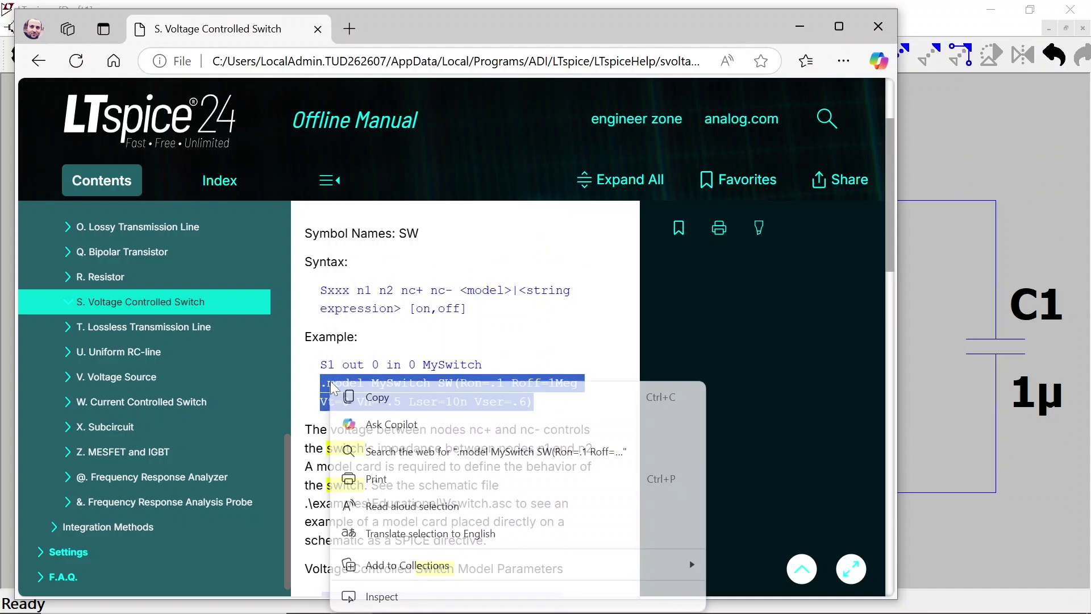
click(372, 395)
key(alt+Tab)
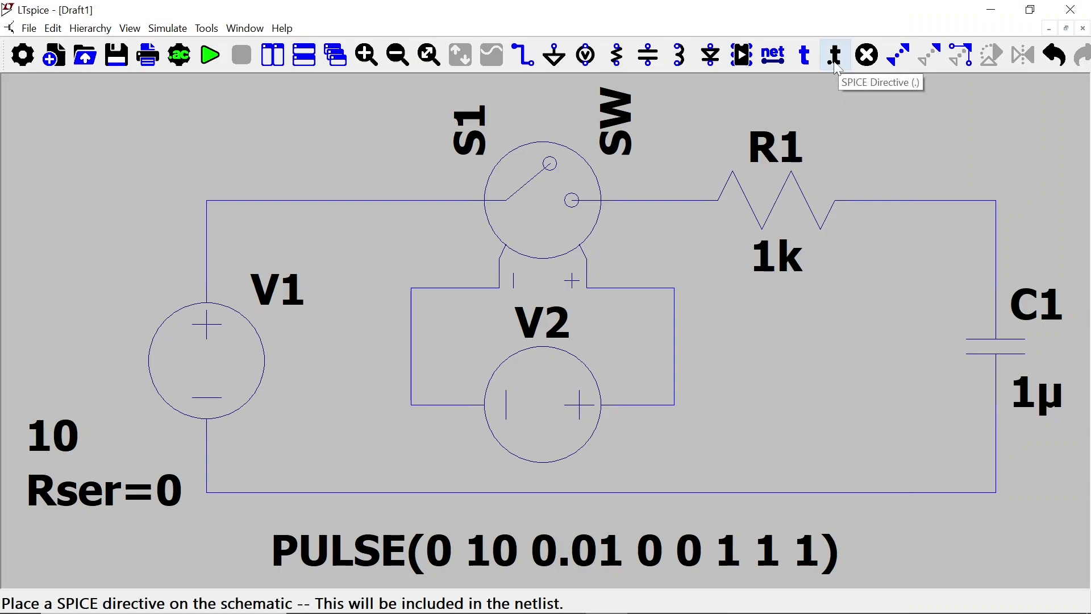
Zoom the schematic out and paste the copied switch model into a new SPICE directive.
click(403, 61)
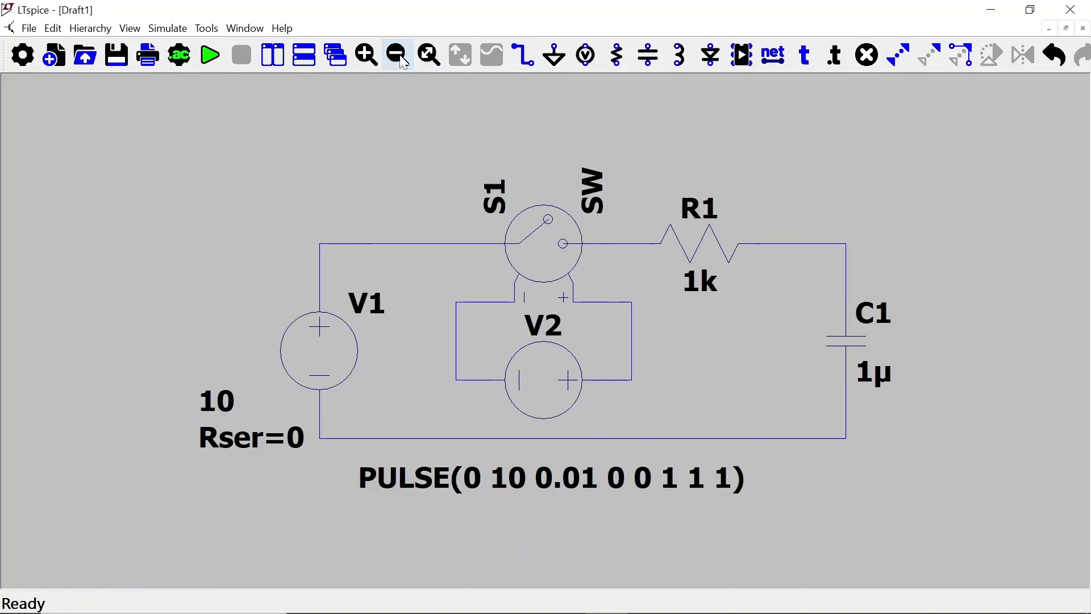
click(403, 60)
click(834, 56)
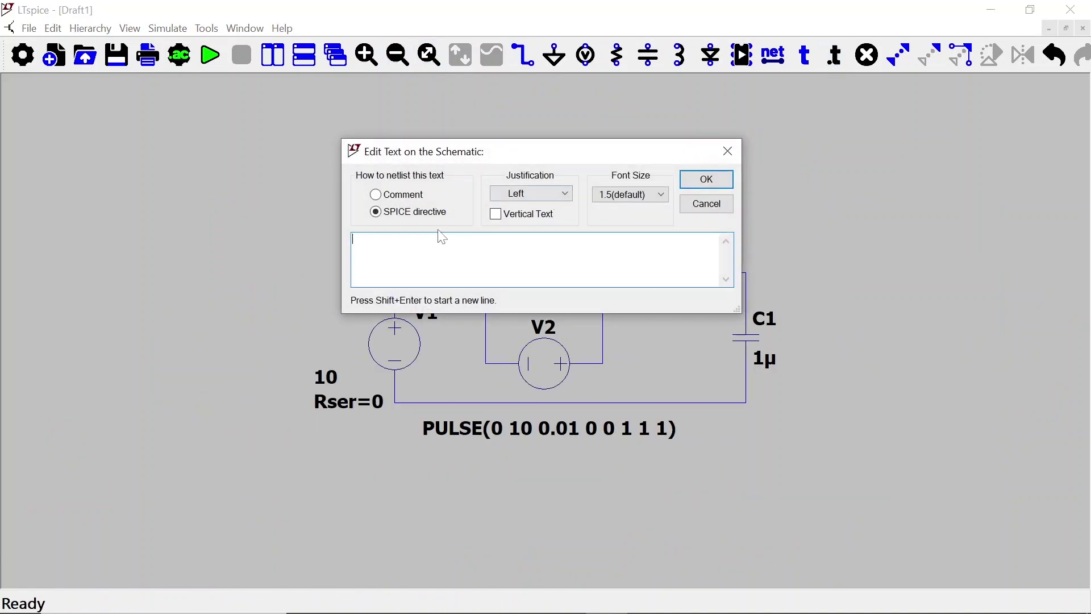
right_click(427, 241)
click(471, 241)
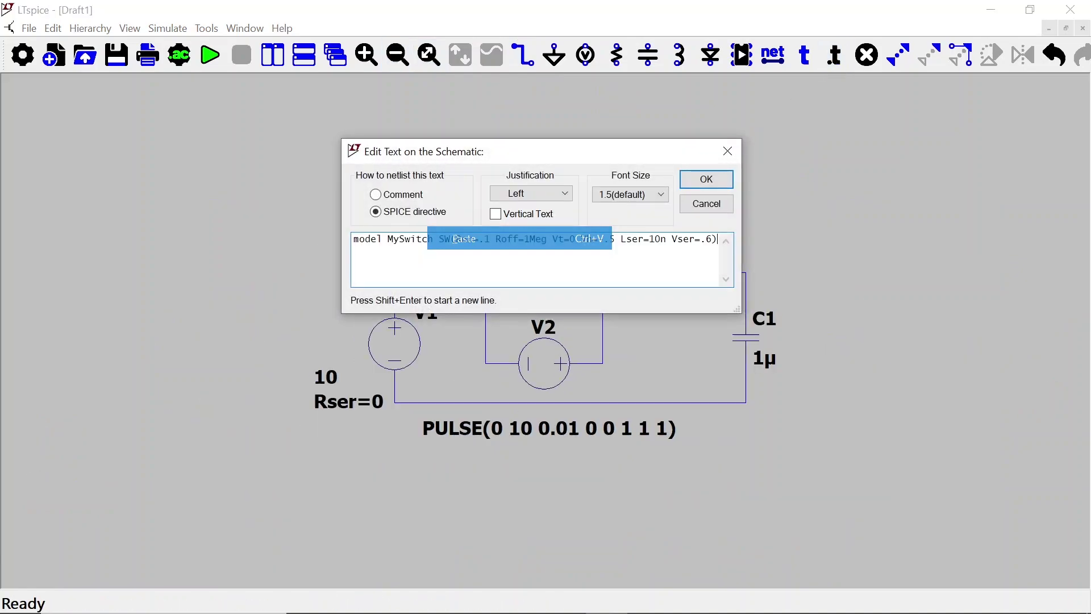
drag(483, 152, 821, 162)
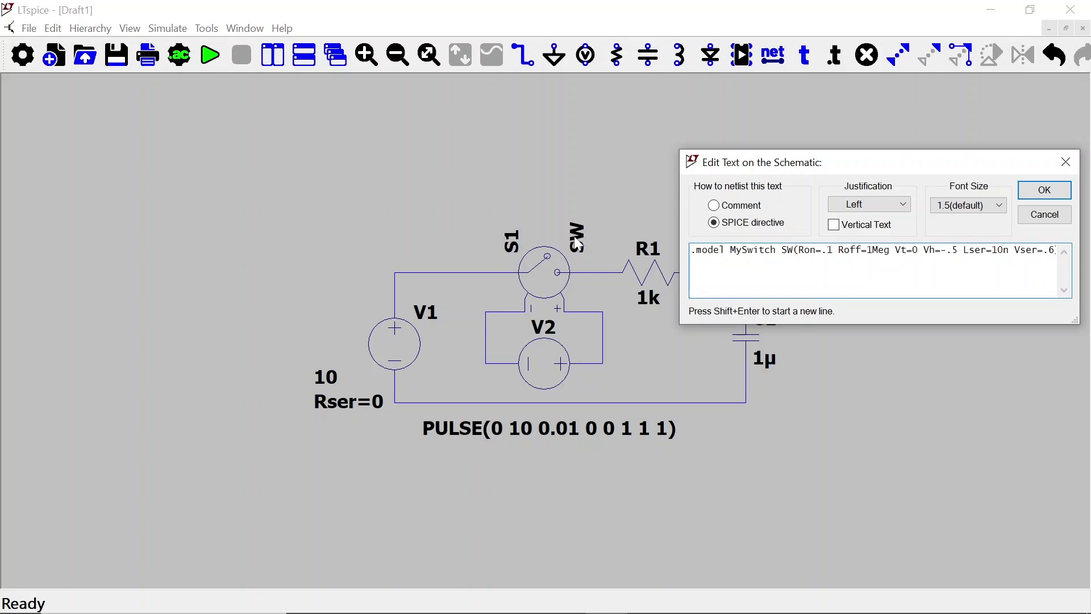
Rename the model from MySwitch to SW1 and change Ron from .1 to 1m.
drag(730, 250, 776, 250)
text(SW1)
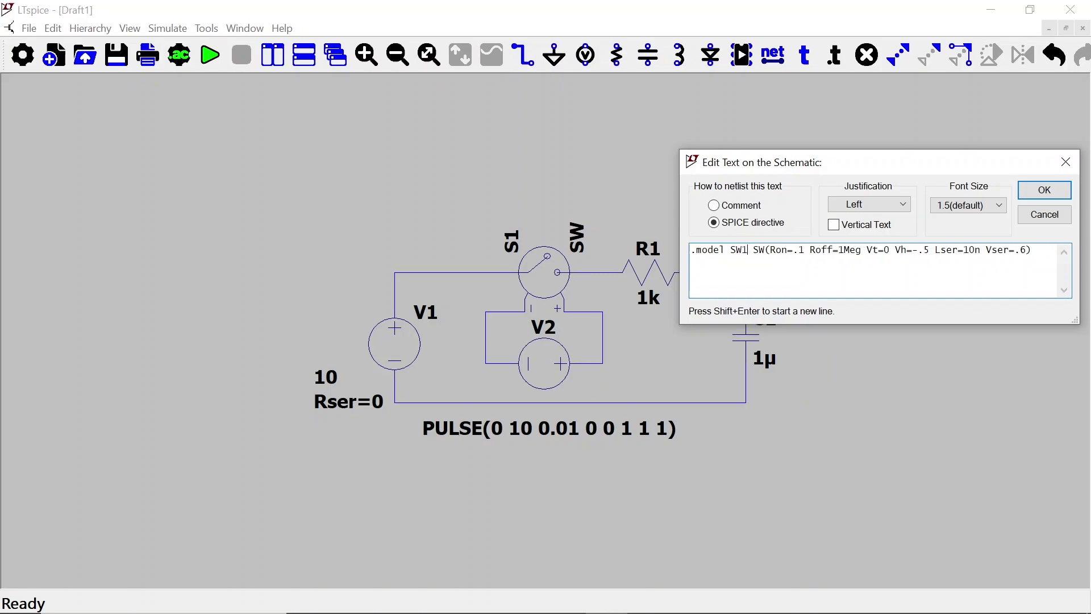
click(800, 251)
drag(800, 250, 794, 250)
click(800, 250)
drag(805, 250, 794, 250)
text(1)
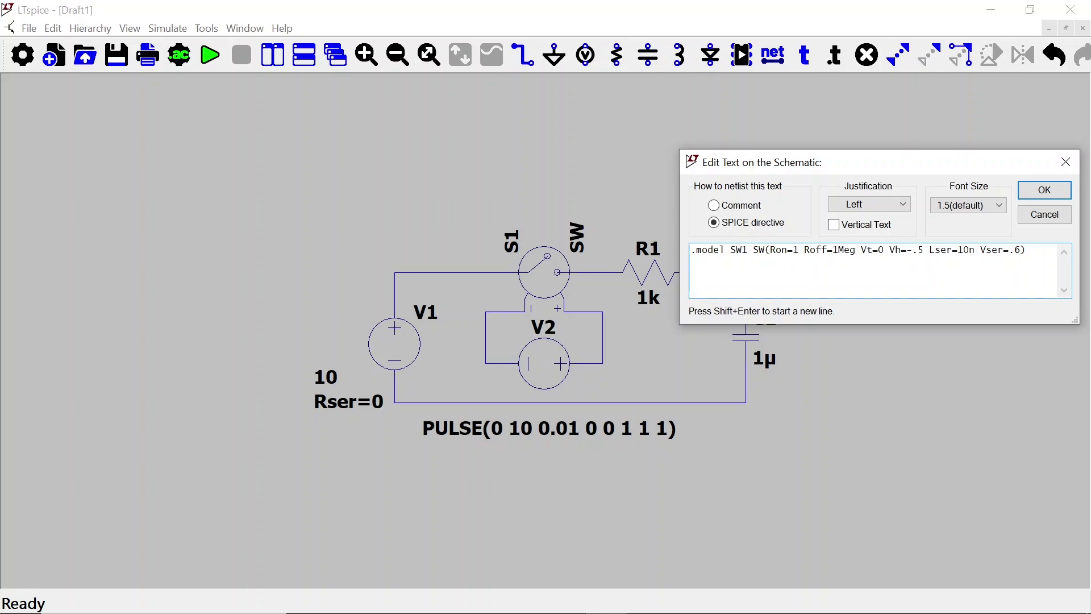
text(m)
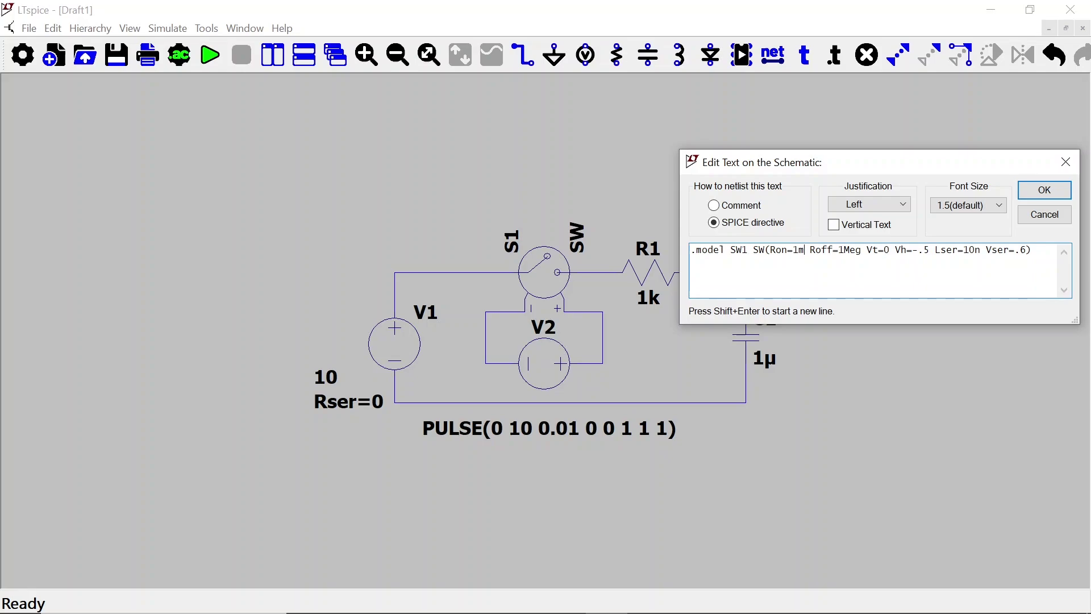
Set Vt to .5, delete the Lser and Vser parameters, and confirm the directive.
drag(873, 165, 448, 142)
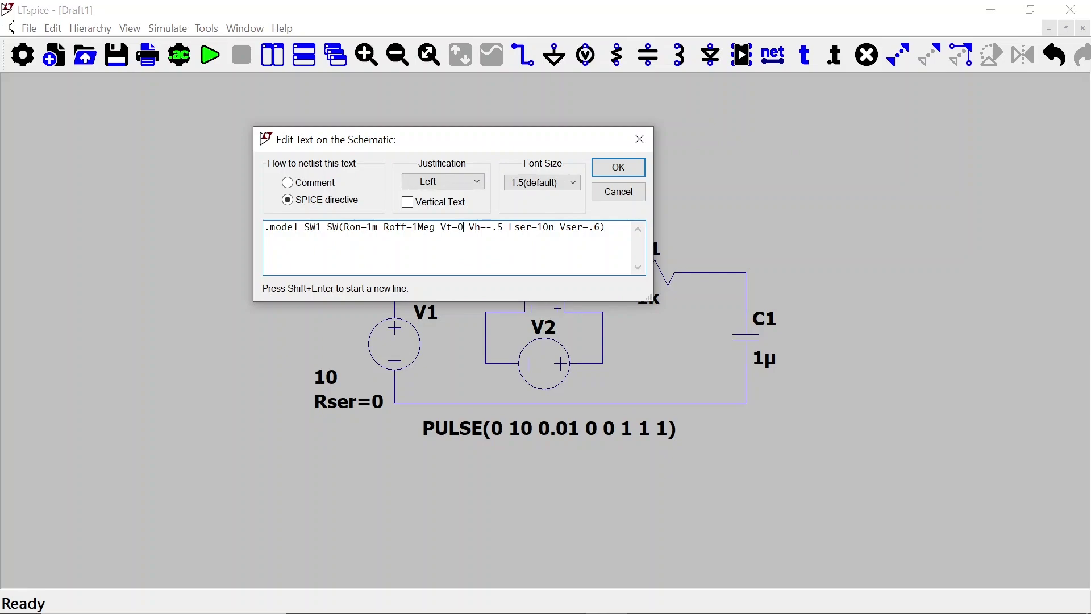
text(.5)
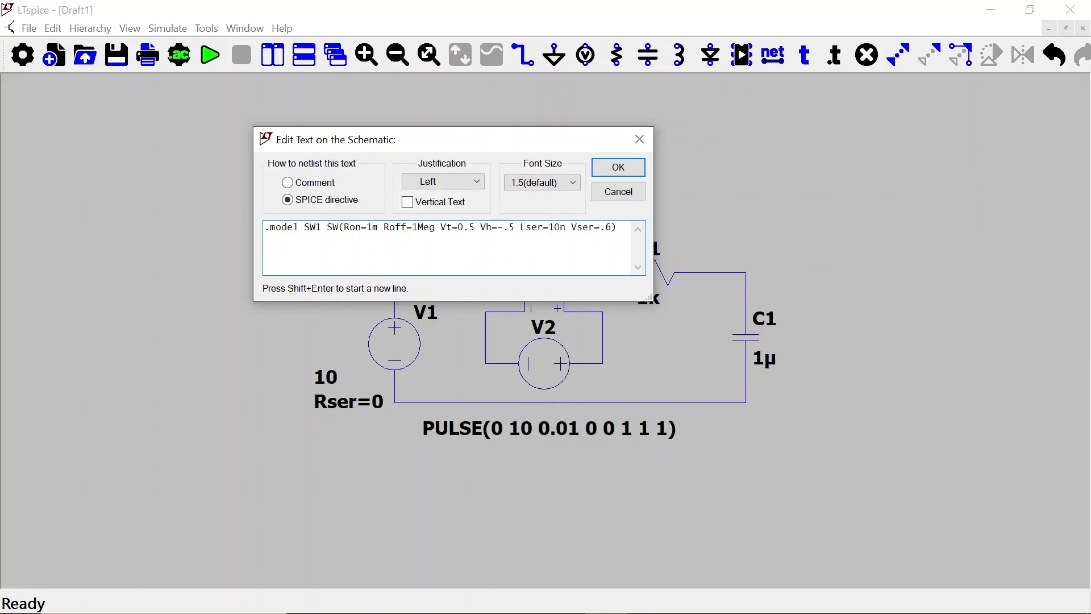
drag(591, 134, 364, 131)
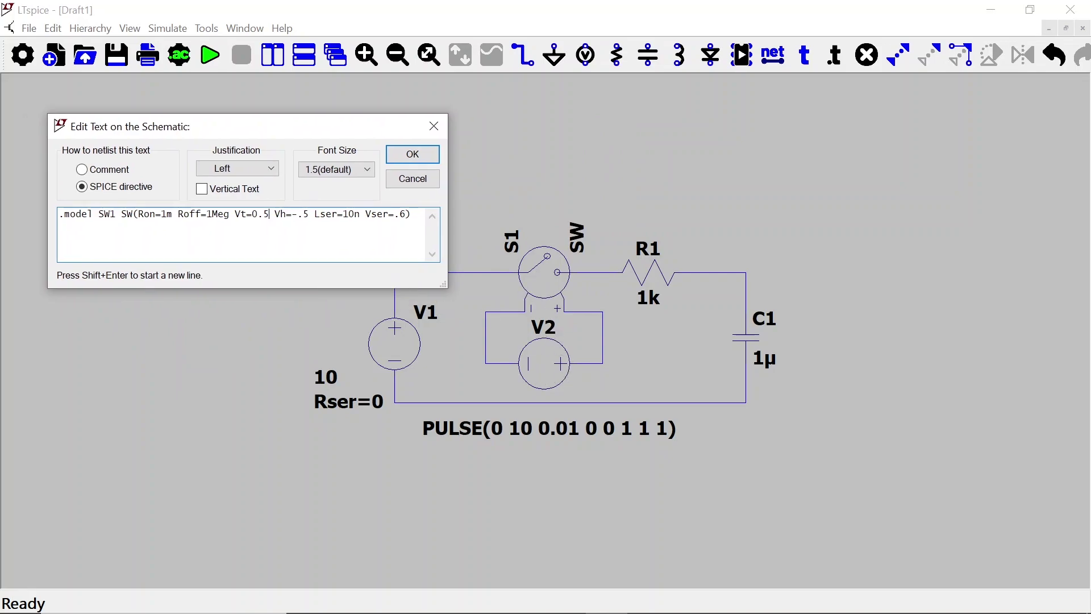
key(End)
key(Left)
key(shift+Left)
key(shift+Left)
key(shift+Left)
key(shift+Left)
key(shift+Left)
key(shift+Left)
key(shift+Left)
key(shift+Left)
key(shift+Left)
key(shift+Left)
key(shift+Left)
key(shift+Left)
key(shift+Left)
key(shift+Left)
key(shift+Left)
key(shift+Left)
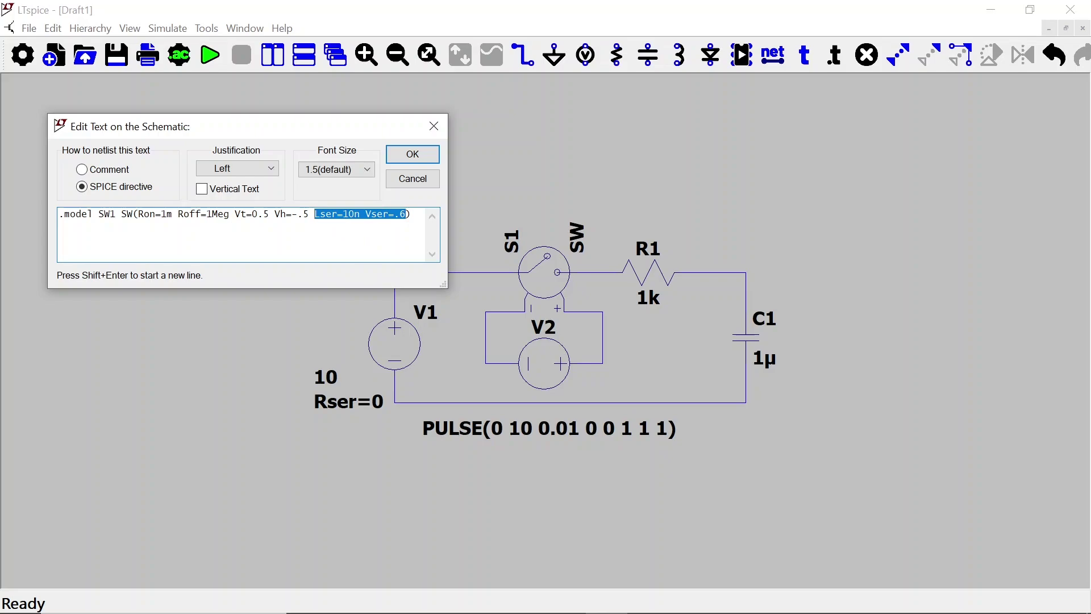
key(BackSpace)
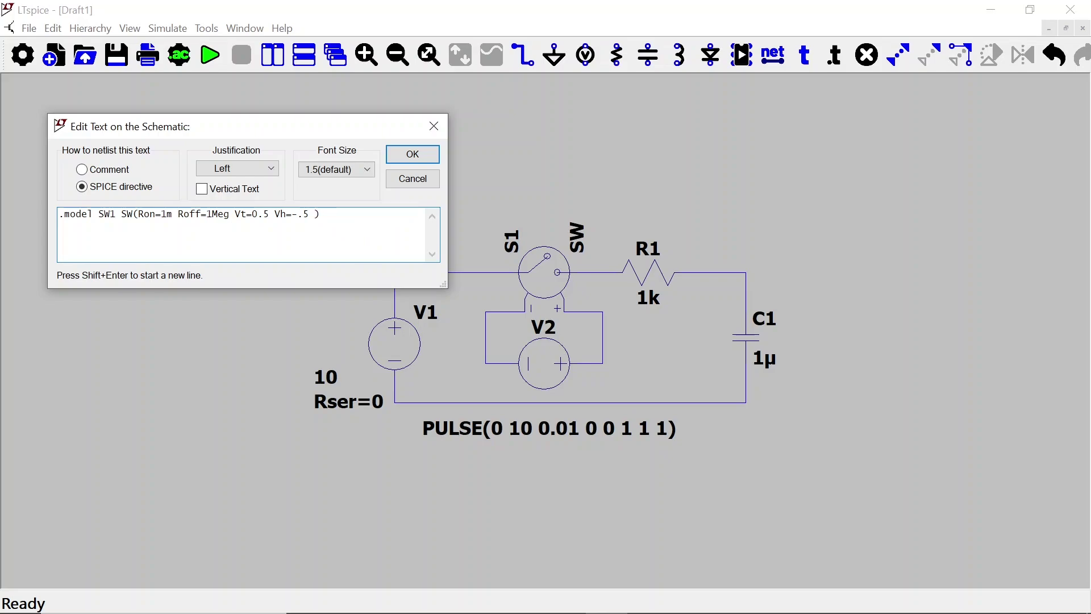
key(BackSpace)
key(Return)
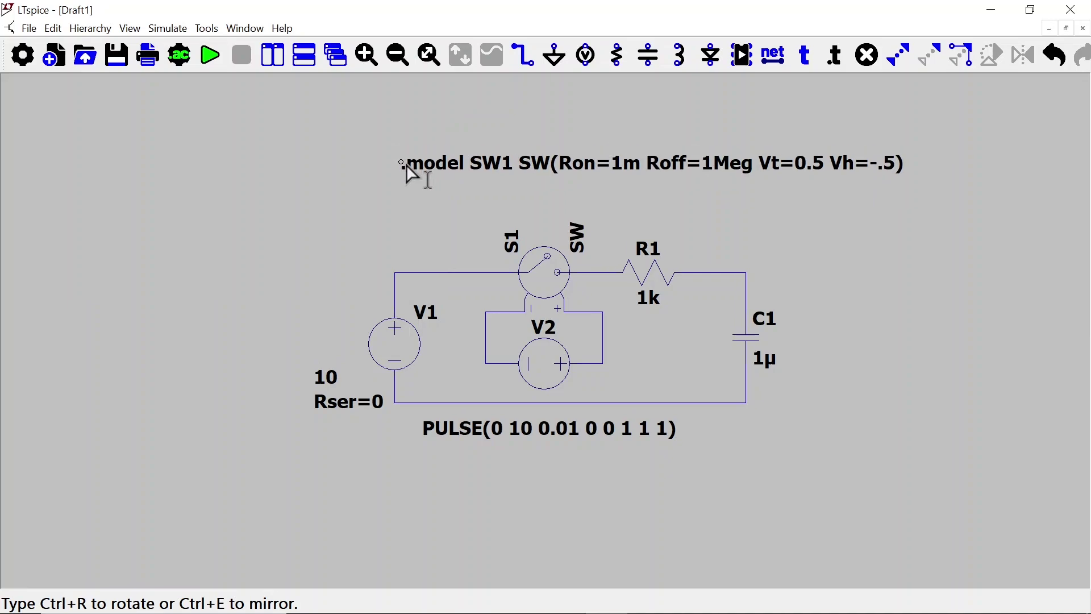
Place the SW1 model directive above the circuit and set switch S1's value to SW1.
click(438, 166)
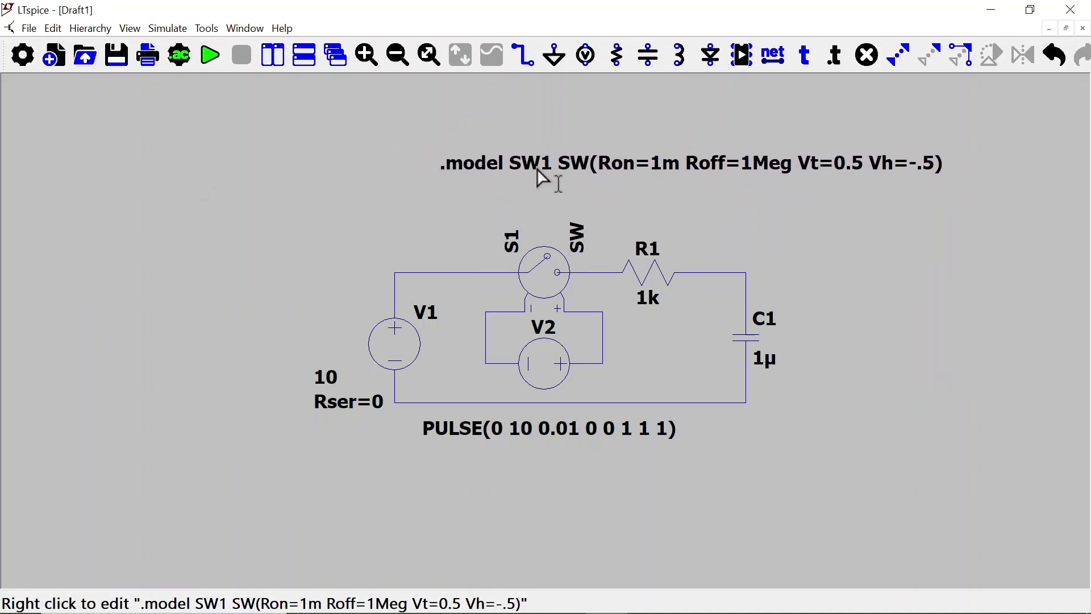
right_click(579, 246)
click(431, 348)
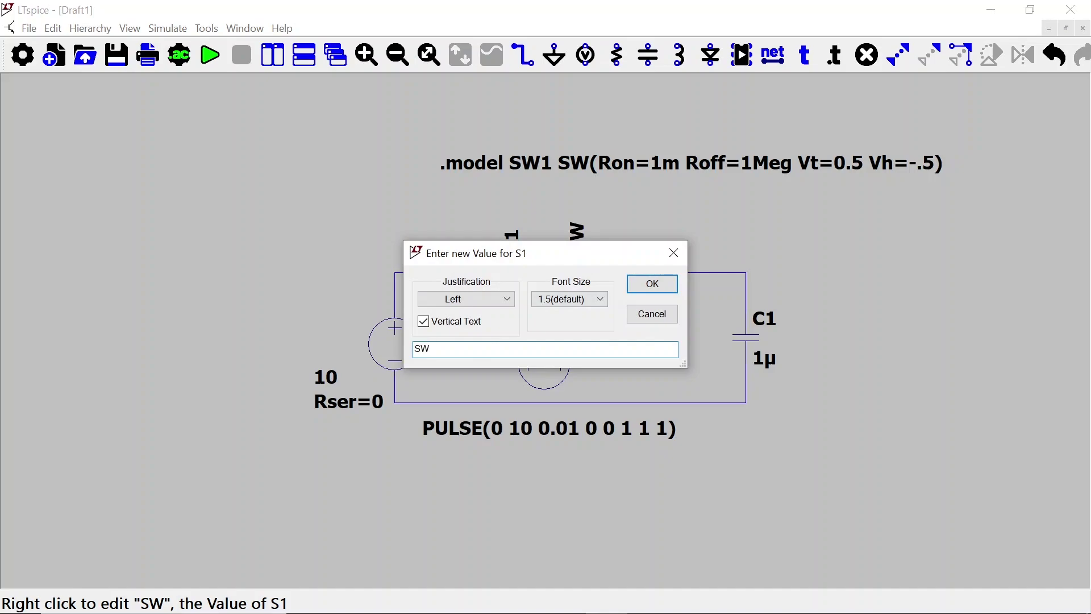
click(646, 285)
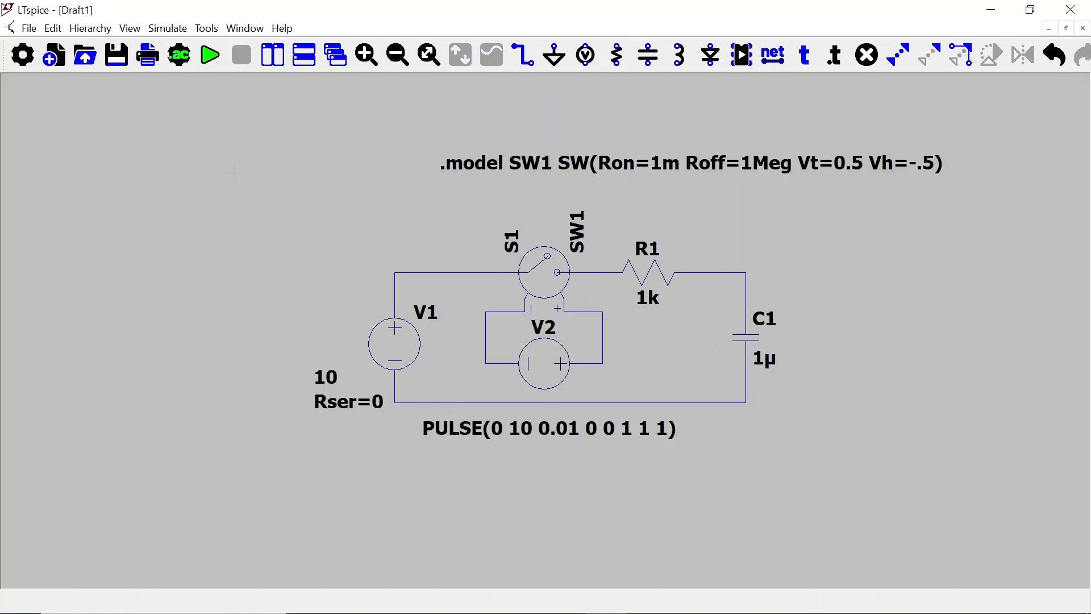
click(171, 29)
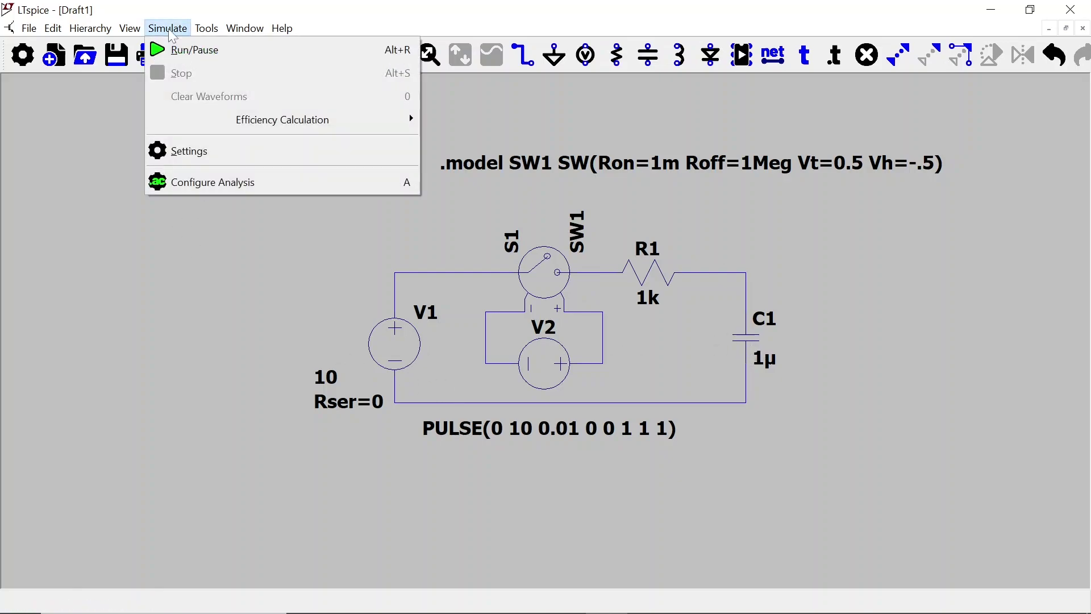
Set up a transient analysis: stop 0.05, start 0, maximum timestep 1e-7; place .tran top-left.
click(207, 185)
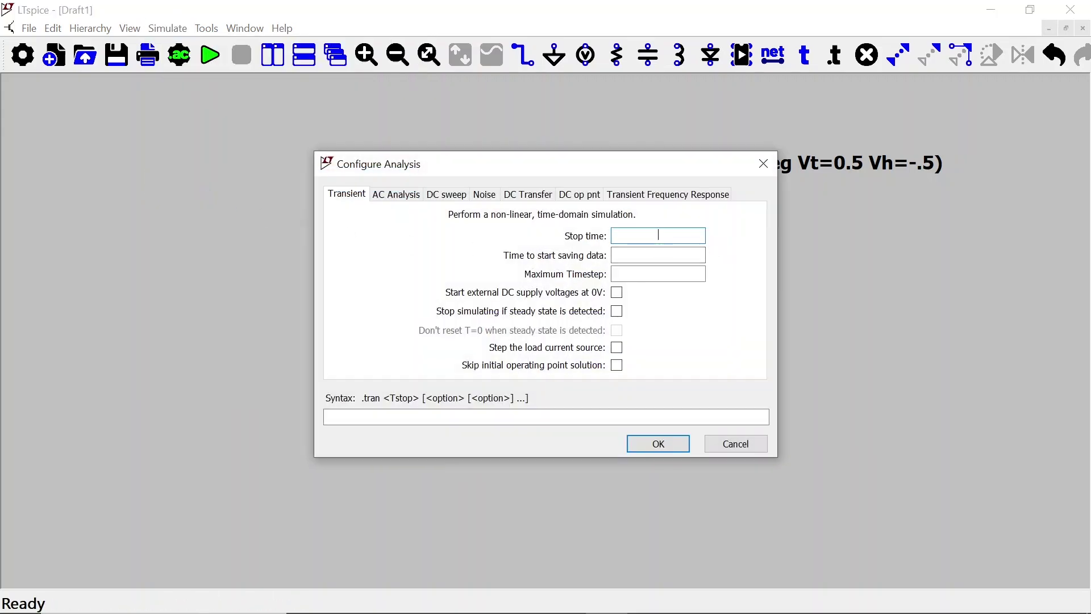
text(0.05)
click(659, 254)
text(0)
click(658, 274)
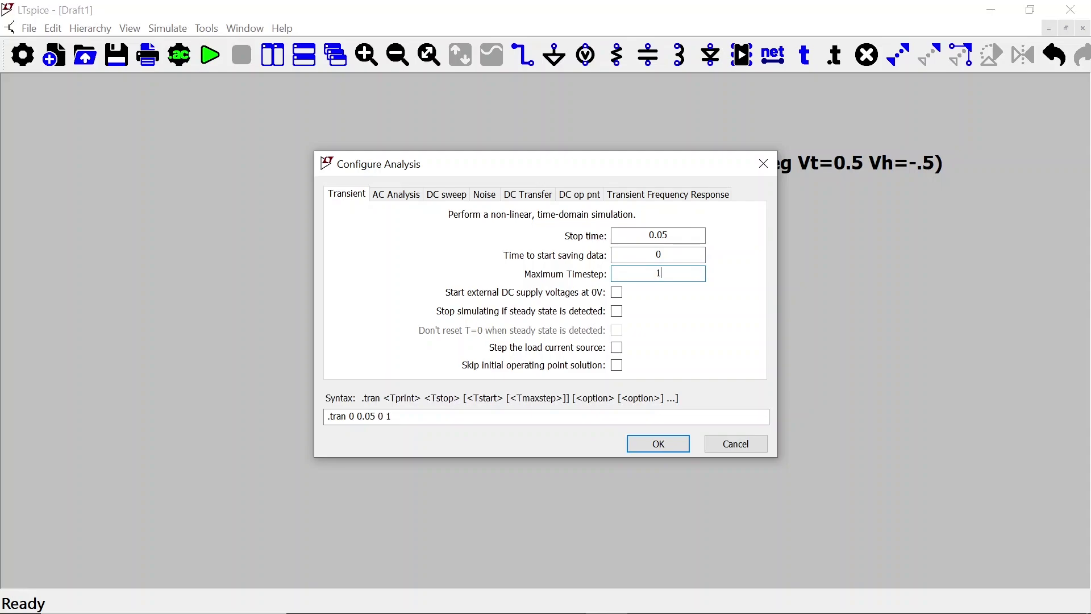
text(1e-7)
click(676, 446)
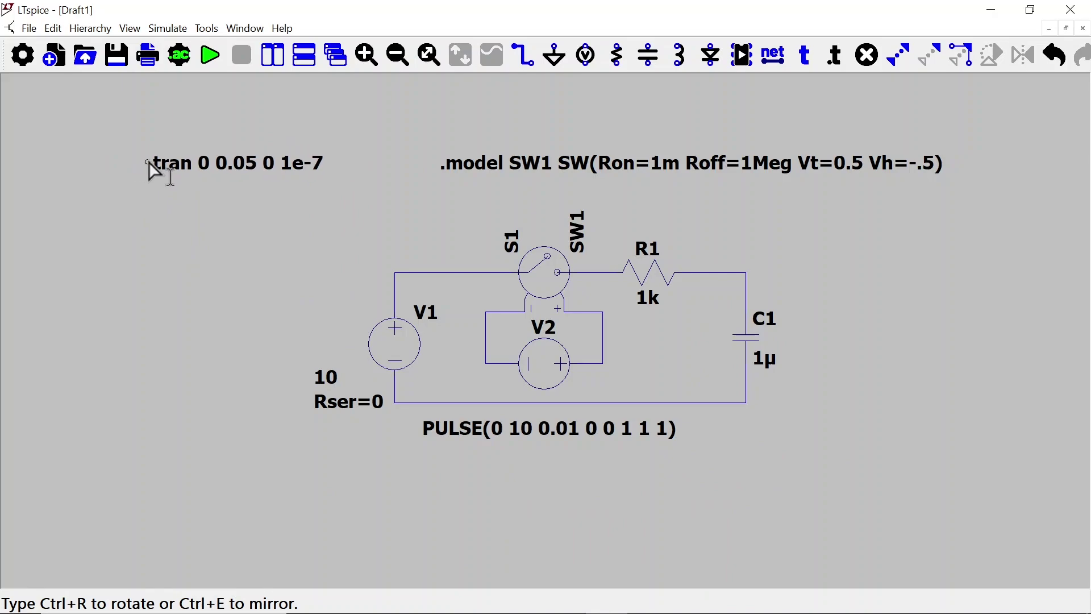
click(150, 163)
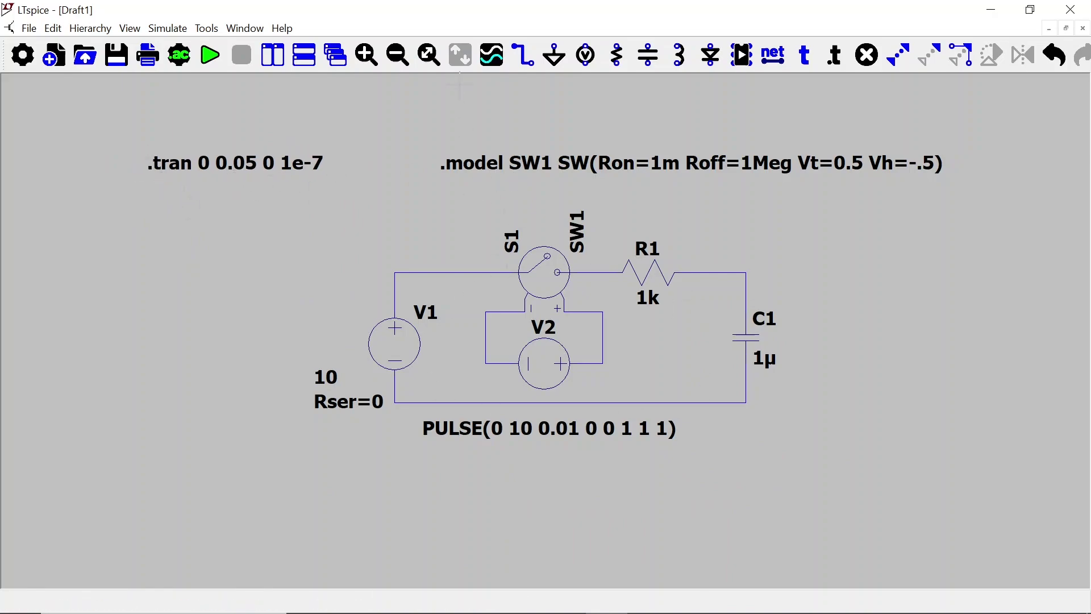
Add a ground below the circuit's bottom-left corner and fit the schematic in view.
click(554, 56)
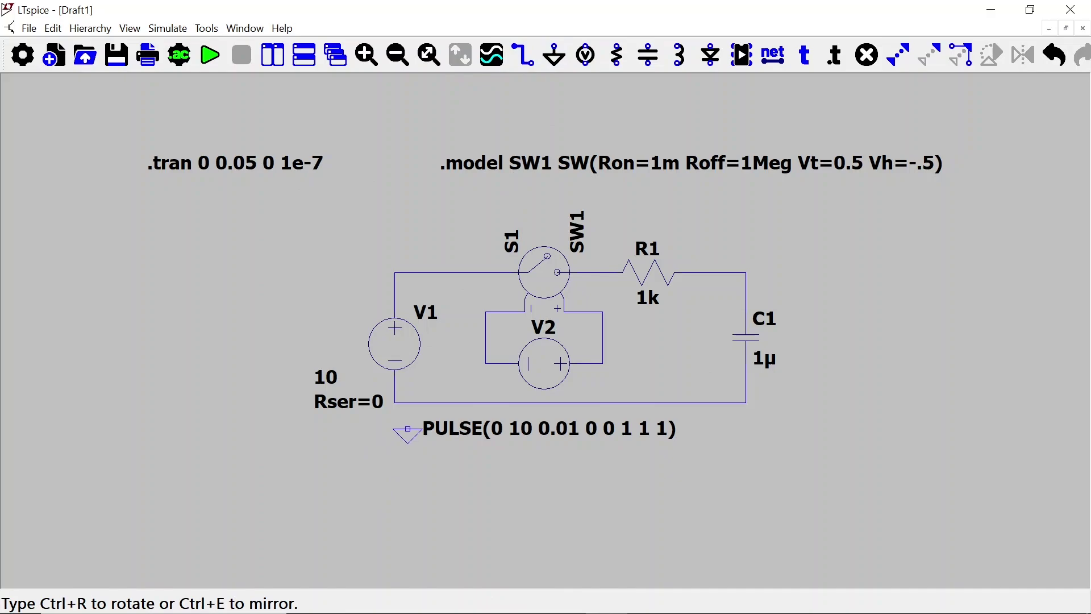
click(395, 429)
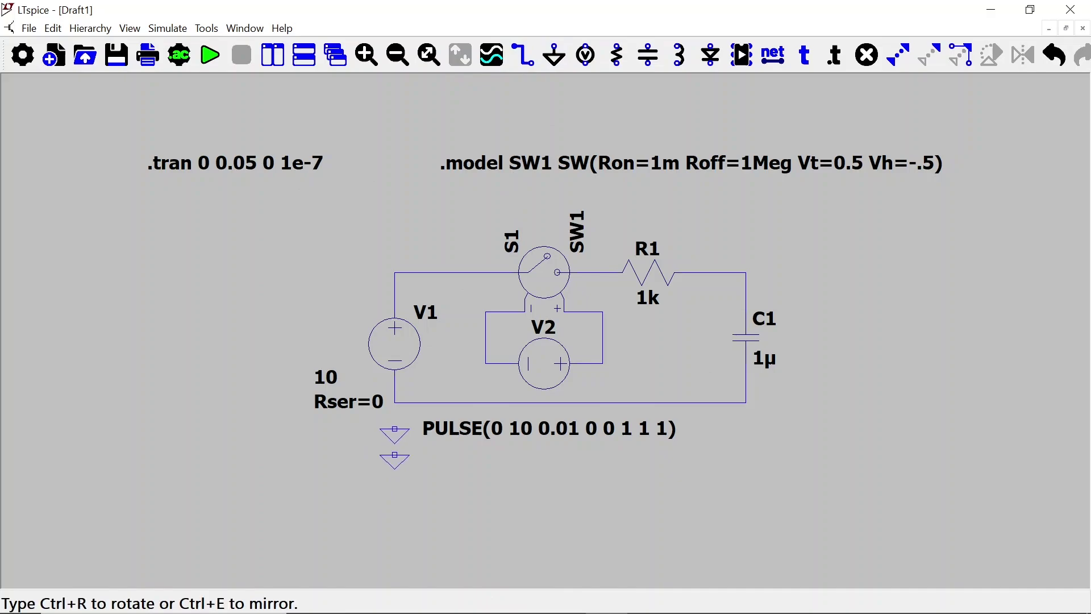
click(524, 55)
click(395, 403)
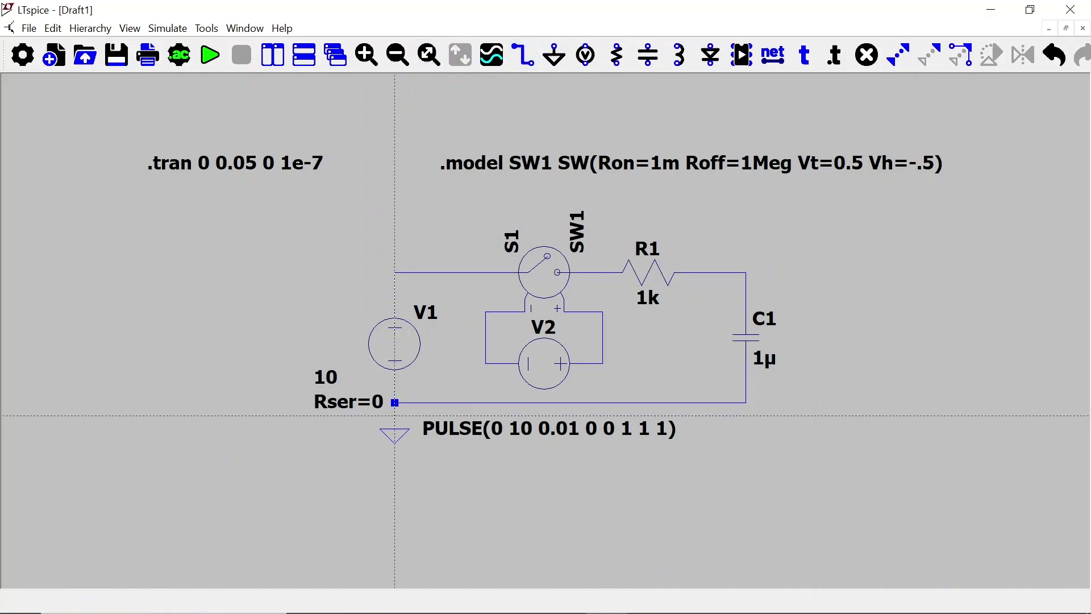
key(Escape)
key(space)
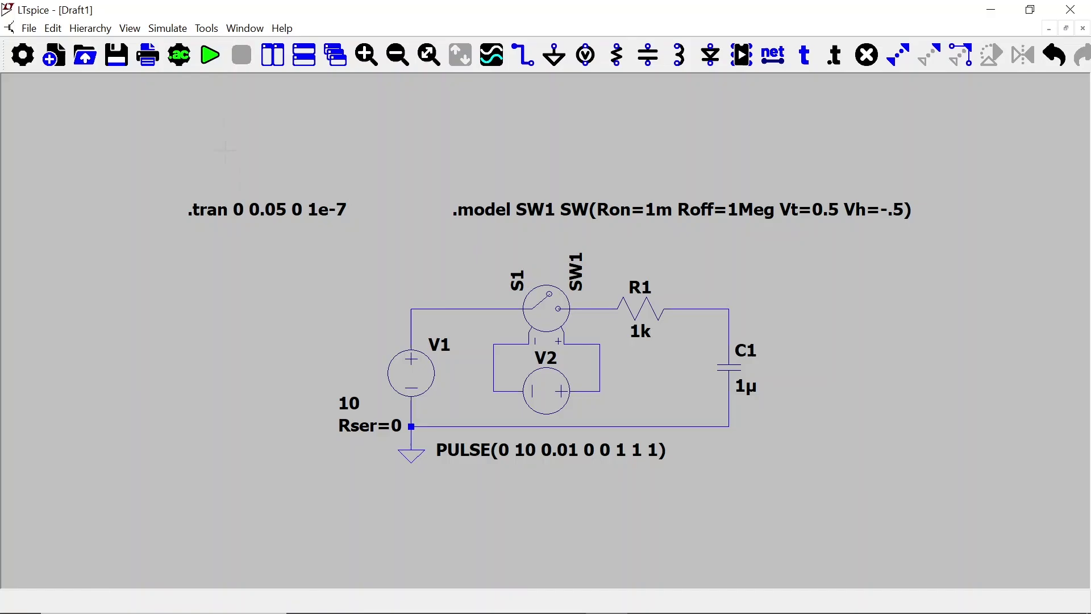
Run the transient simulation and close the empty waveform window.
click(210, 55)
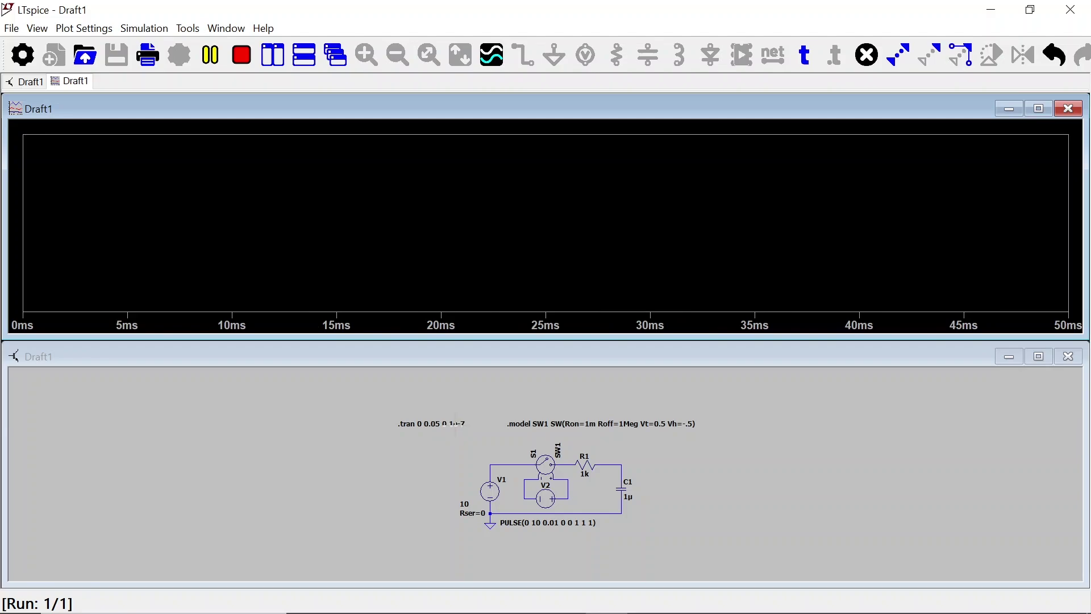
click(455, 431)
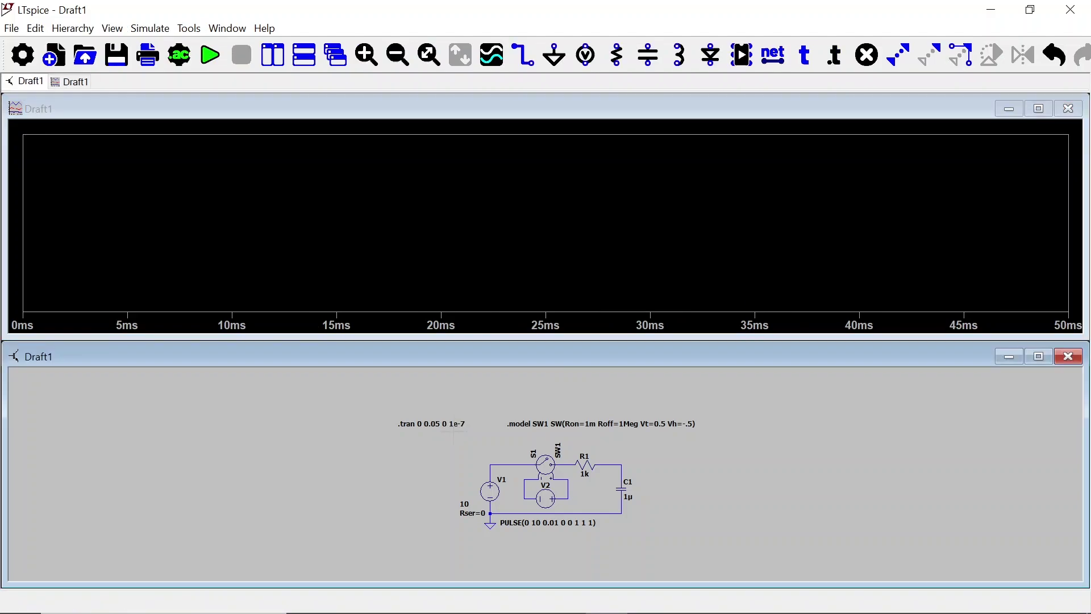
click(1068, 108)
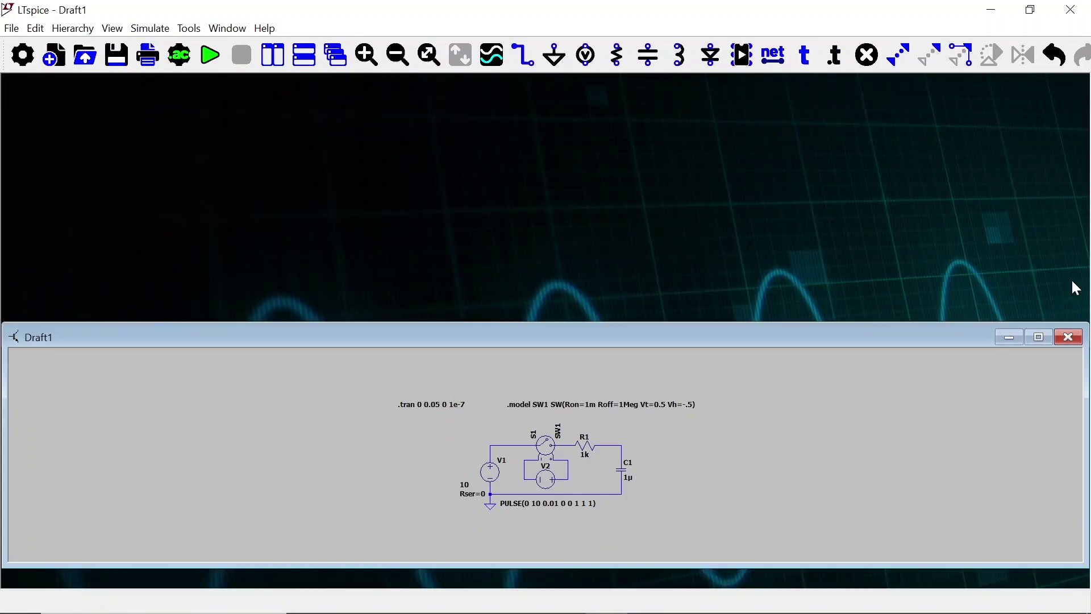
Change the transient maximum timestep to 1e-6 and rerun the simulation.
click(1049, 339)
click(167, 29)
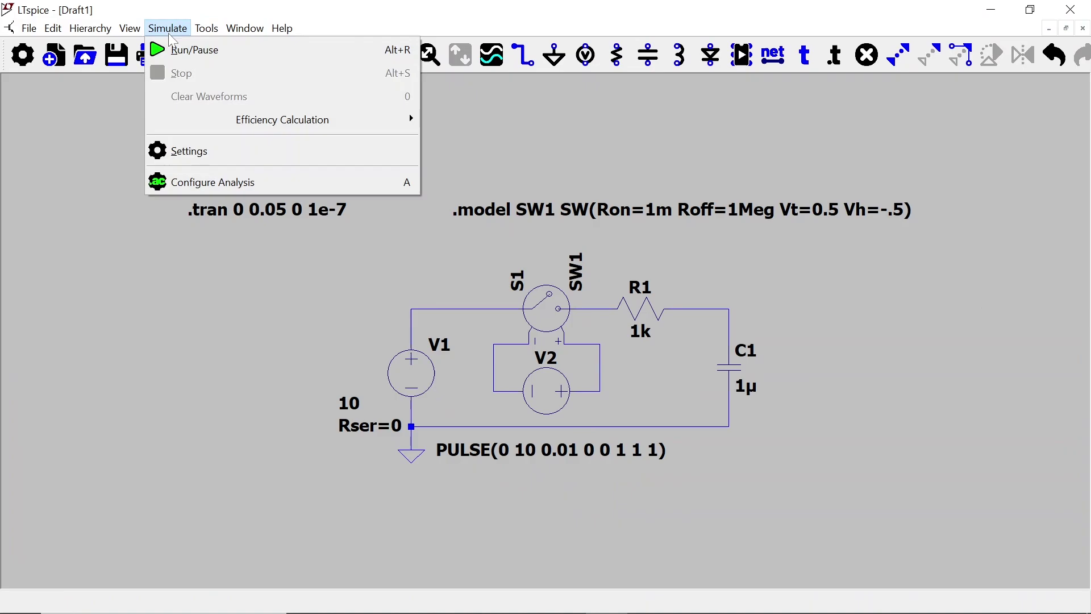
click(220, 183)
double_click(664, 274)
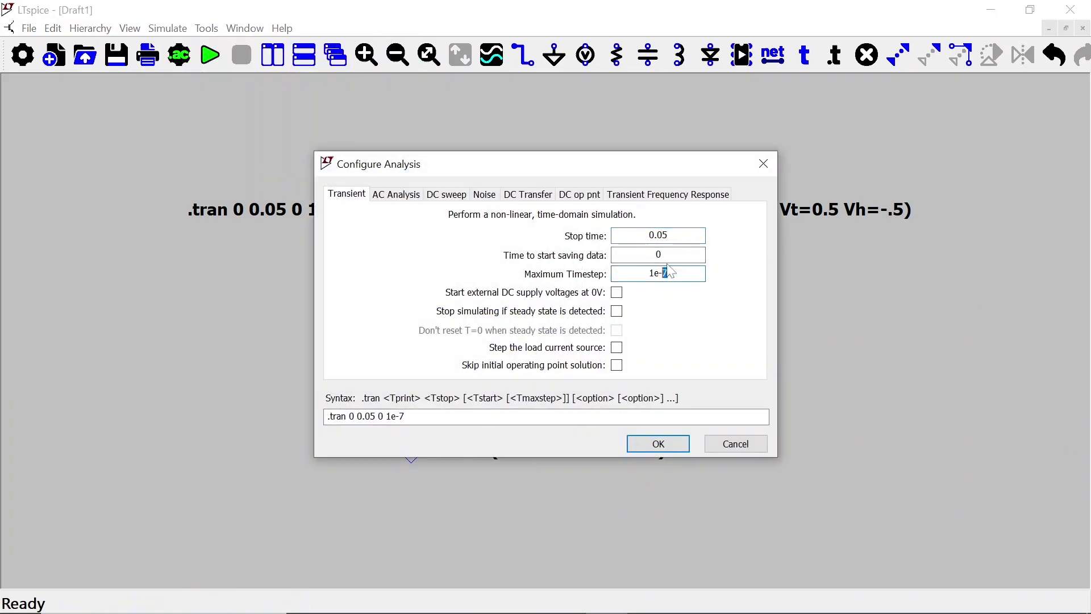
text(6)
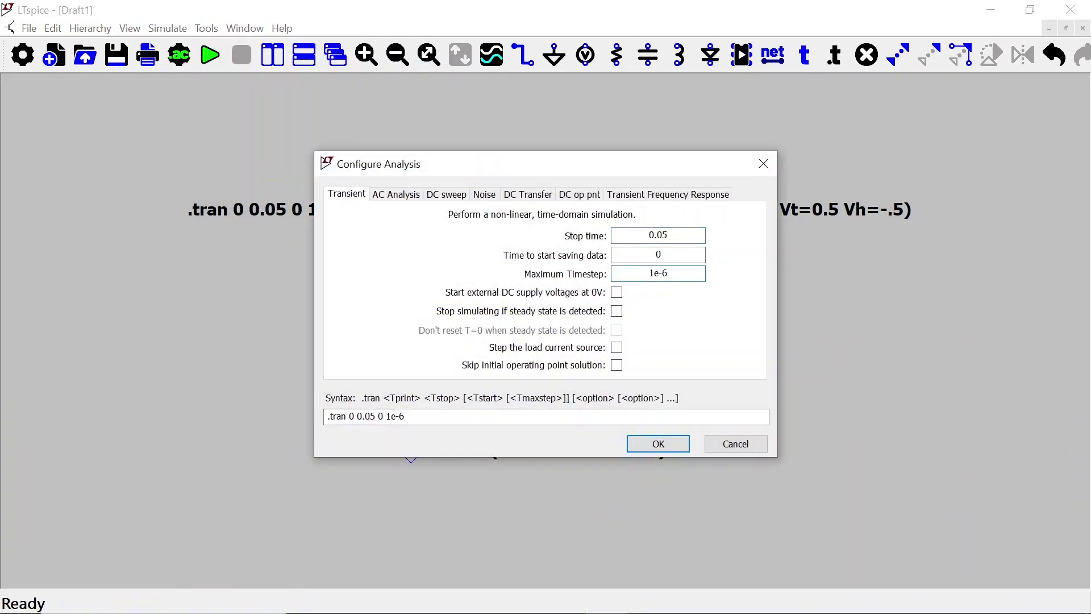
click(658, 446)
click(210, 55)
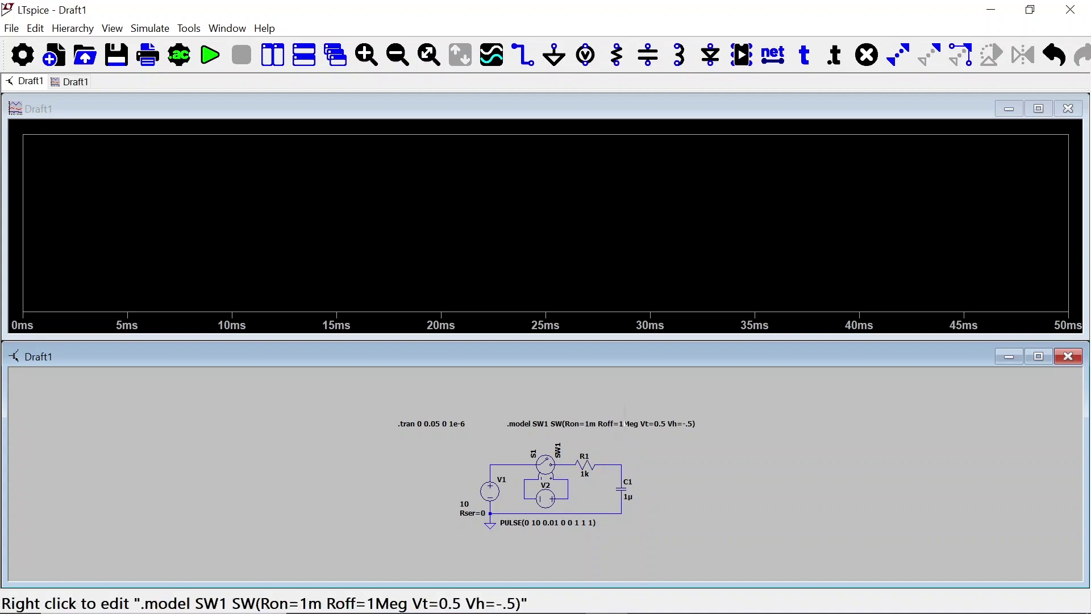
Probe the R1–C1 node for V(n003) and the voltage across R1, V(n002,n003).
click(612, 462)
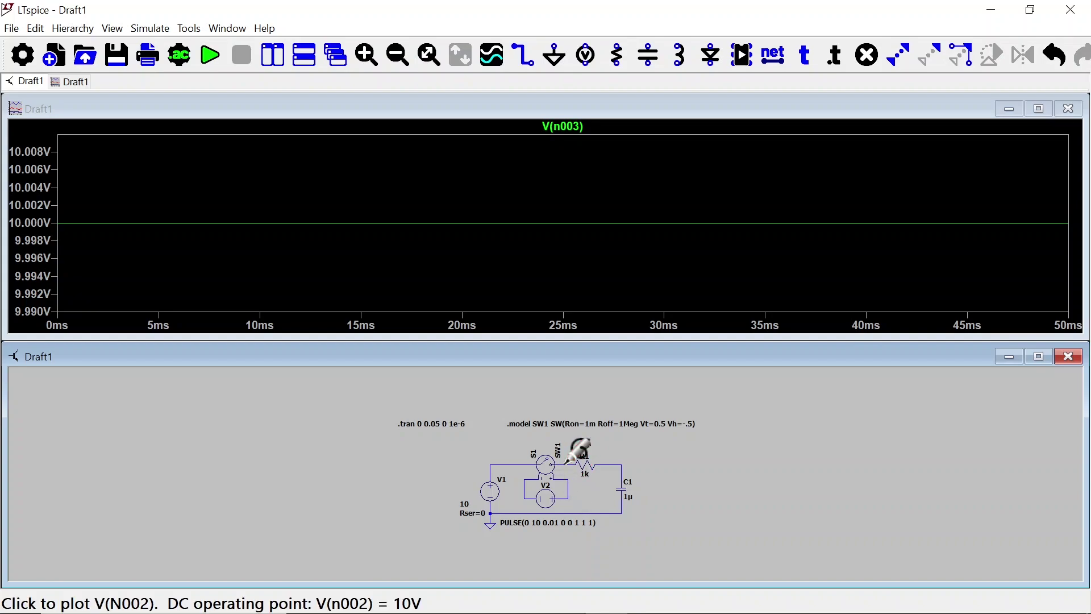
drag(567, 463, 607, 463)
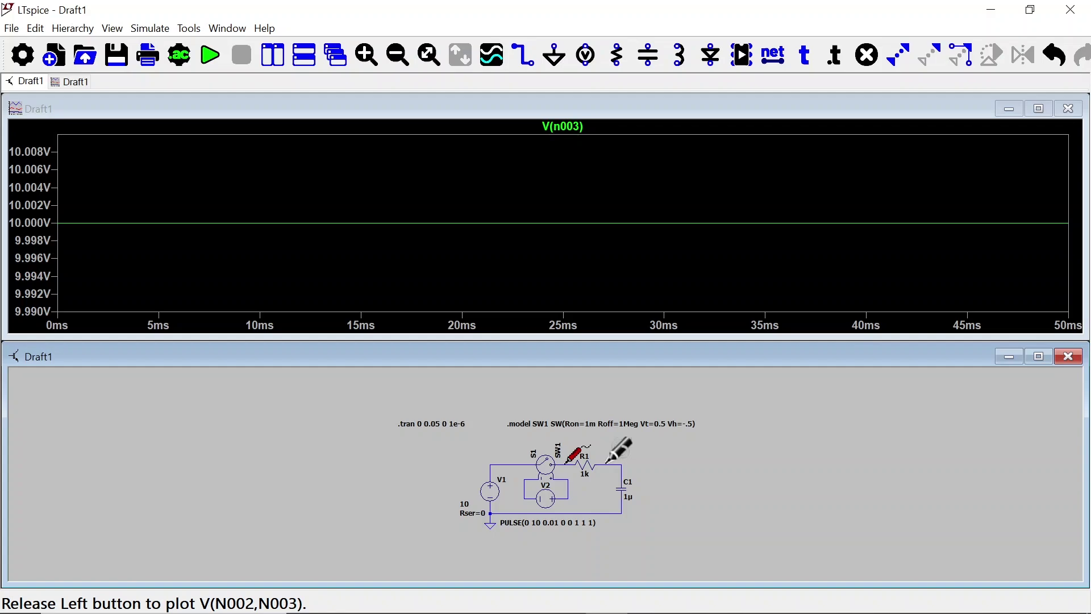
drag(606, 463, 607, 463)
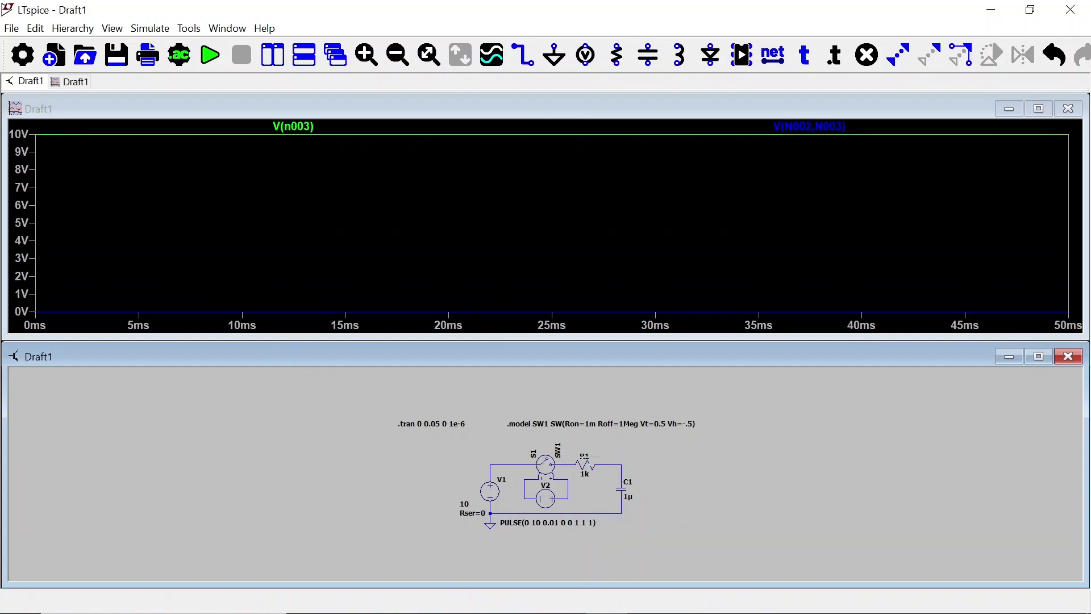
Delete the V(N002,N003) trace from the waveform pane and fit the schematic in view.
click(735, 246)
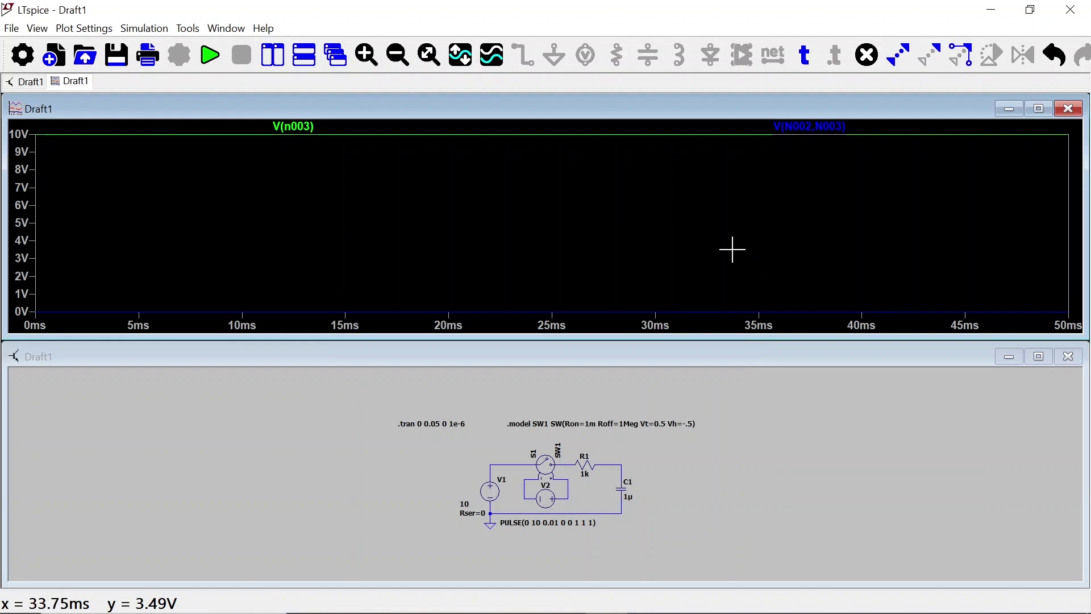
right_click(809, 125)
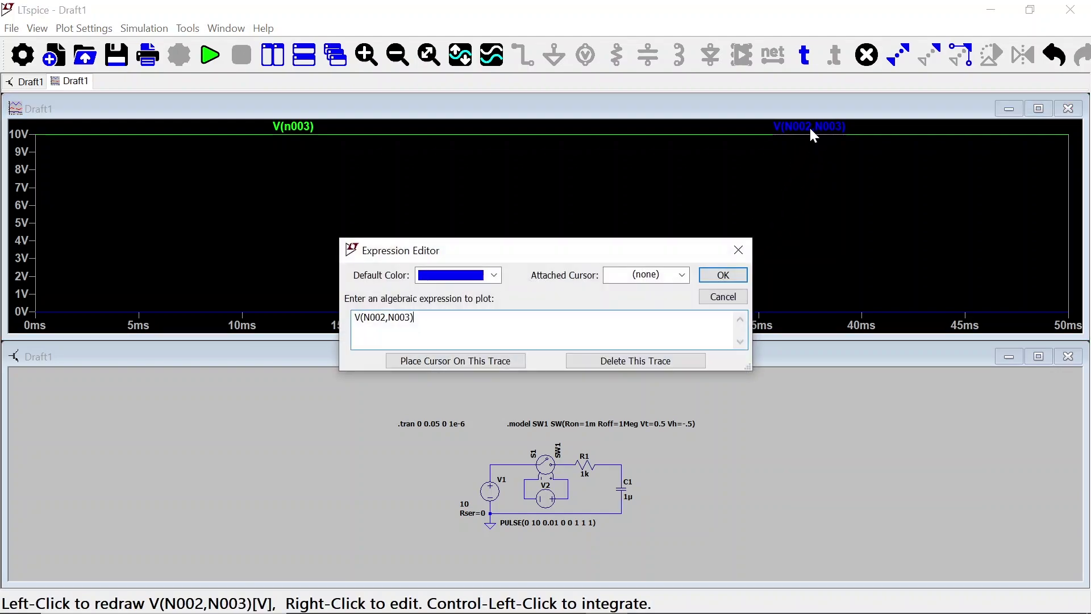
click(645, 362)
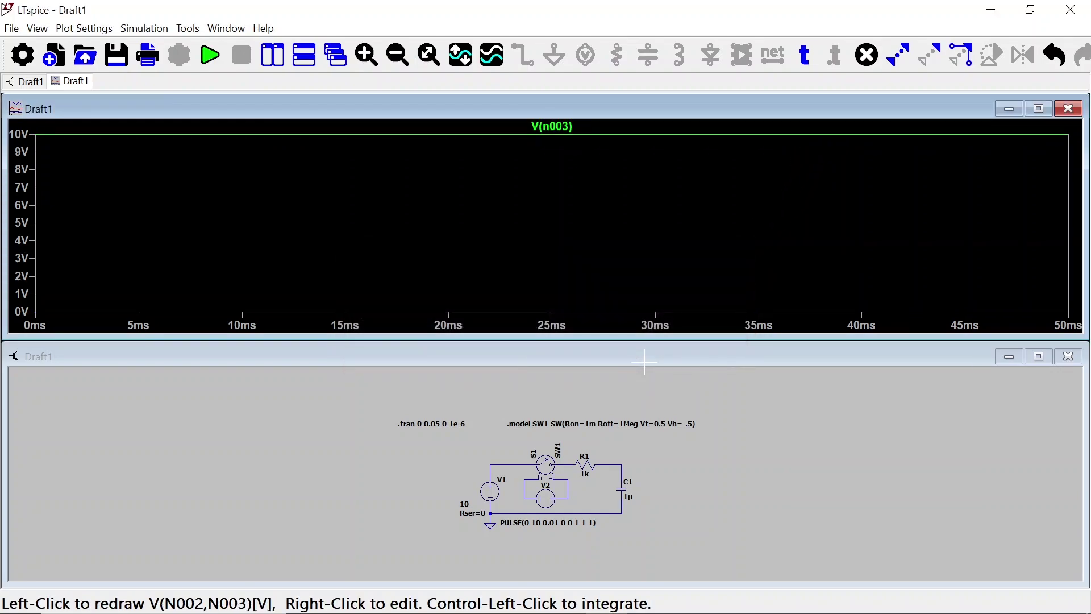
click(626, 409)
click(430, 55)
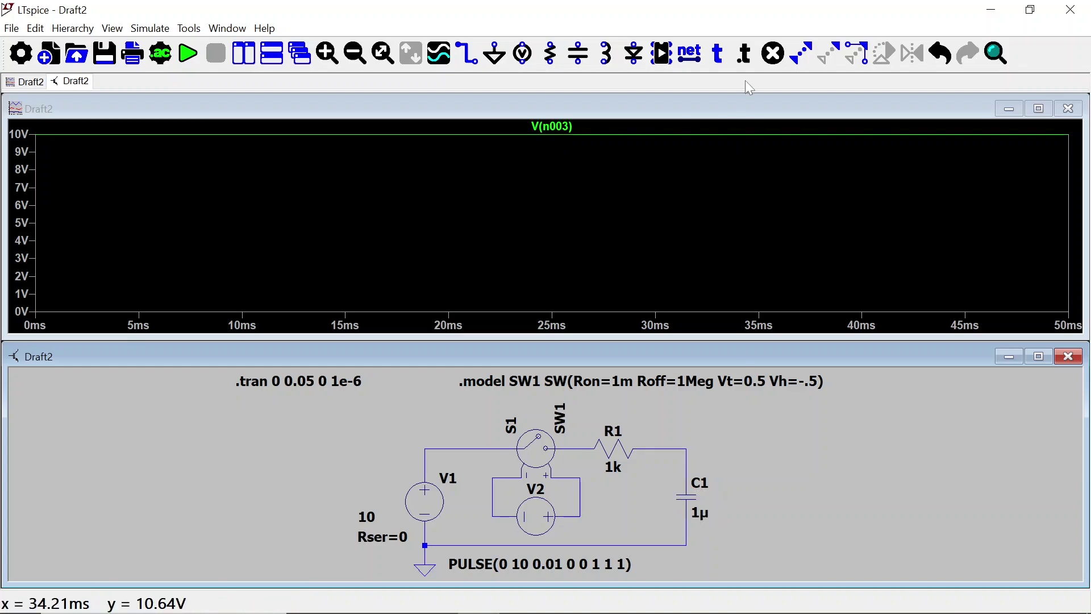
Start a new SPICE directive to hold .ic v(n003)=0.
click(744, 54)
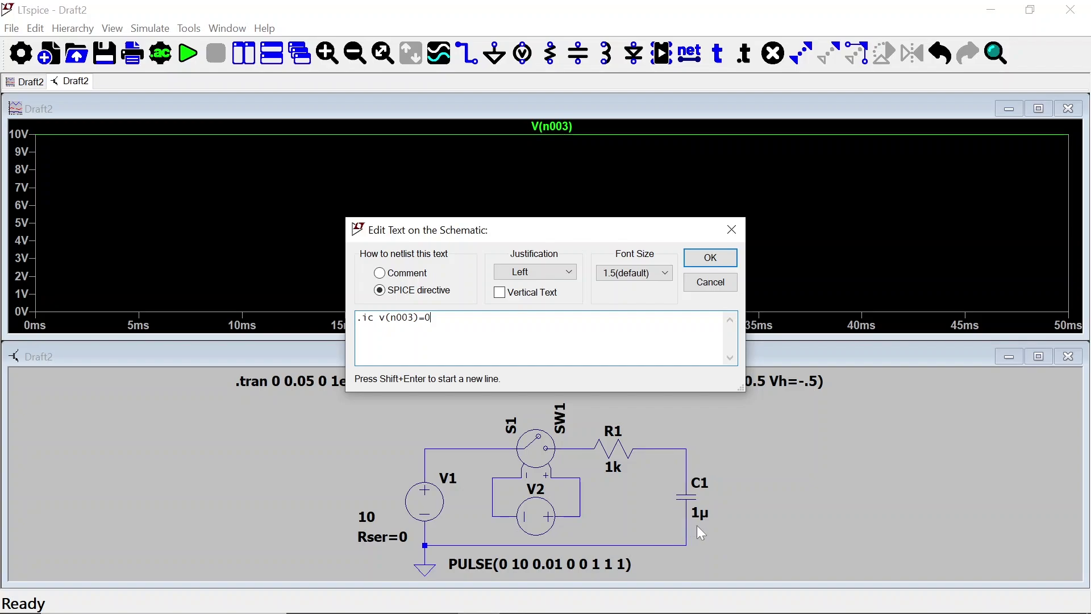
Place the .ic v(n003)=0 directive right of C1 and rerun the simulation.
click(711, 257)
click(721, 432)
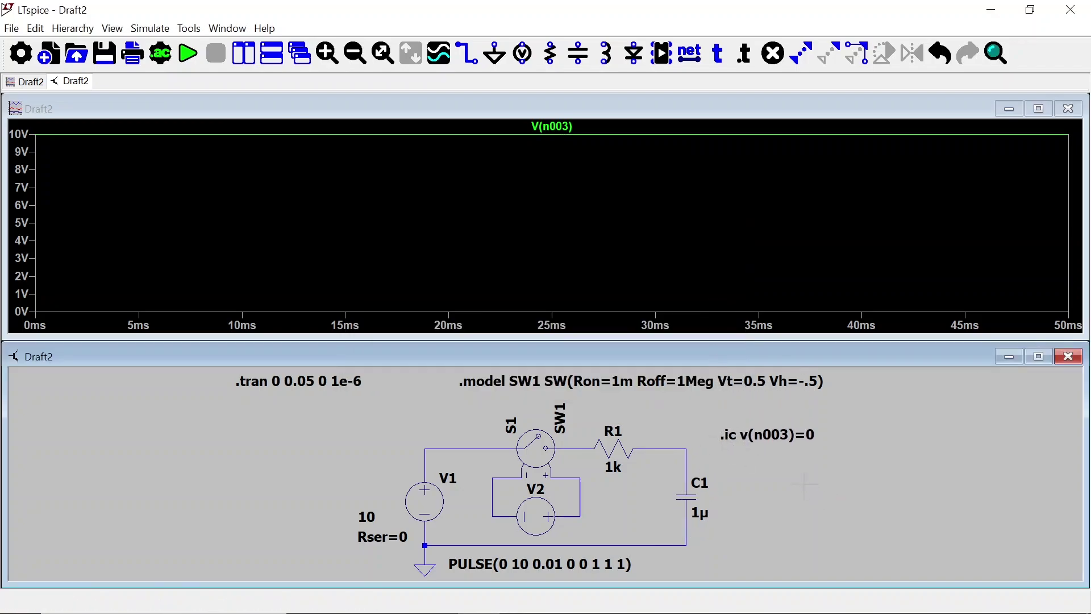
click(188, 54)
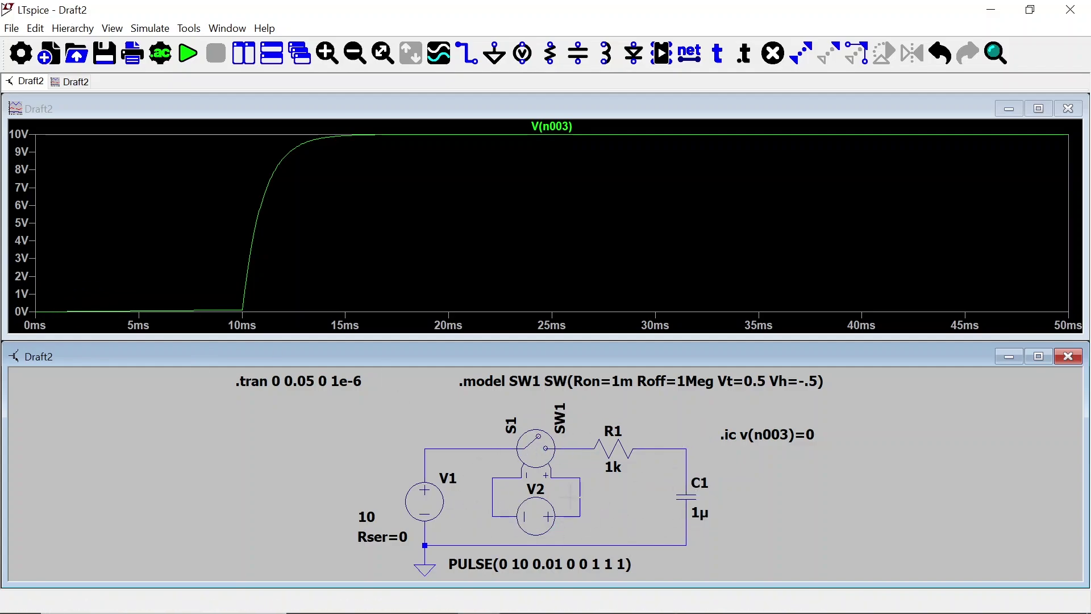
Edit the switch .model line from Roff=1 to Roff=100Meg, then rerun the simulation.
right_click(688, 387)
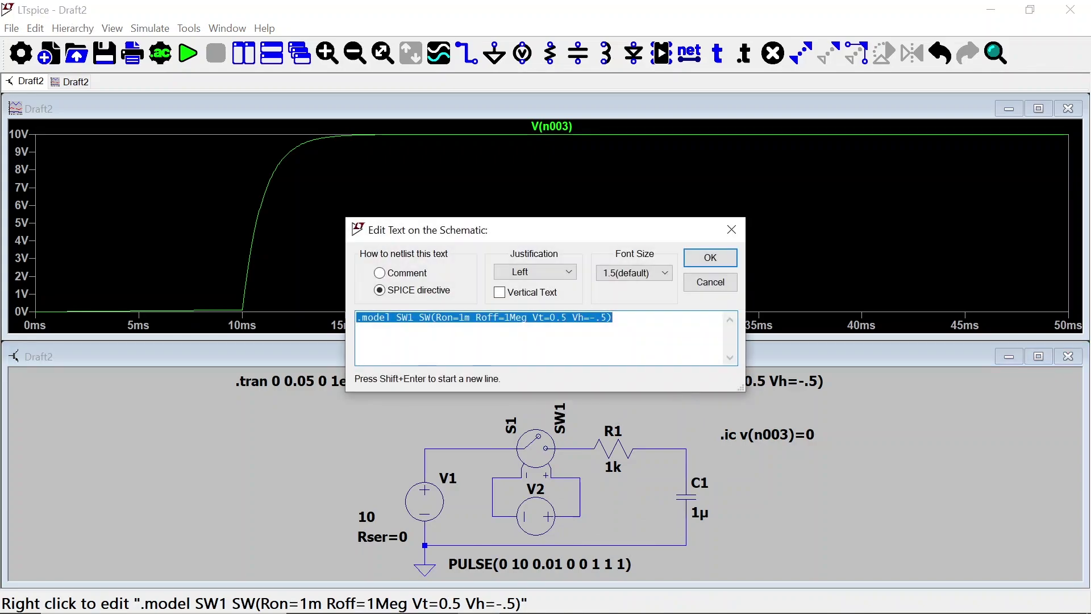
click(509, 317)
text(00)
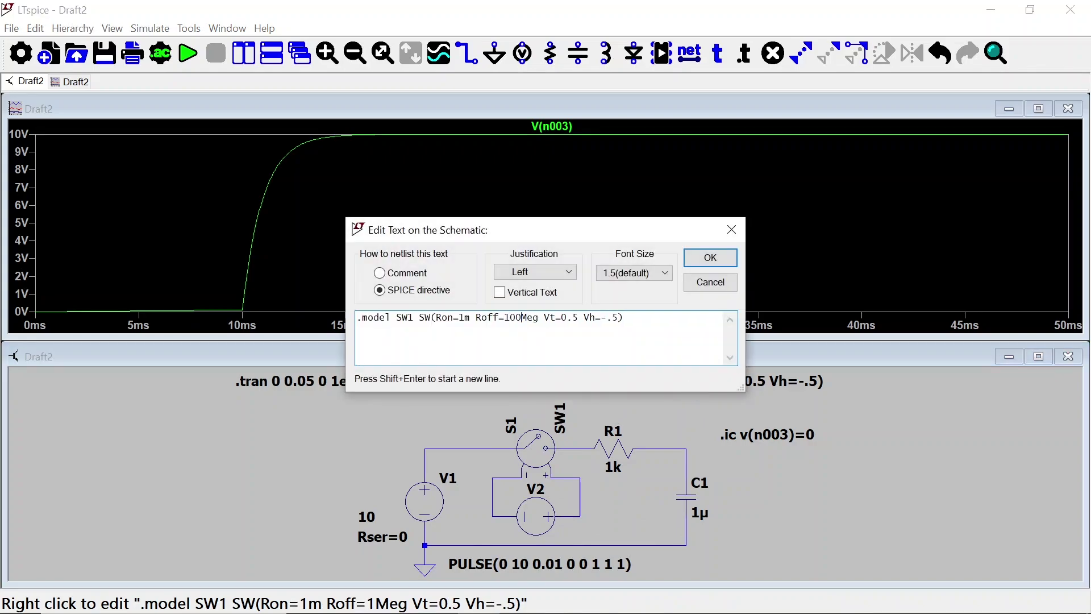
click(717, 257)
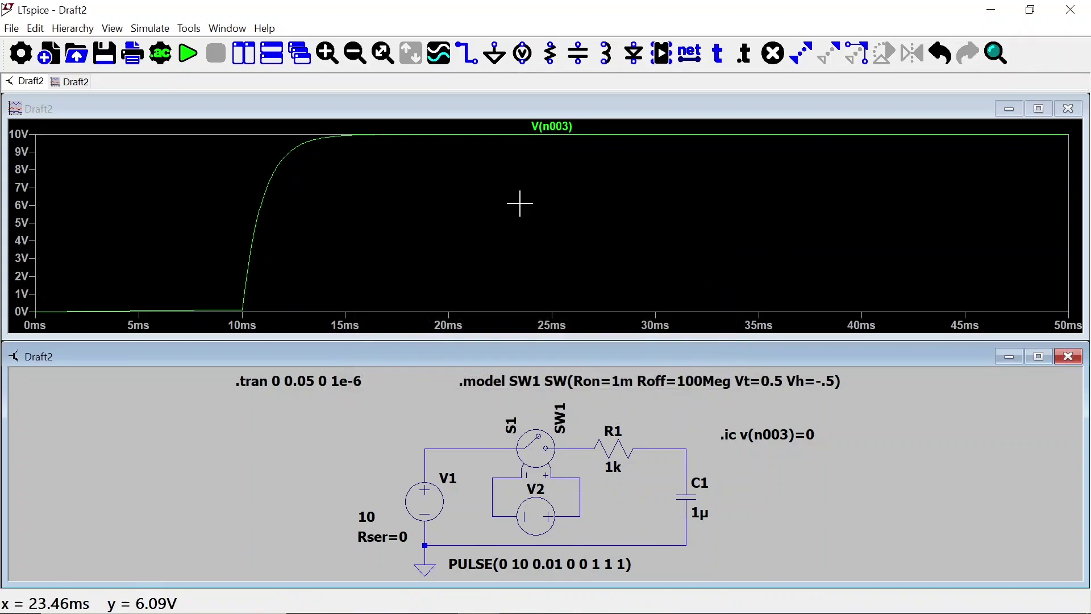
click(188, 53)
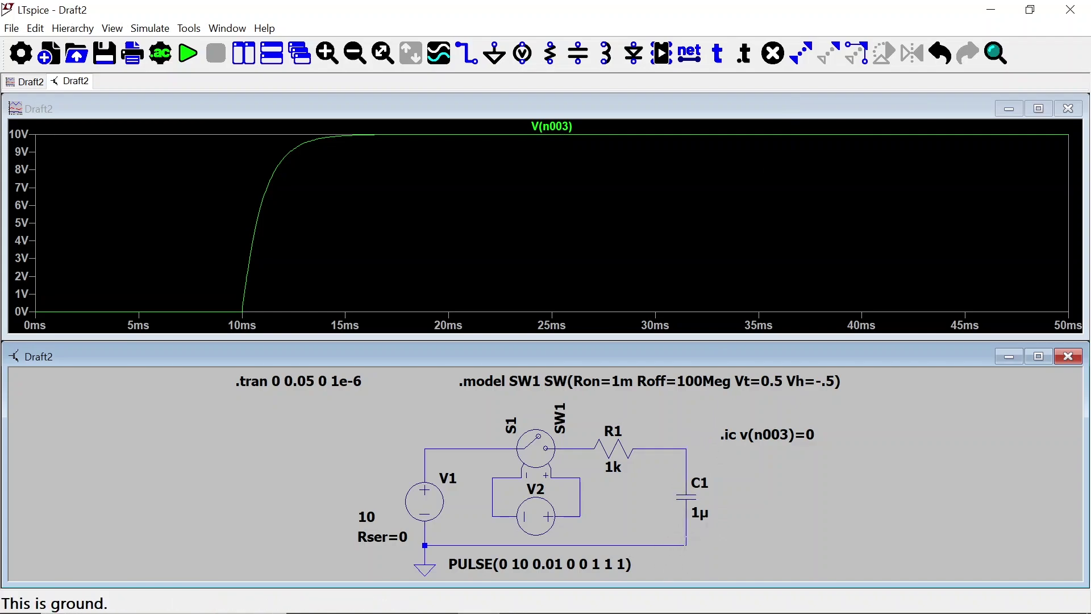
Place a horizontal resistor R2 beside the circuit and set its value to 100.
click(552, 57)
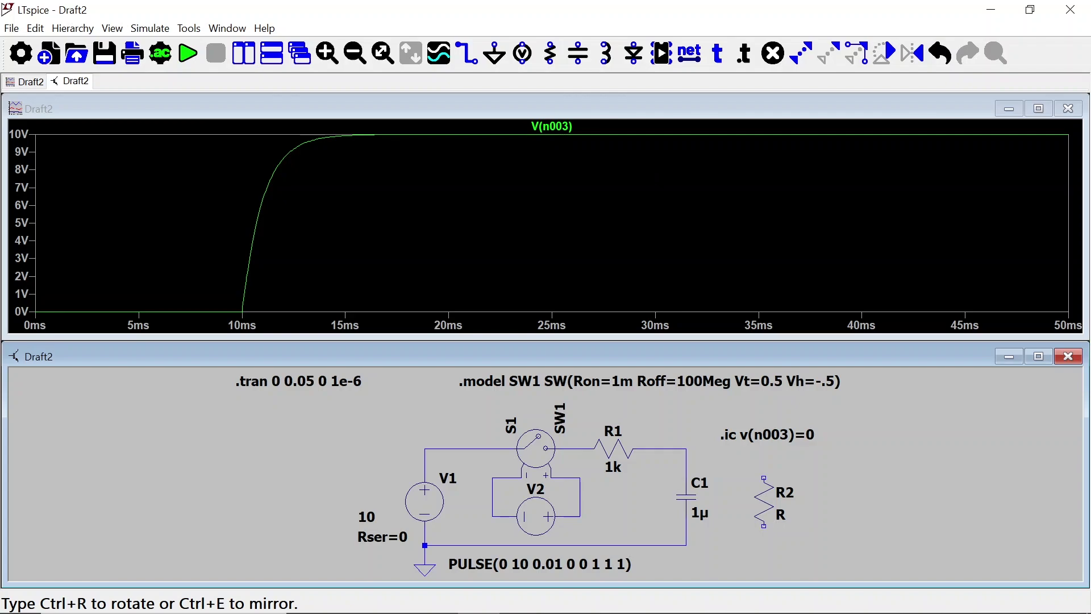
key(ctrl+r)
click(769, 506)
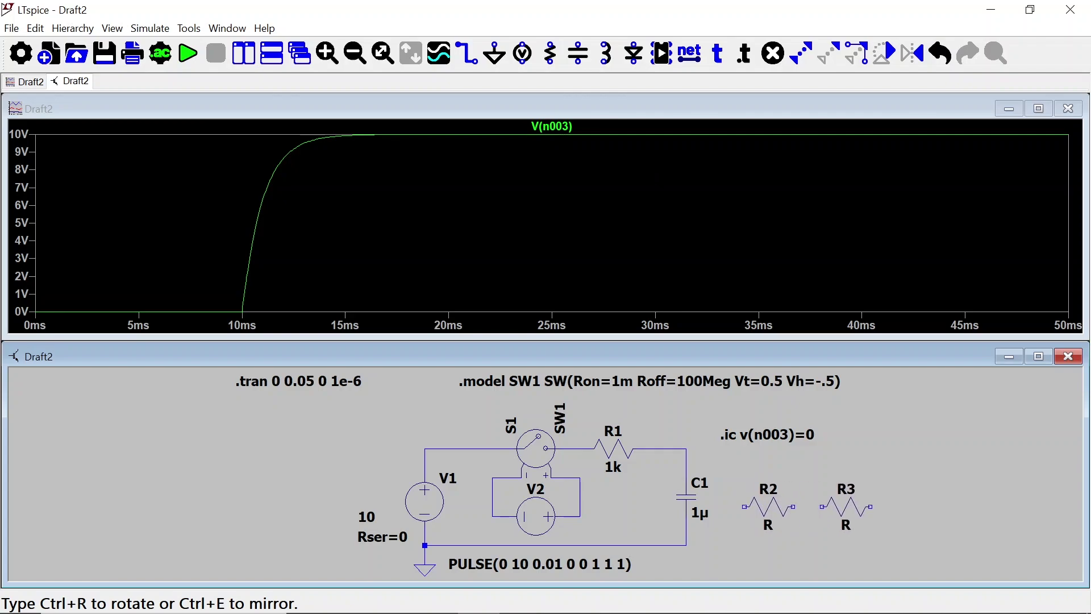
key(Escape)
right_click(768, 527)
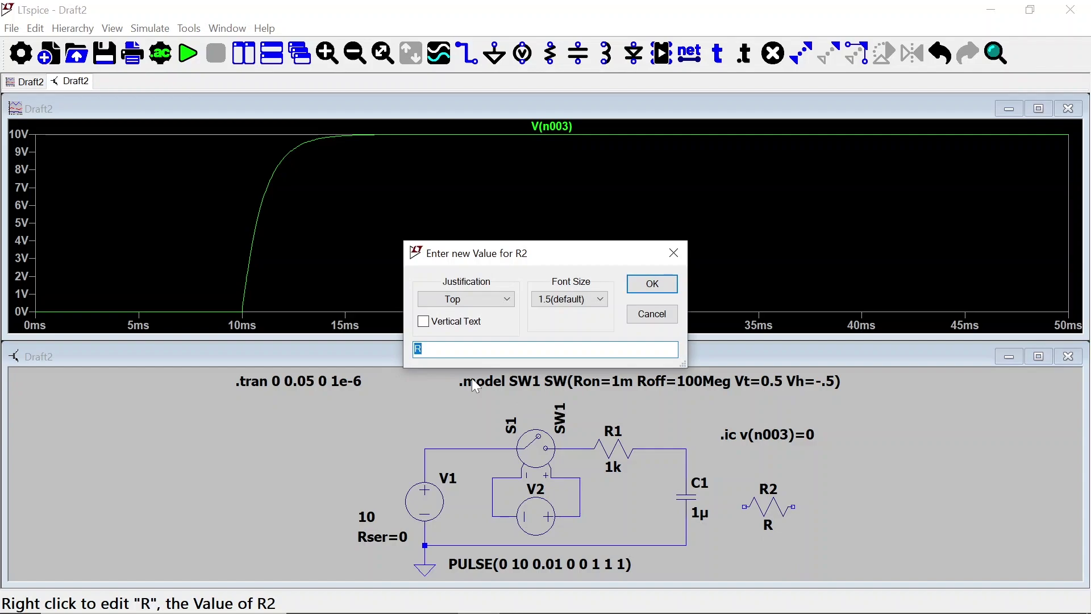
text(100)
click(652, 283)
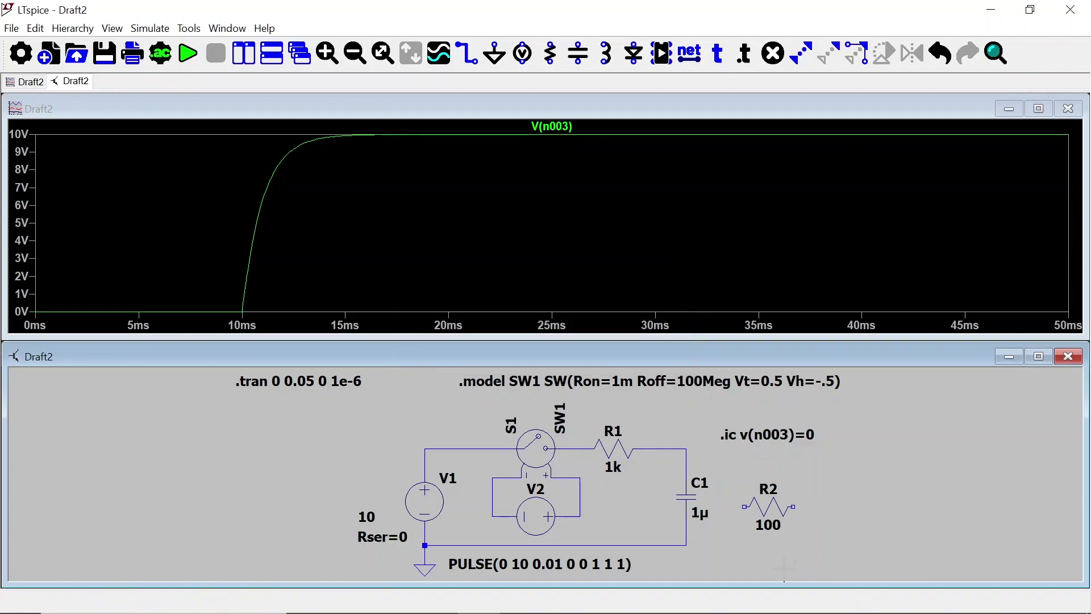
Move R2 onto the bottom wire between the source and C1.
click(835, 56)
click(768, 507)
key(Escape)
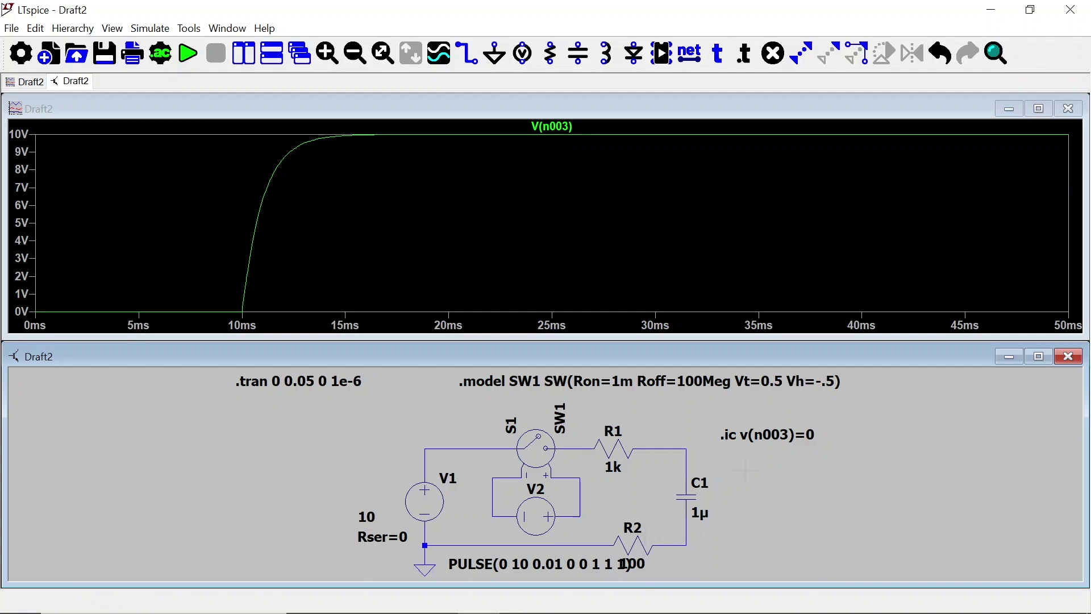
Replace the .ic v(n003)=0 directive with IC=0 on capacitor C1 and rerun the transient.
click(767, 63)
click(774, 437)
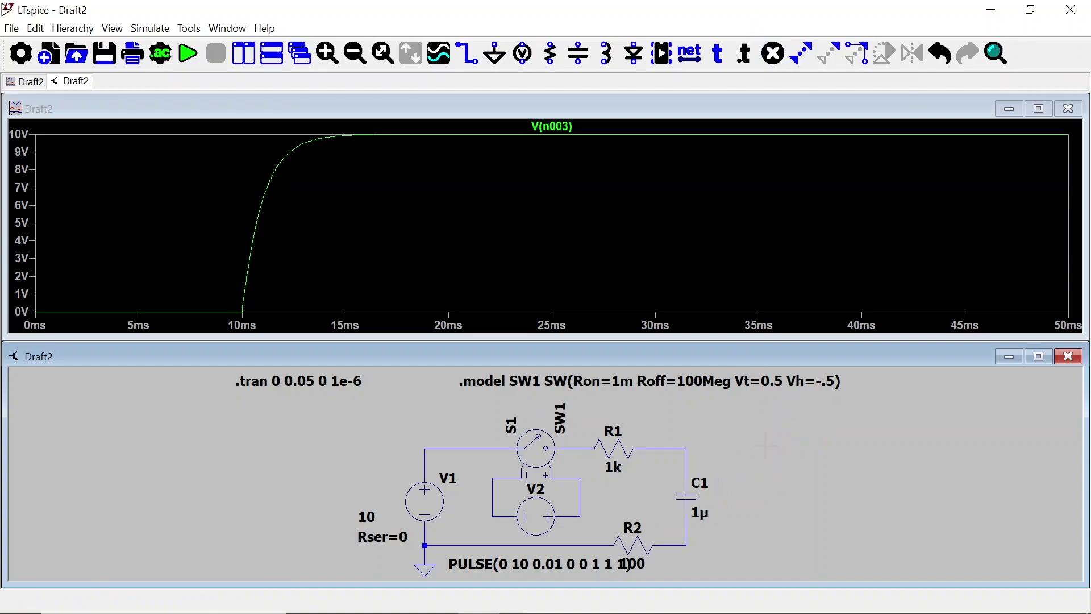
right_click(688, 500)
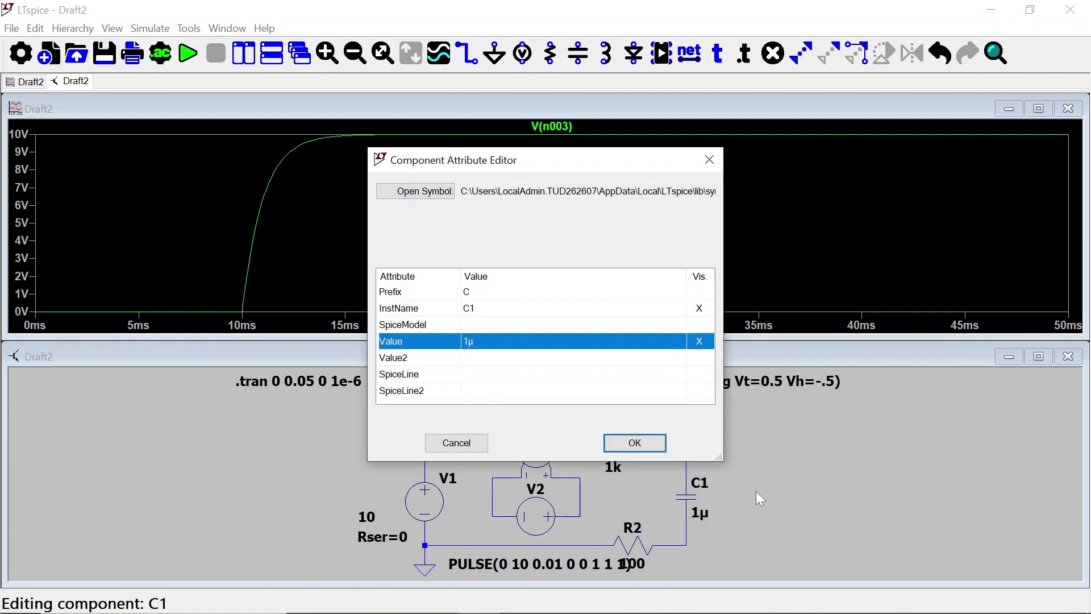
click(470, 391)
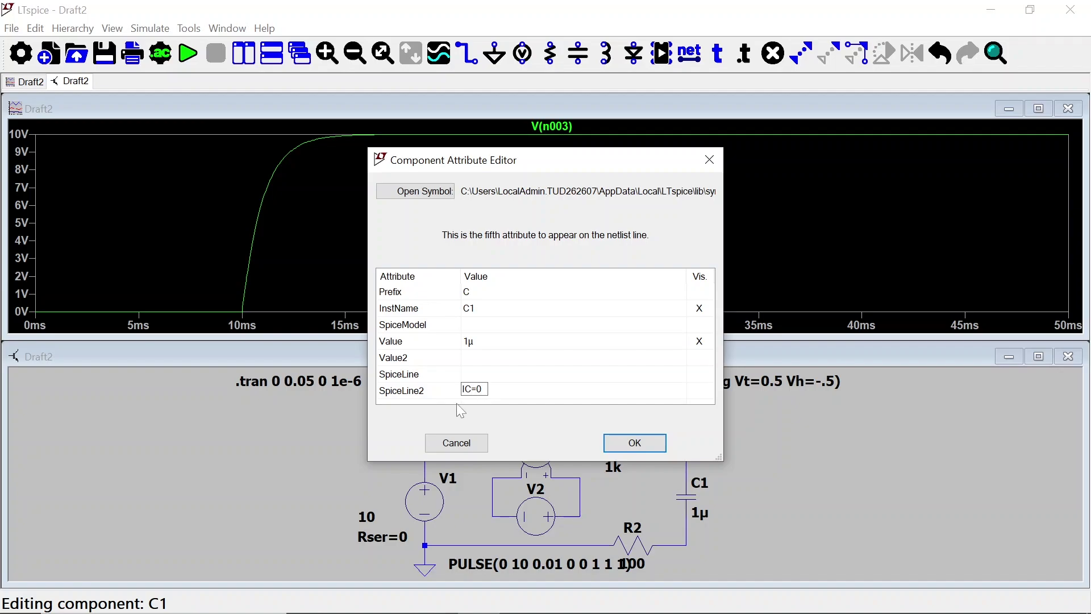
click(631, 442)
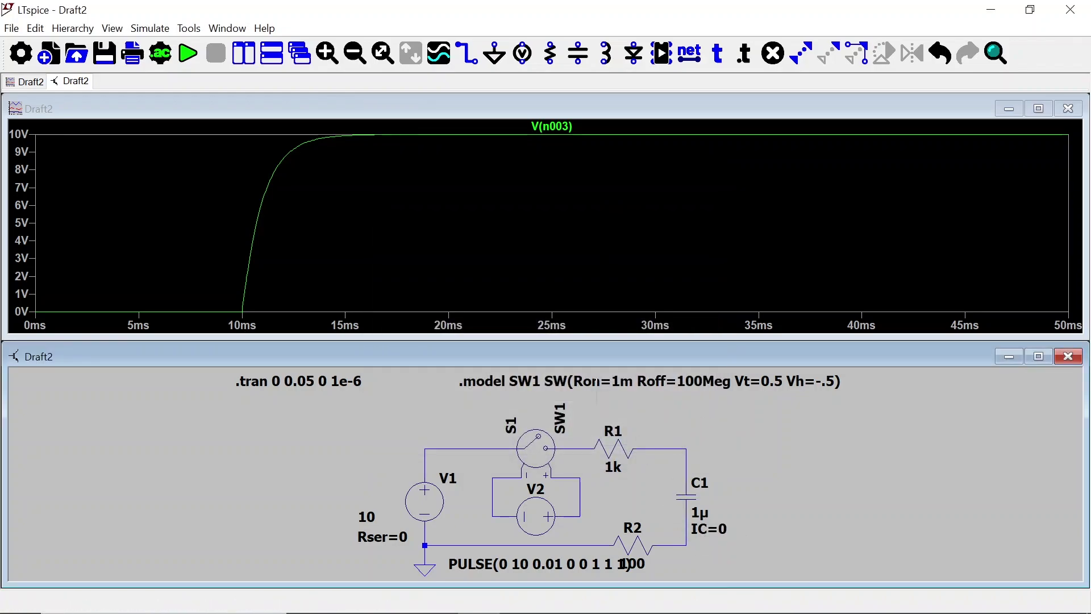
click(189, 56)
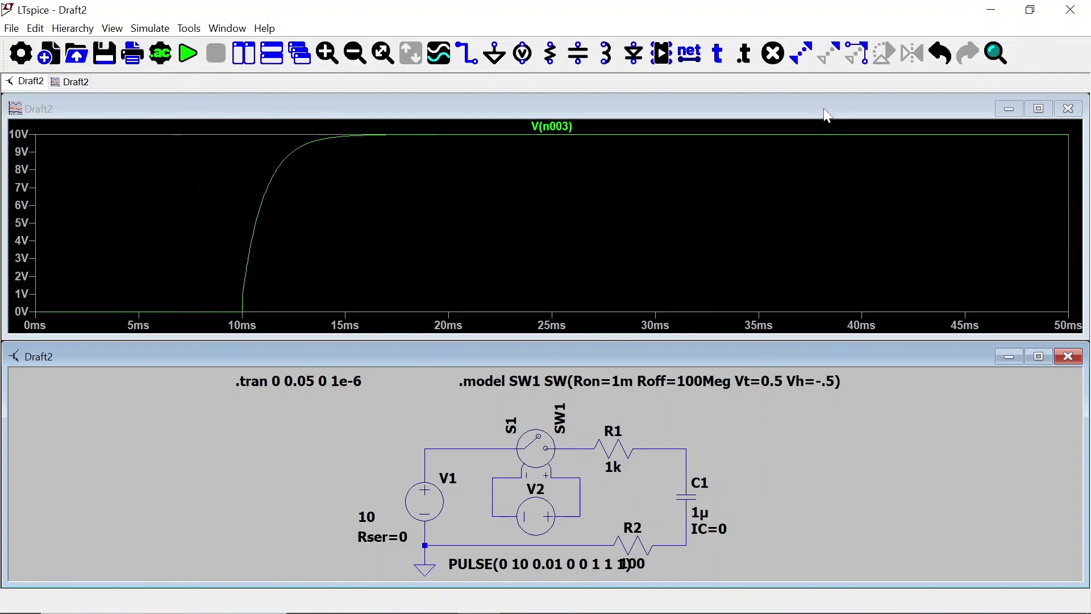
Delete R2, wire its open end directly to C1's bottom terminal, and rerun.
click(630, 547)
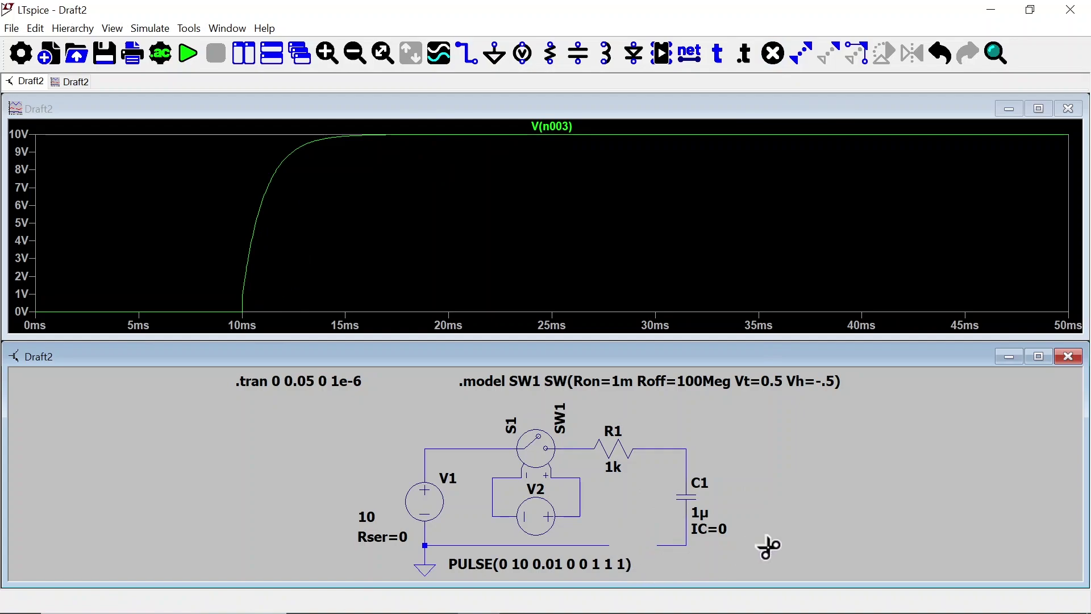
click(467, 53)
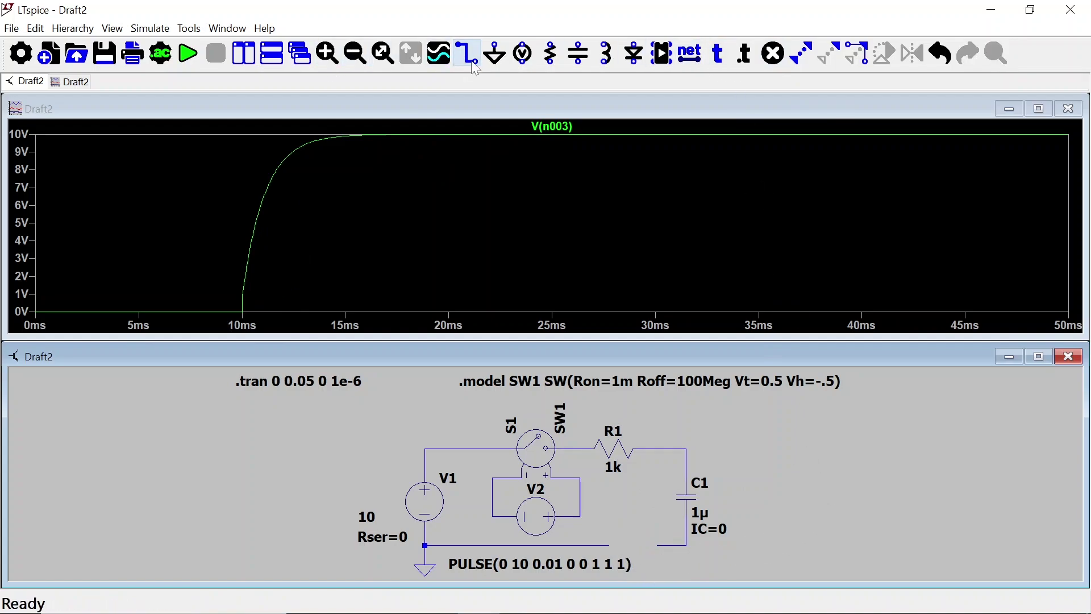
click(609, 537)
click(687, 537)
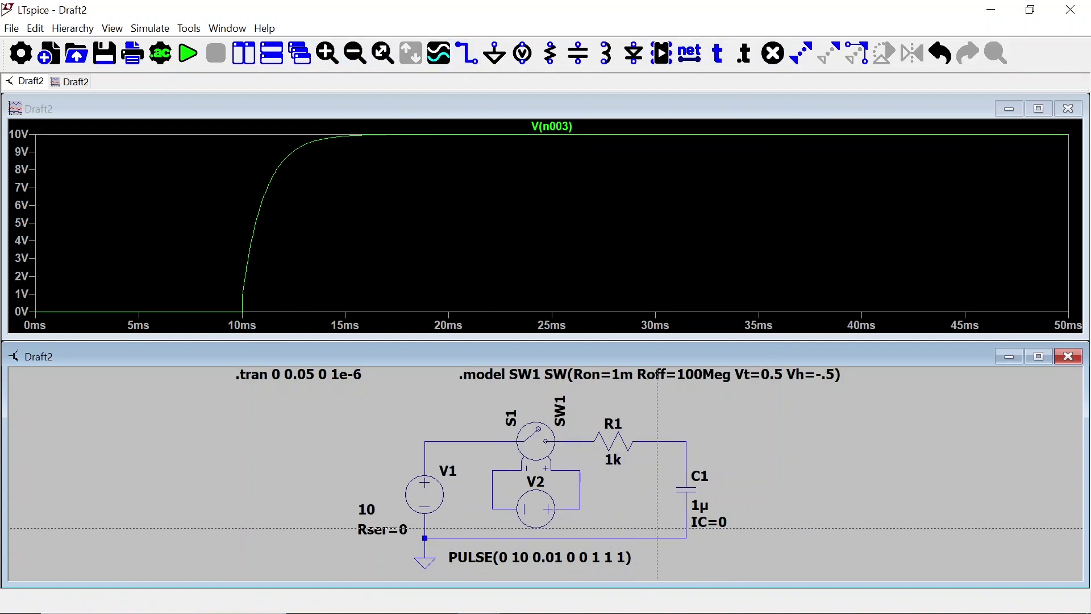
key(Escape)
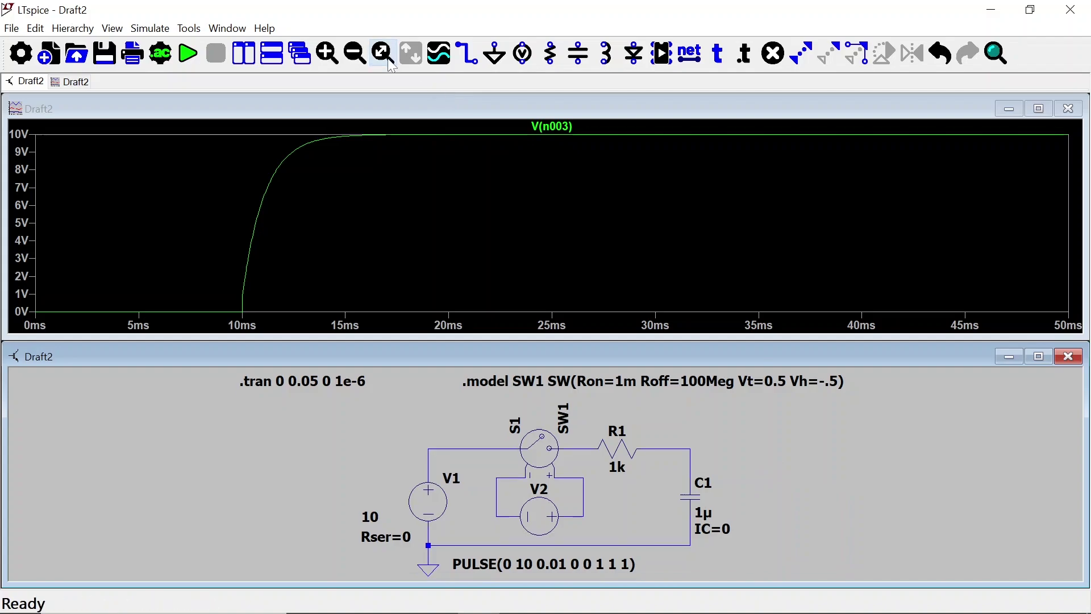
click(188, 57)
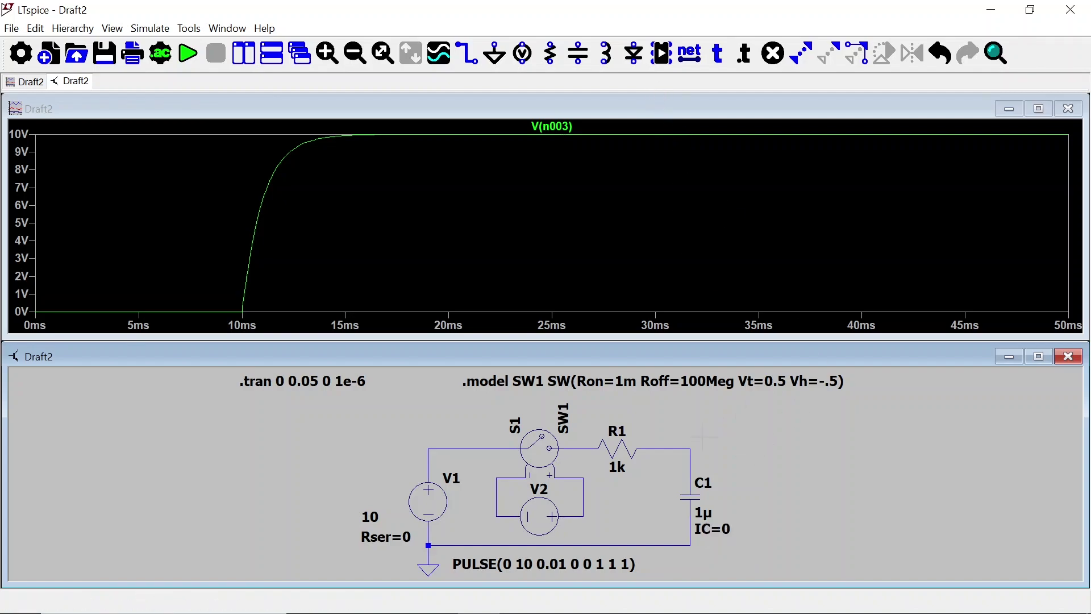
right_click(702, 385)
drag(522, 317, 527, 317)
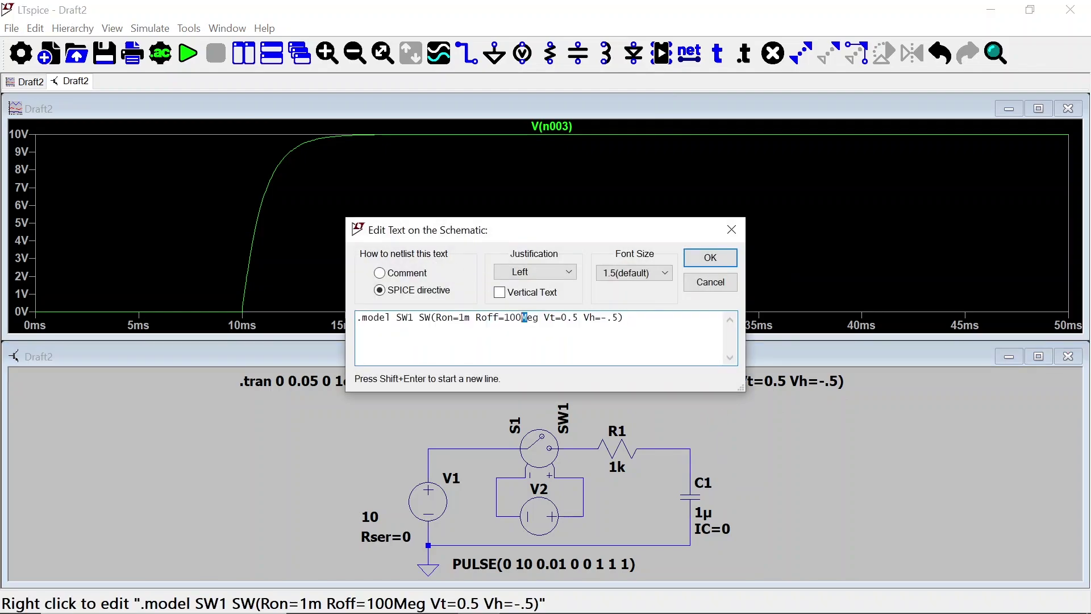
key(BackSpace)
key(BackSpace)
key(BackSpace)
text(0.1)
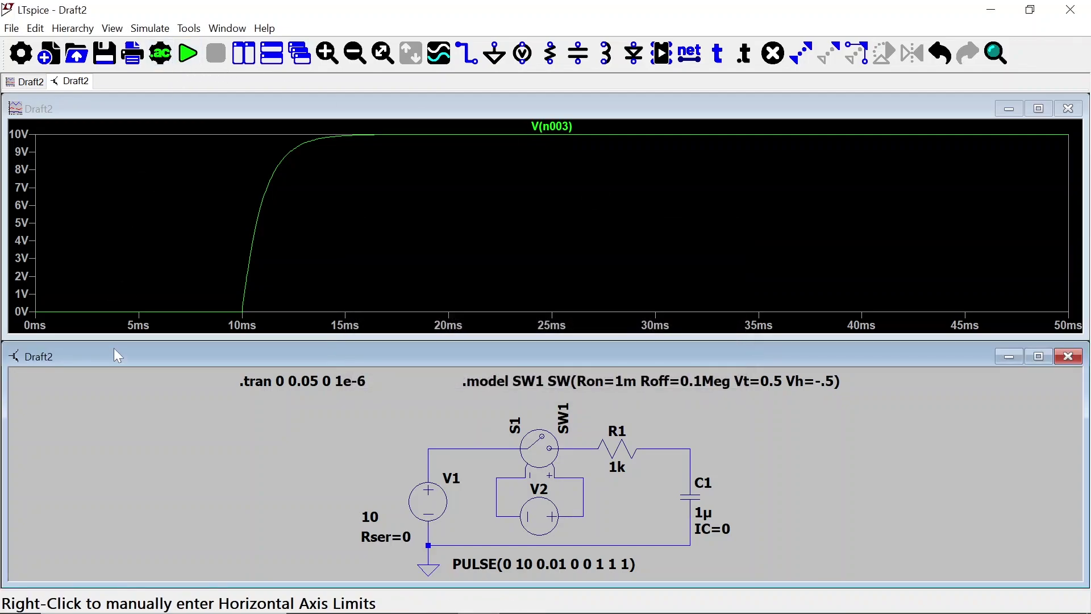
click(188, 53)
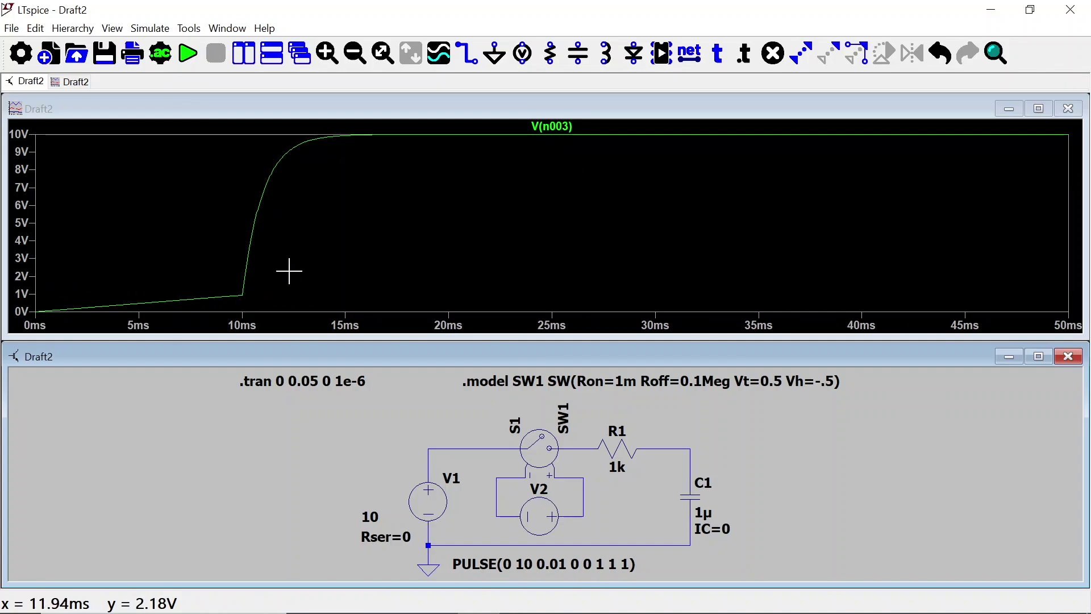
right_click(669, 383)
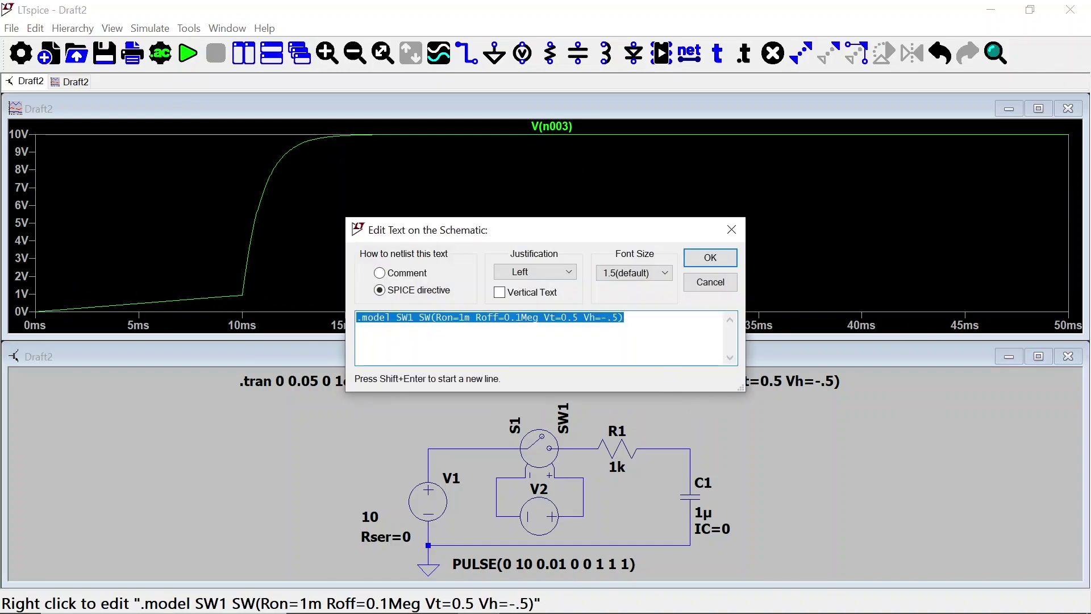
click(517, 317)
key(BackSpace)
key(BackSpace)
key(BackSpace)
text(100)
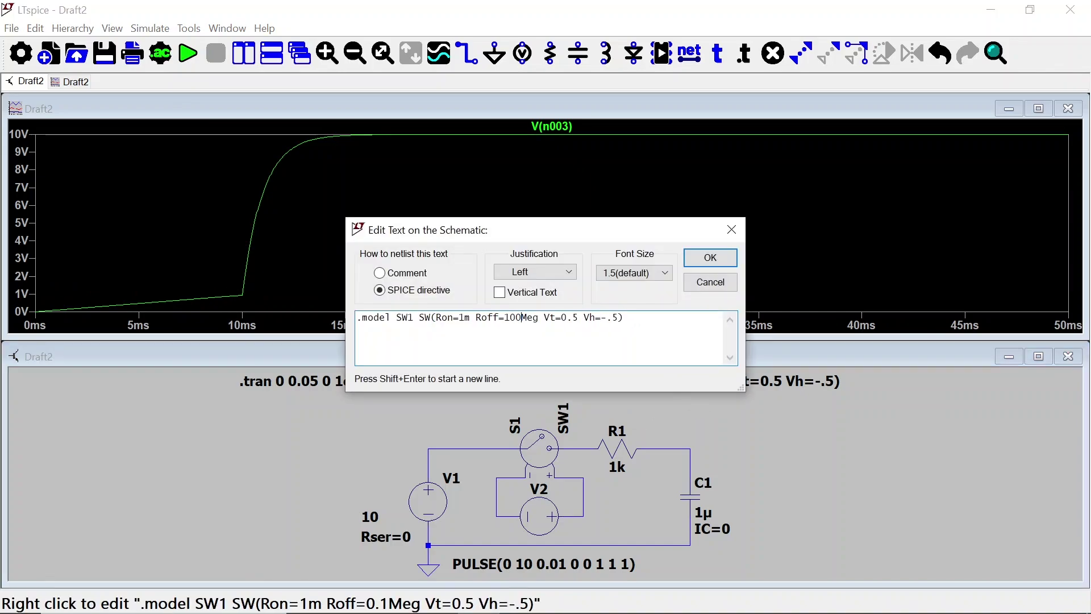
key(Return)
click(188, 53)
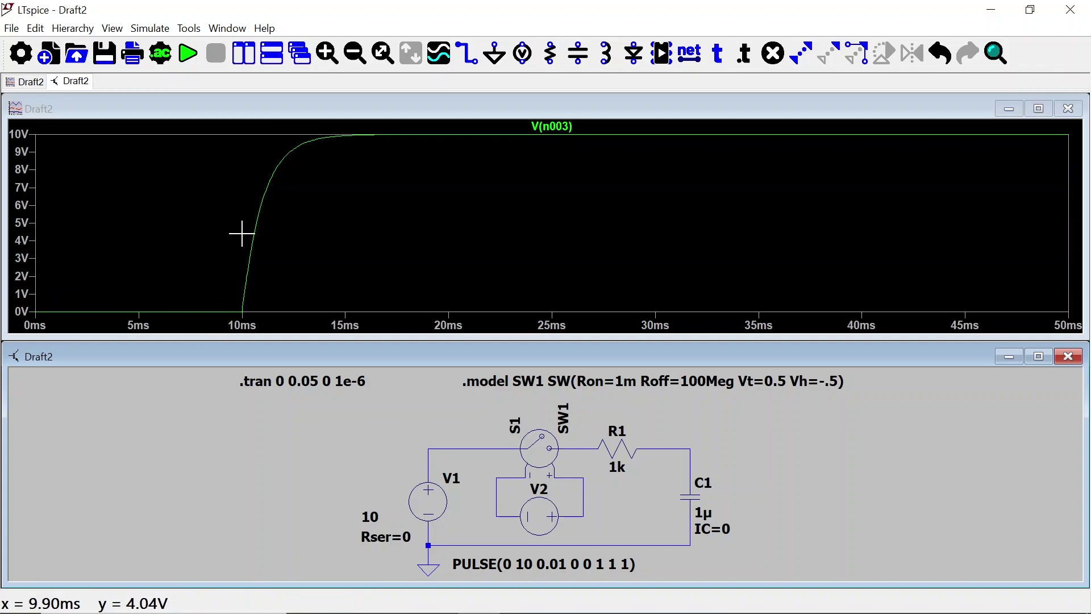
Add the trace 10*(1-exp(-(1000*(time-0.01))))*u(time-0.01) to the V(n003) waveform plot.
right_click(470, 176)
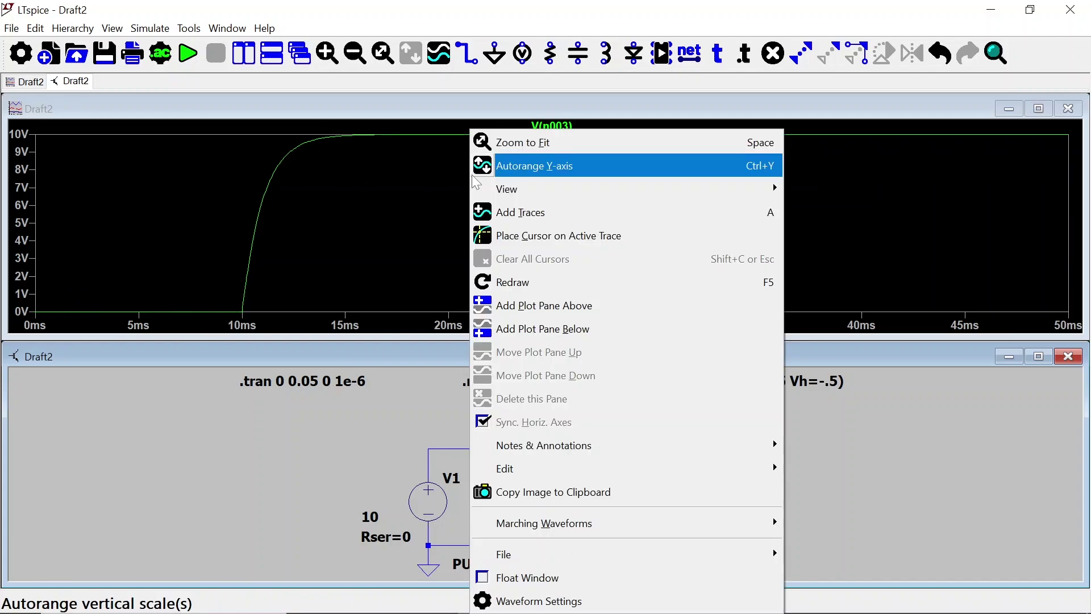
click(507, 213)
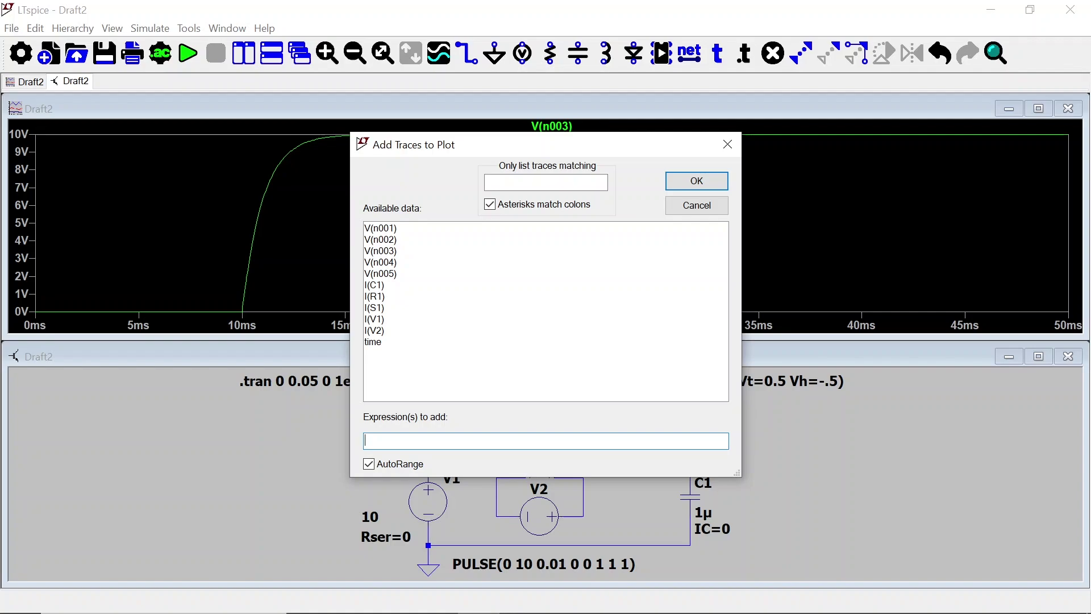
text(10)
text(*)
text(())
text(1-EX)
text(P)
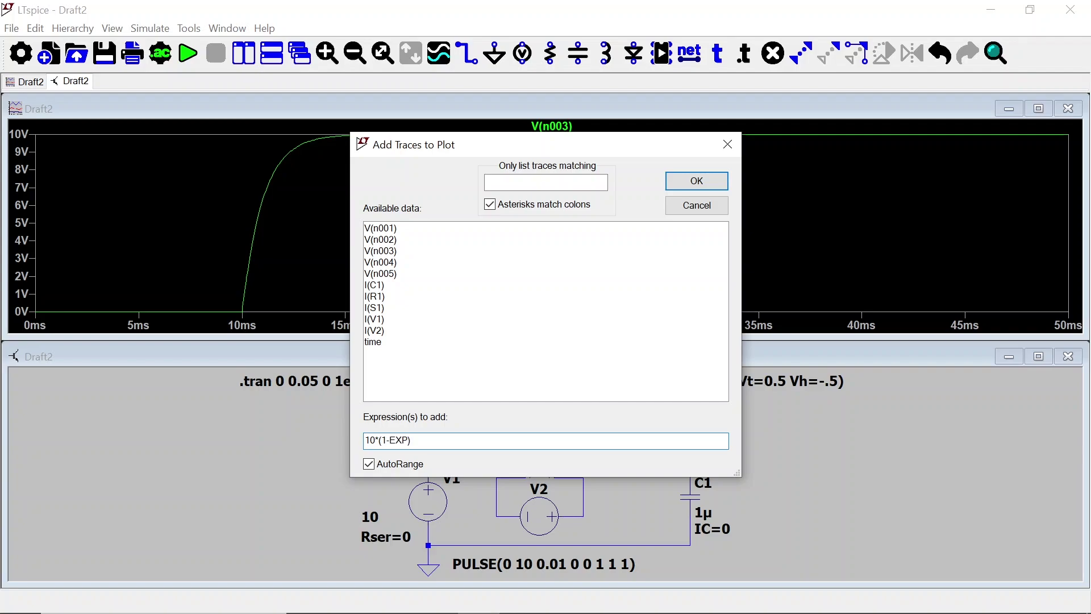
key(BackSpace)
key(BackSpace)
key(BackSpace)
text(exp()-())
key(Left)
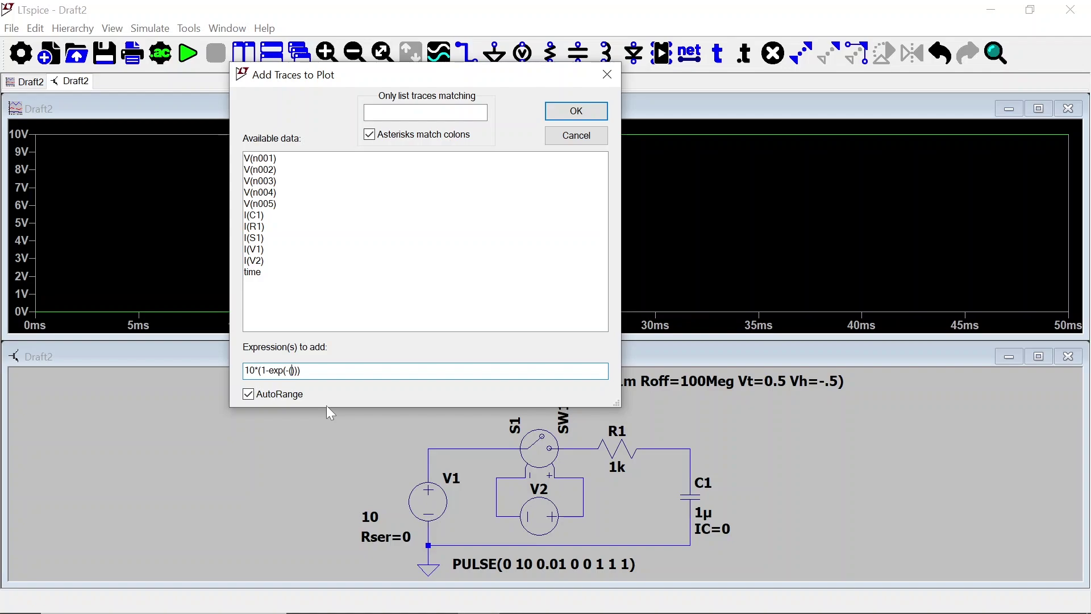
text(1000)
text(*)
text(())
key(Left)
text(time-)
drag(421, 75, 766, 124)
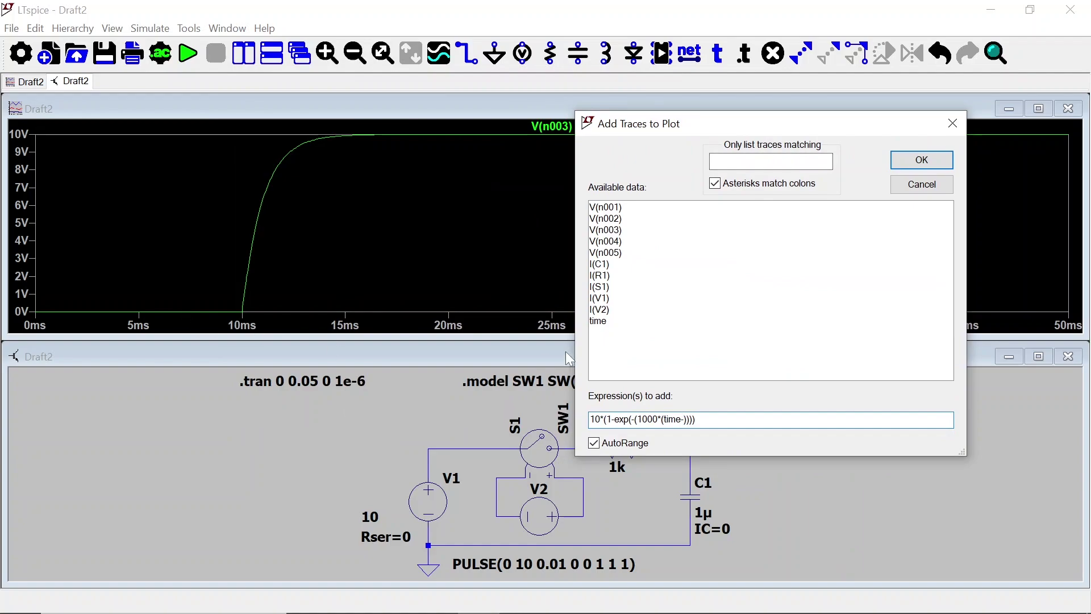
text(0.01)))))
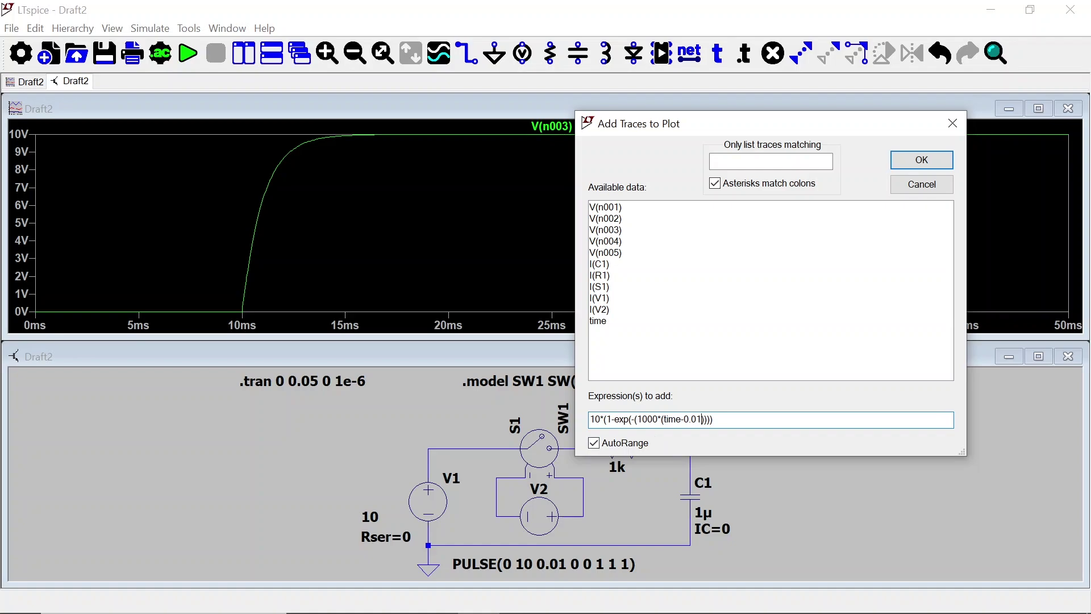
text(*u(time-0.01)
click(942, 166)
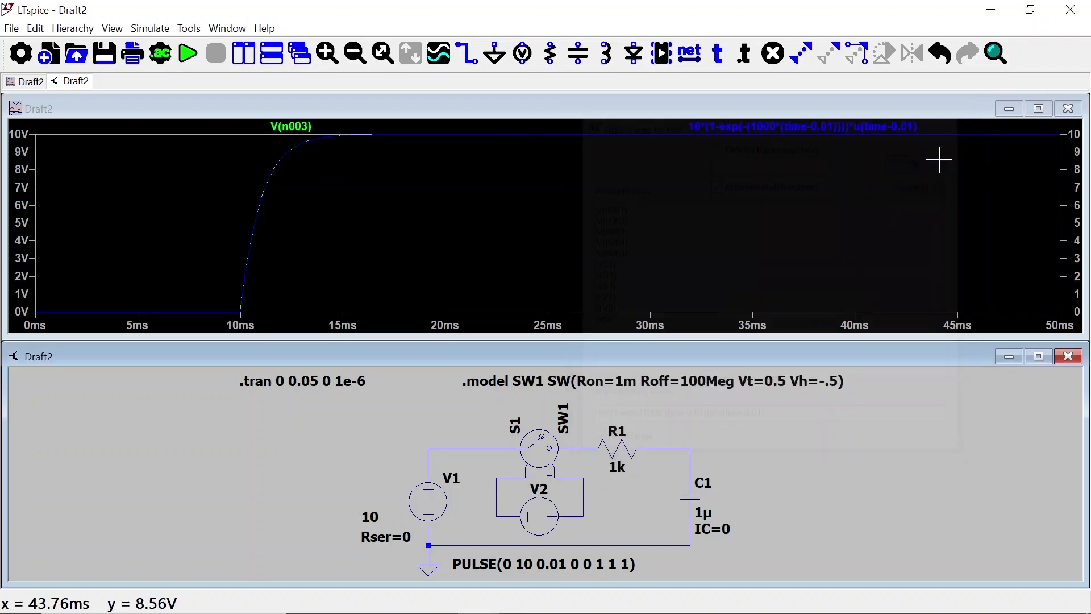